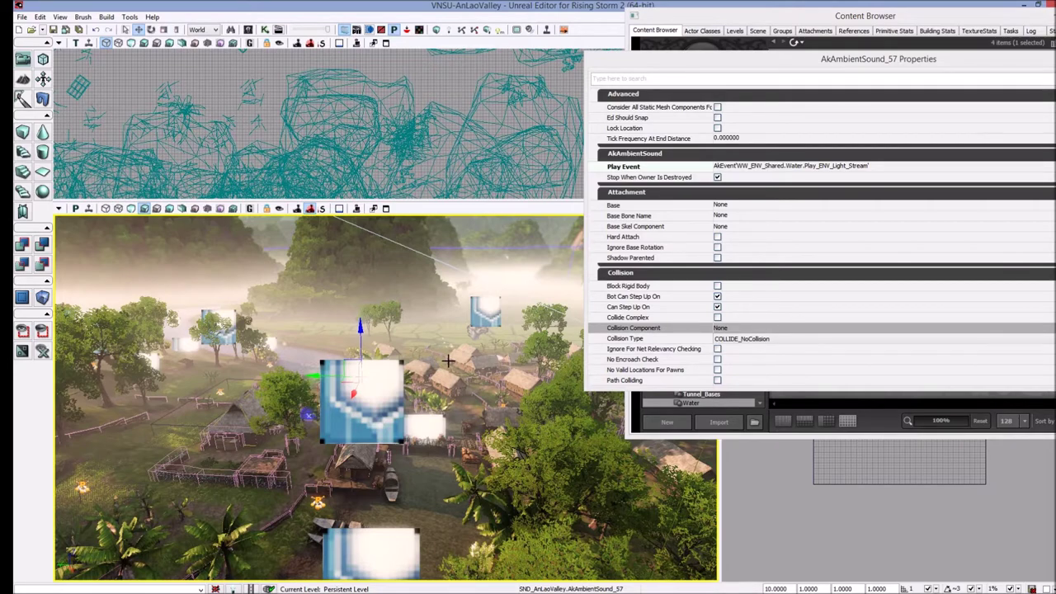
Examine the ambient sound actors placed around the village, huts and river
right_drag(455, 362, 557, 334)
key(w)
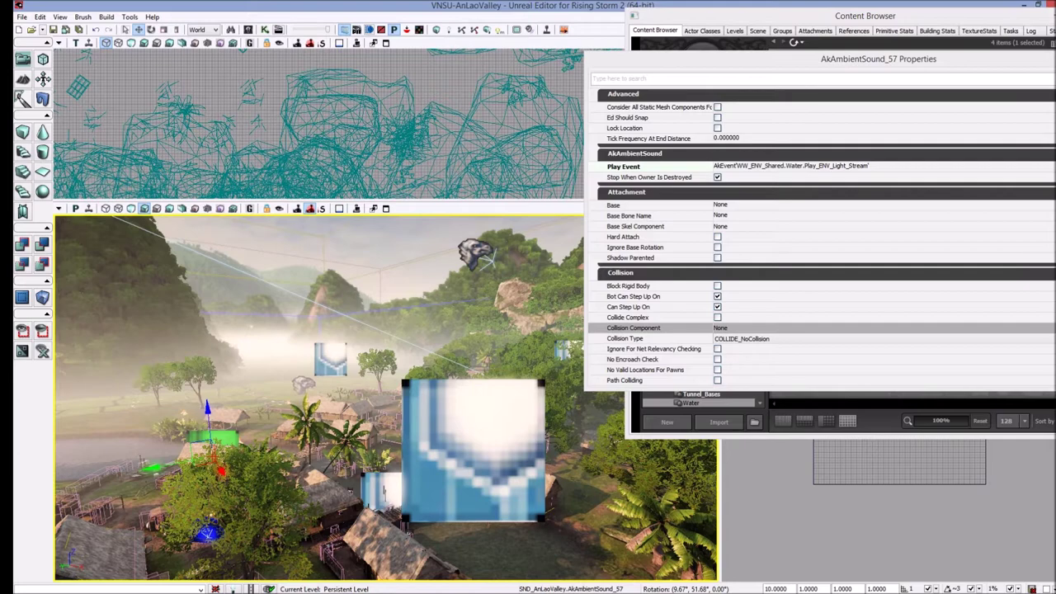
right_drag(557, 333, 535, 328)
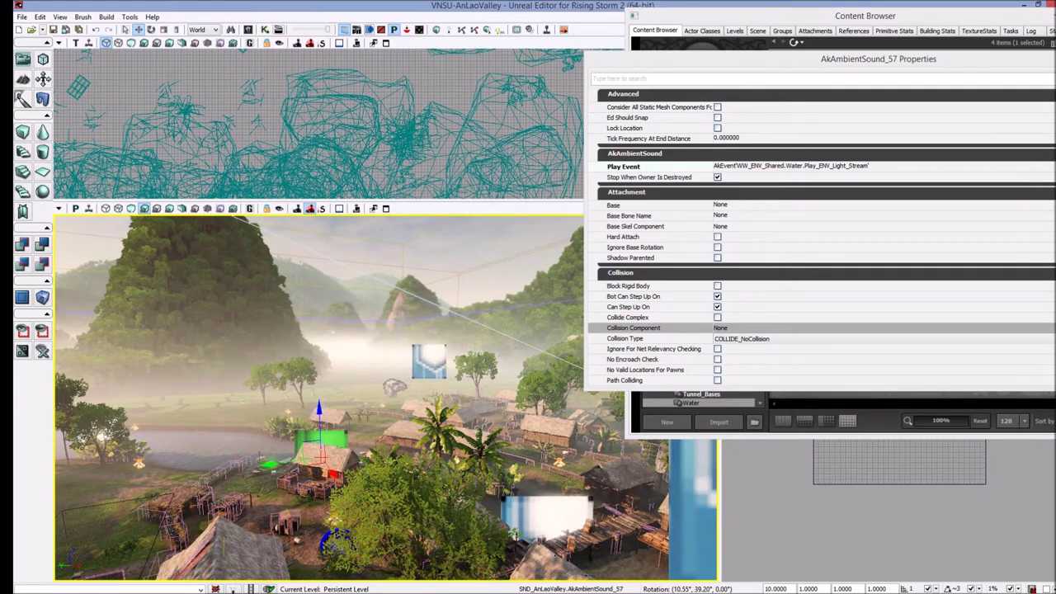
mouse_move(535, 328)
right_down()
mouse_move(566, 342)
mouse_move(549, 337)
right_up()
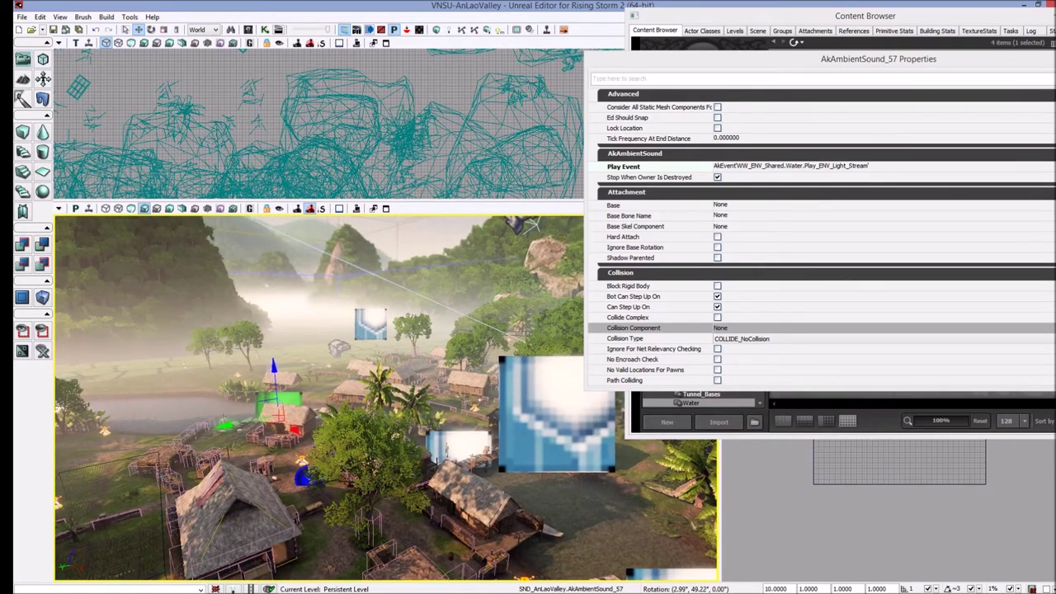
right_drag(550, 337, 550, 333)
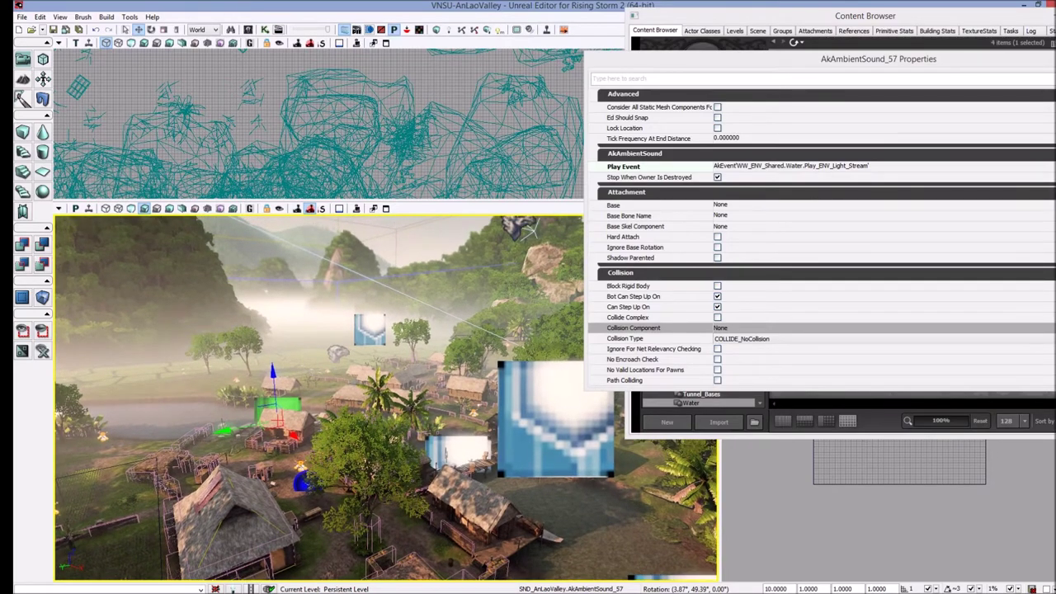
right_drag(549, 332, 537, 335)
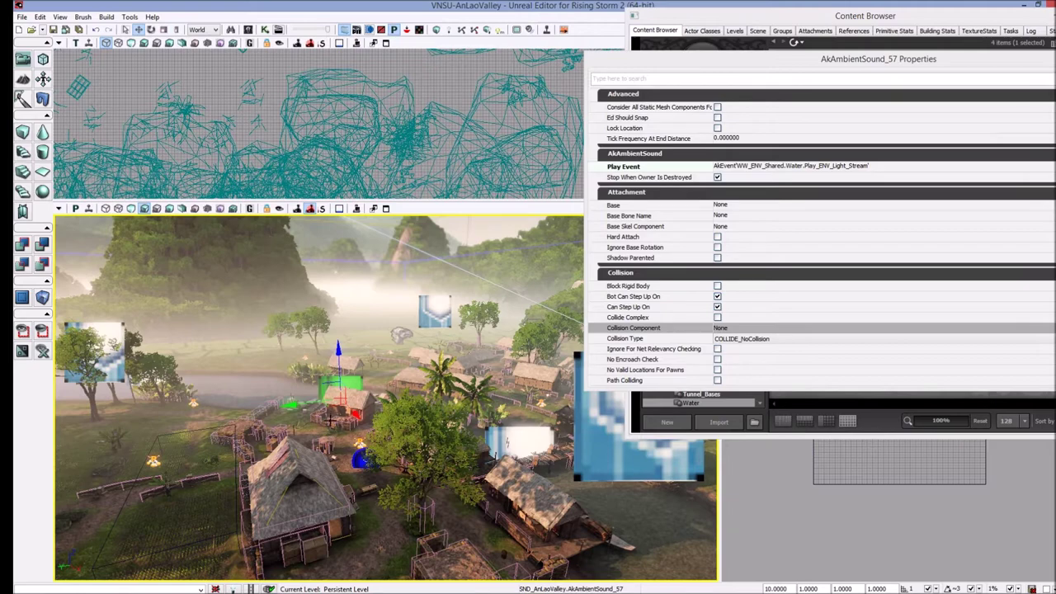
click(248, 471)
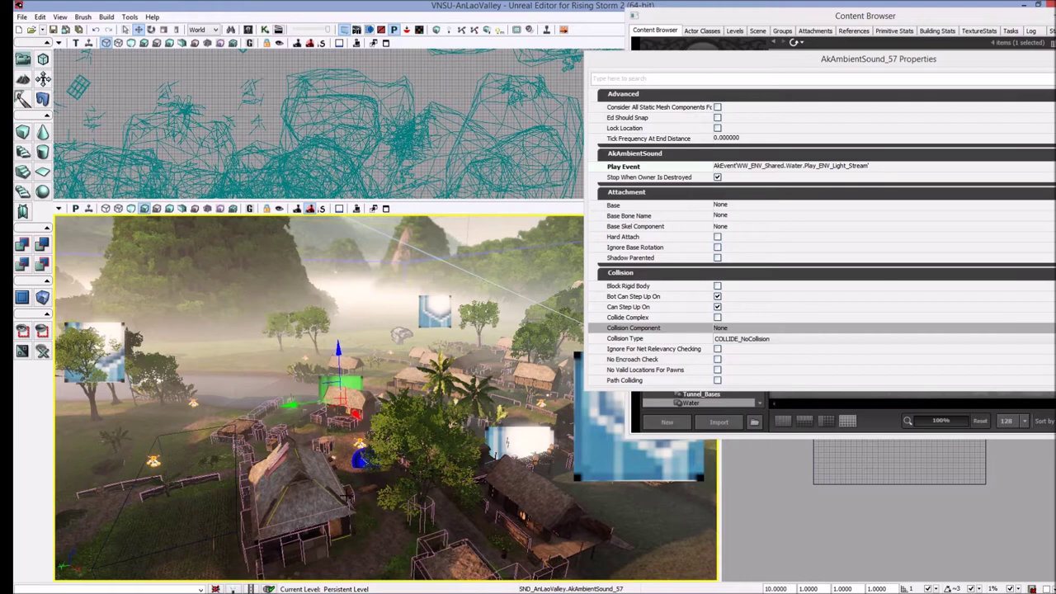
right_drag(407, 470, 415, 430)
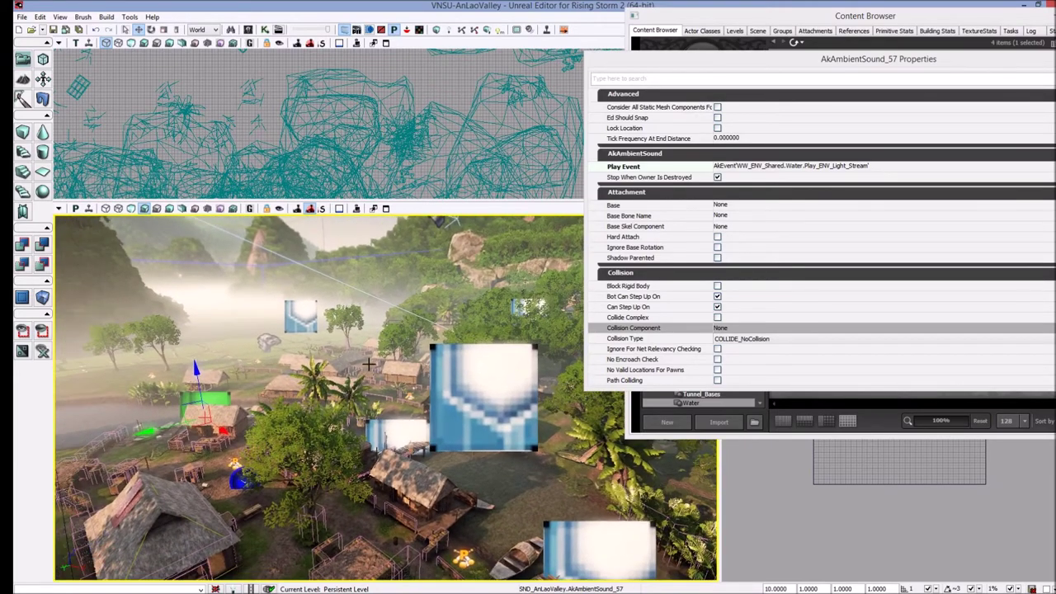
drag(346, 418, 332, 416)
right_drag(332, 417, 455, 377)
Inspect the properties of the ambient sound actor among the trees and locate its Play Event in the Content Browser
click(410, 410)
right_drag(498, 445, 425, 402)
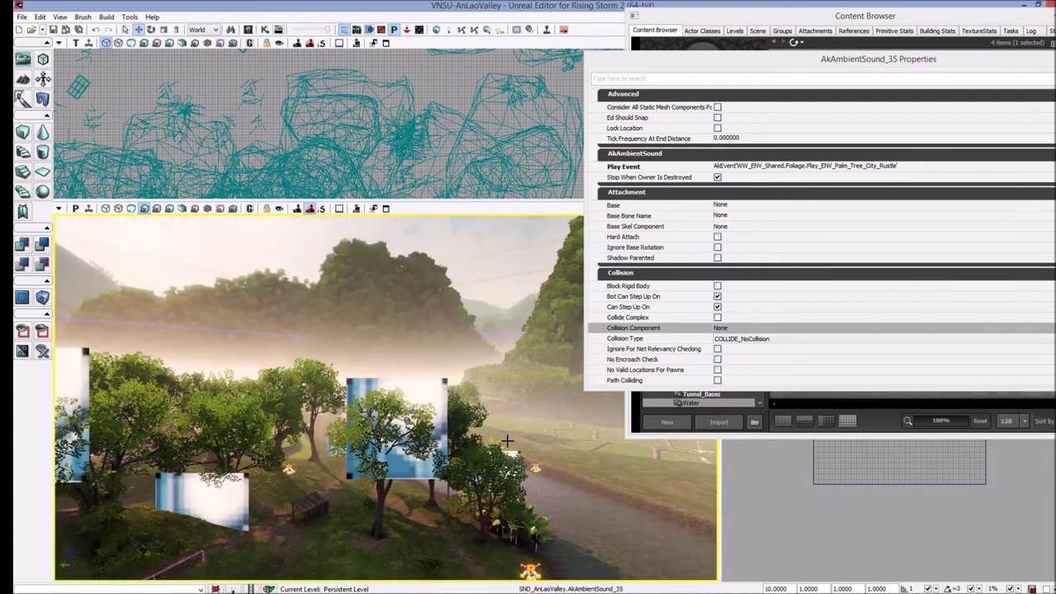
right_click(425, 403)
click(498, 111)
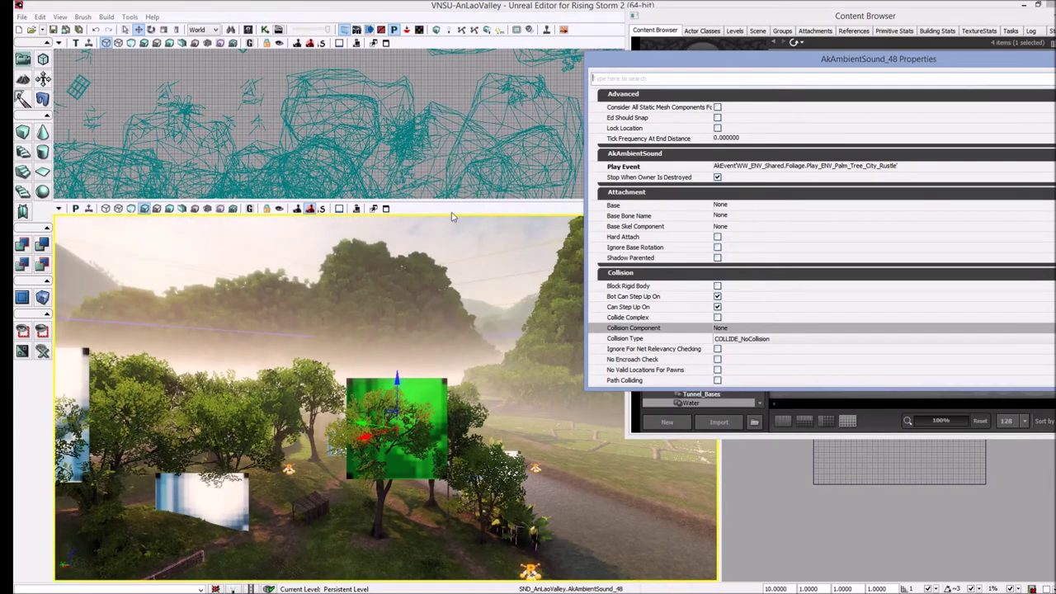
drag(821, 57, 560, 98)
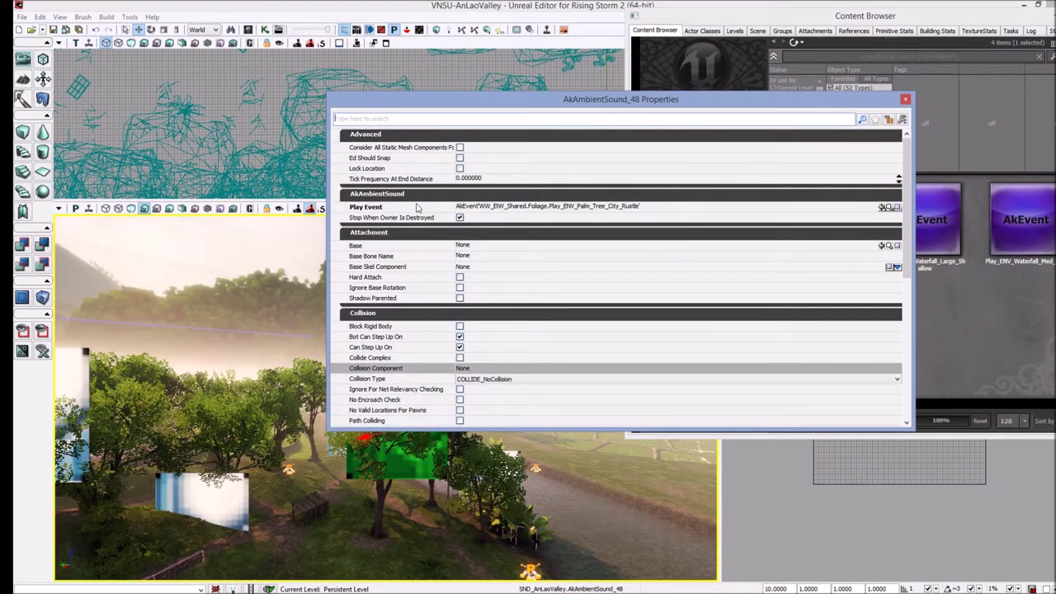
drag(572, 101, 580, 71)
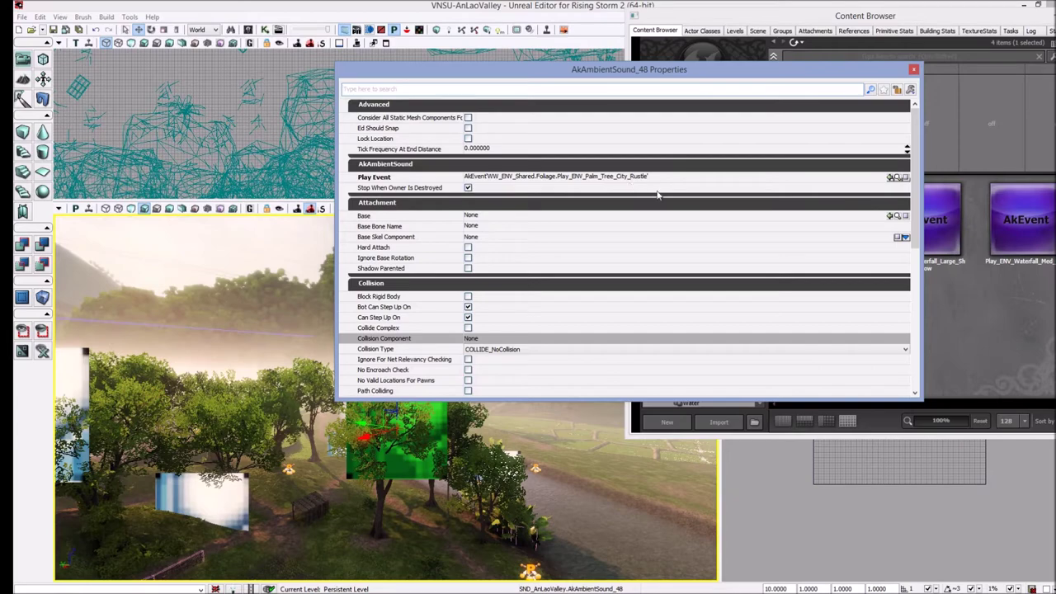
click(898, 178)
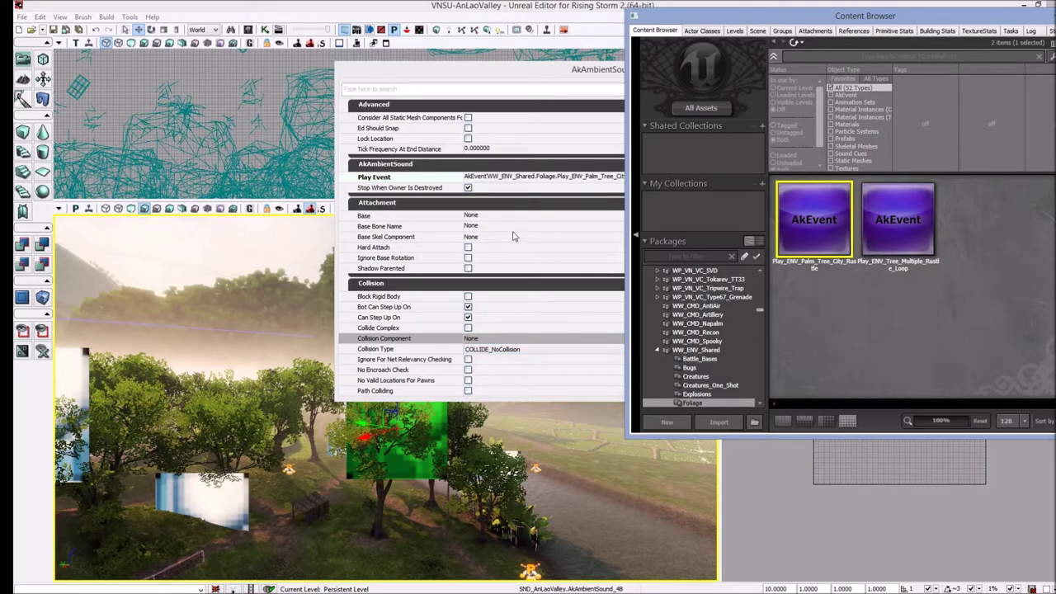
Copy the AkAmbientSound actor that plays Play_ENV_Palm_Tree_City_Rustle among the trees
right_drag(386, 420, 424, 368)
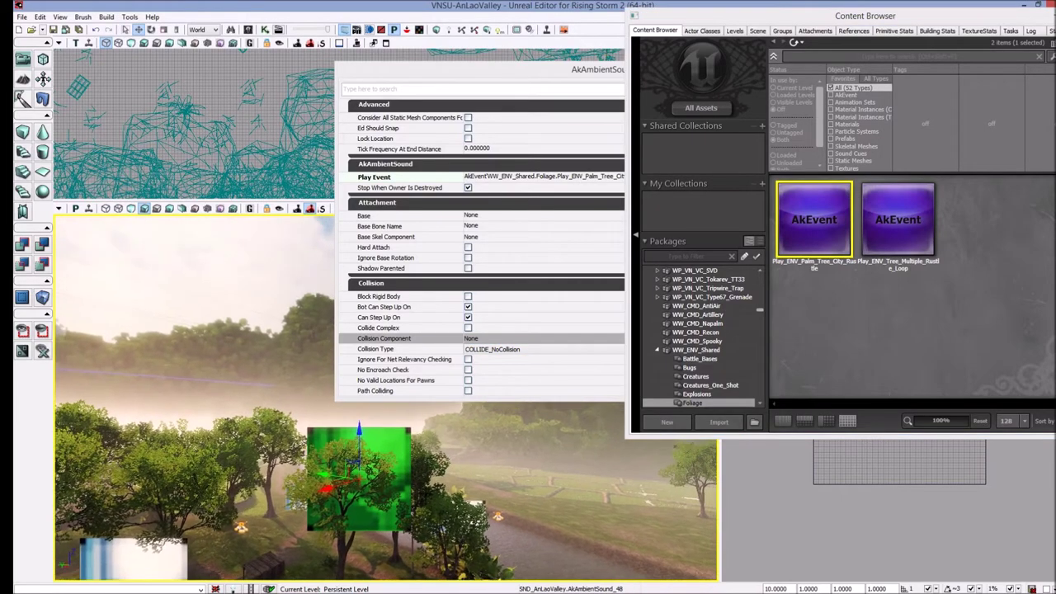
right_click(403, 430)
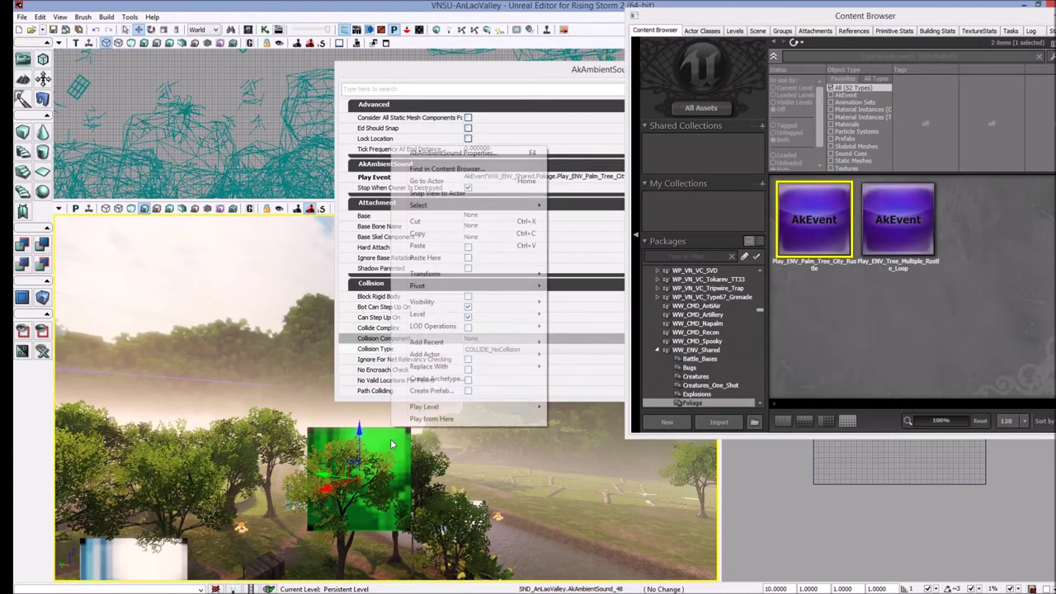
click(448, 233)
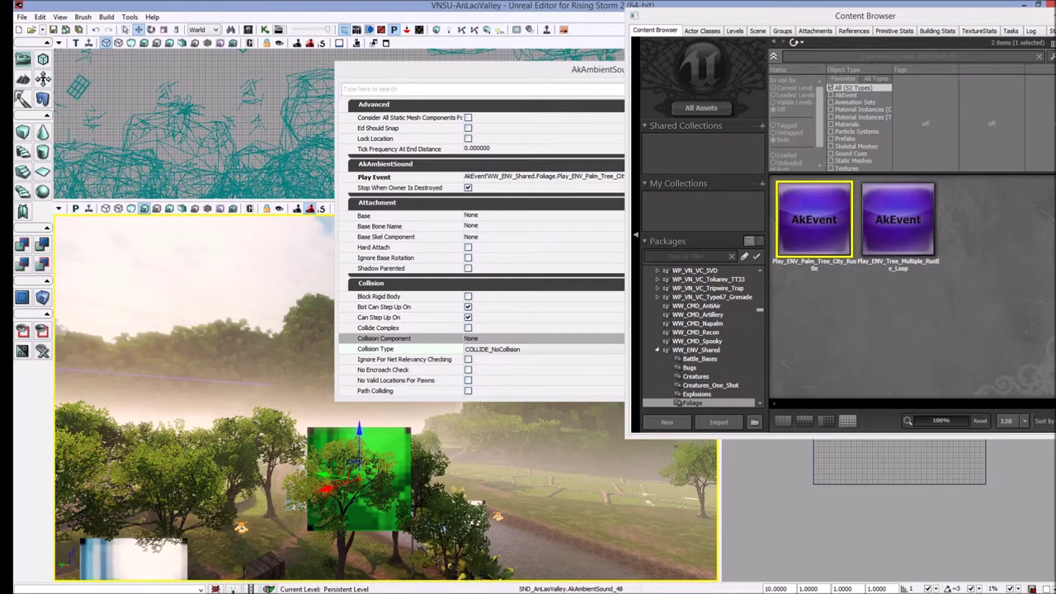
right_drag(494, 474, 694, 498)
right_drag(346, 463, 413, 524)
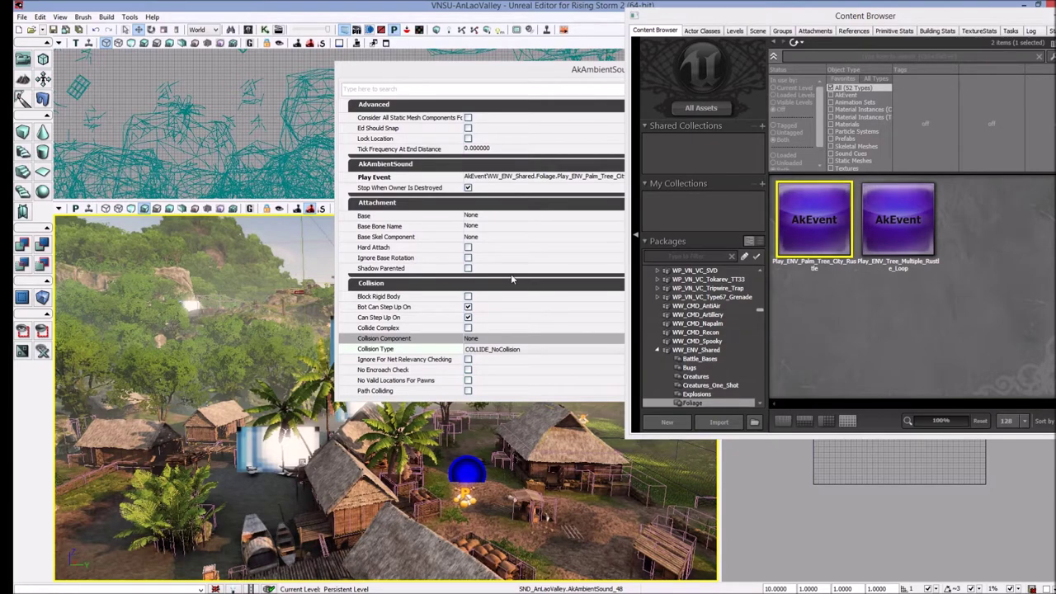
click(554, 70)
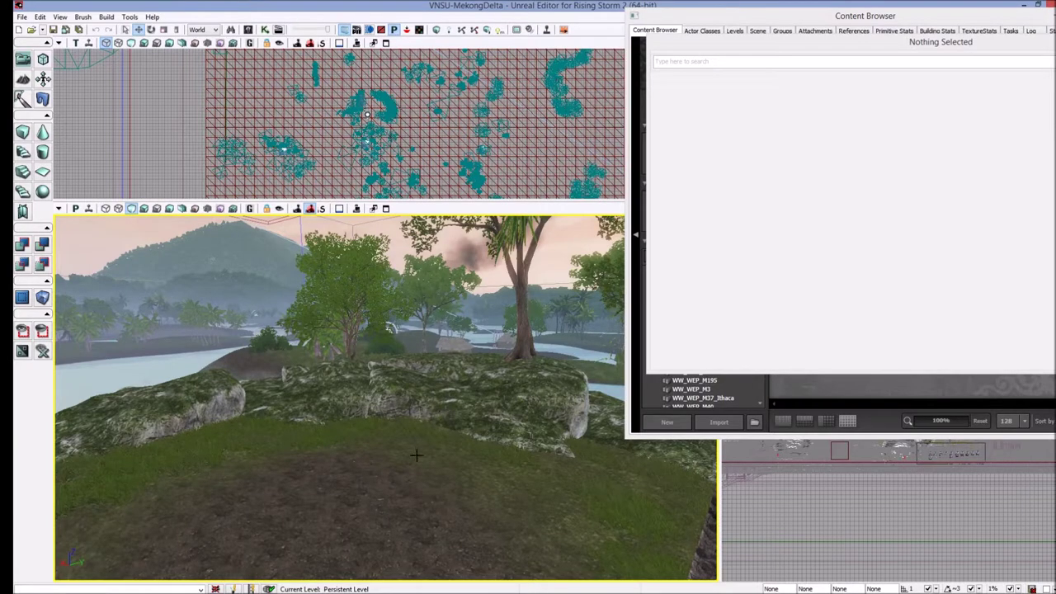
Paste the copied ambient sound actor onto the dirt clearing of the VNSU-MekongDelta level and raise it above the ground
right_click(381, 464)
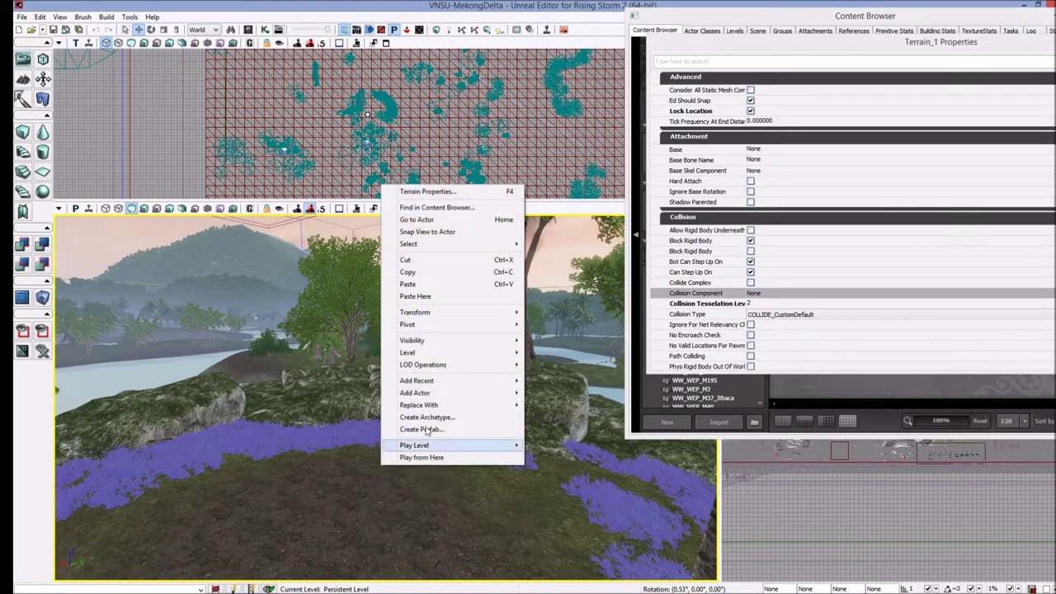
click(473, 297)
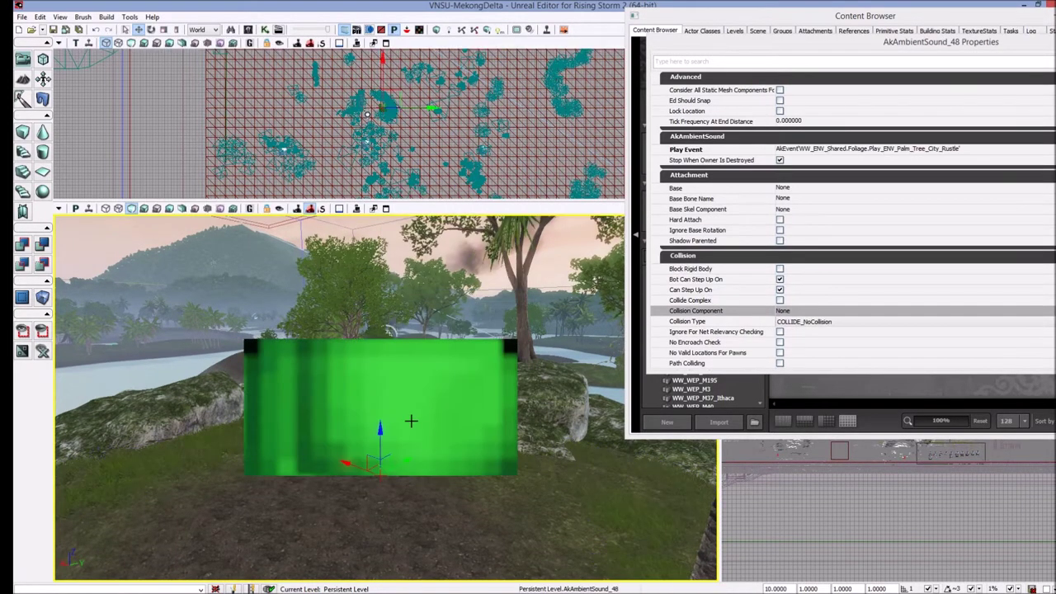
drag(380, 355, 380, 345)
right_drag(380, 345, 422, 325)
drag(422, 325, 434, 336)
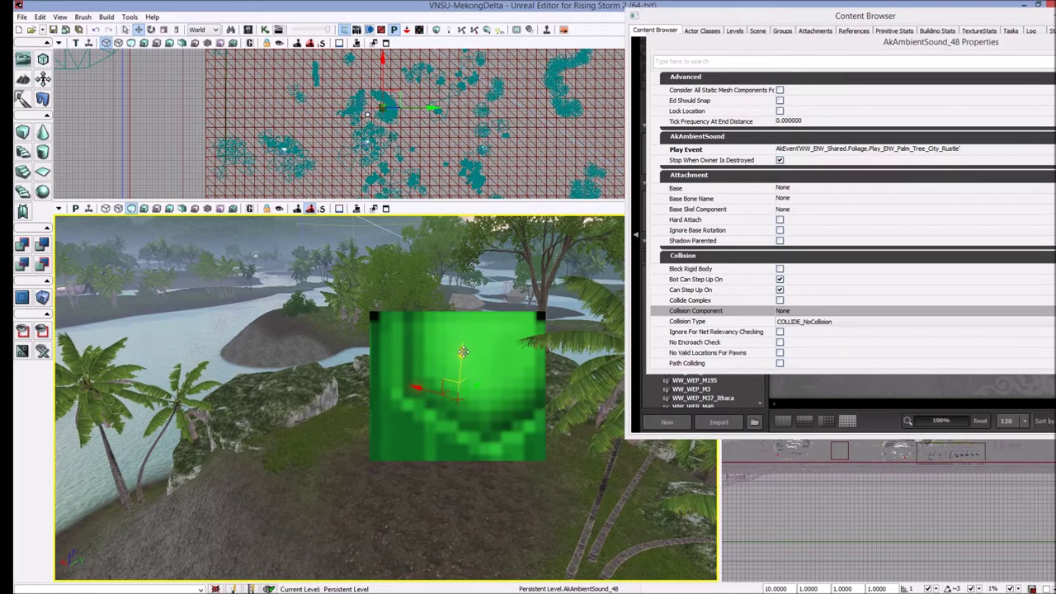
drag(462, 353, 464, 293)
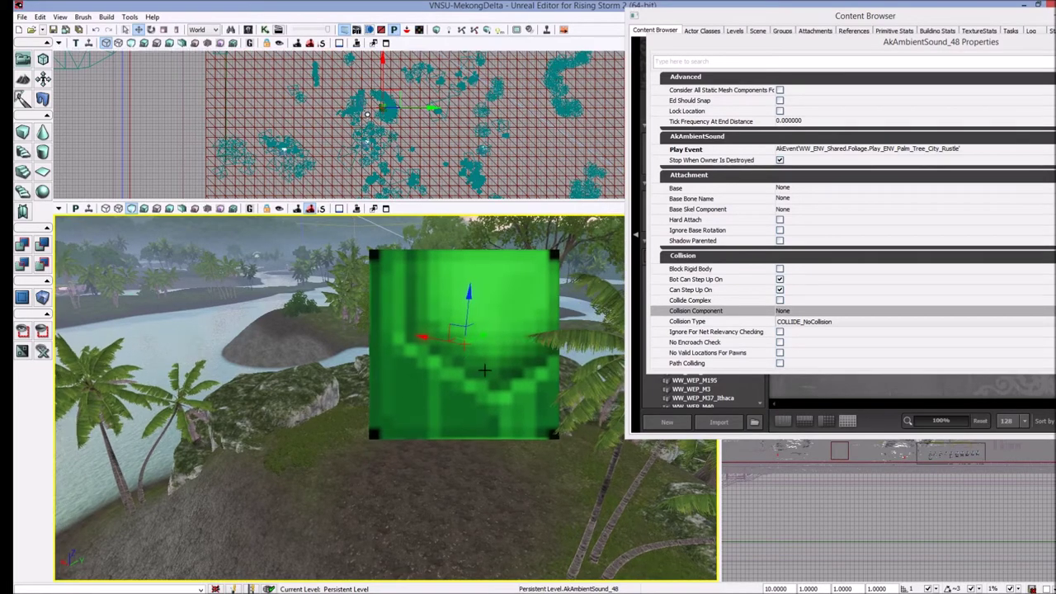
Review the properties of the Play_ENV_Palm_Tree_City_Rustle and Play_ENV_Tree_Multiple_Rustle_Loop events, including Max Audible Distance
drag(822, 40, 829, 371)
click(896, 335)
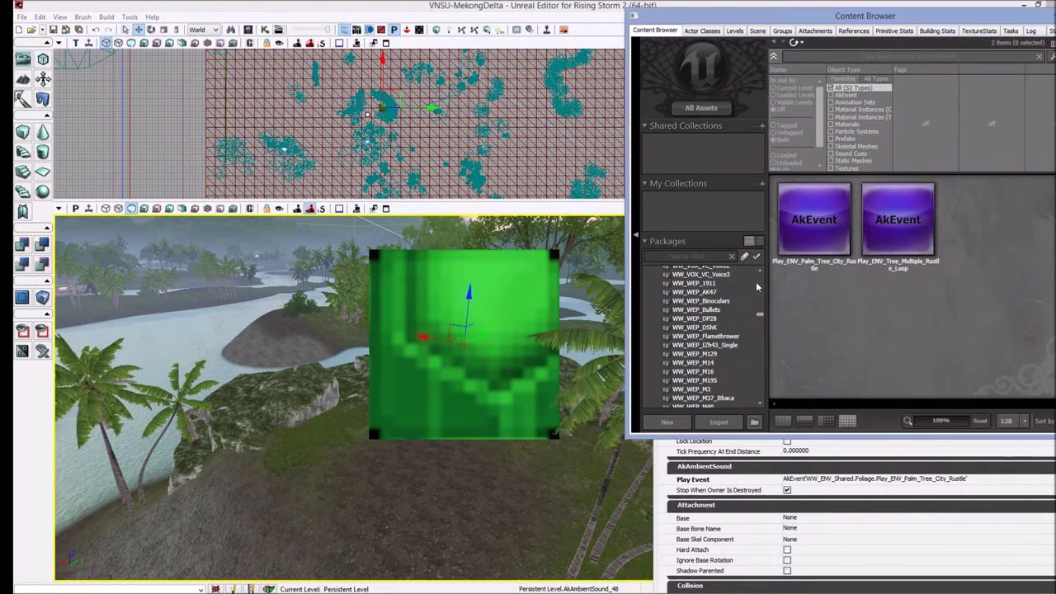
double_click(802, 239)
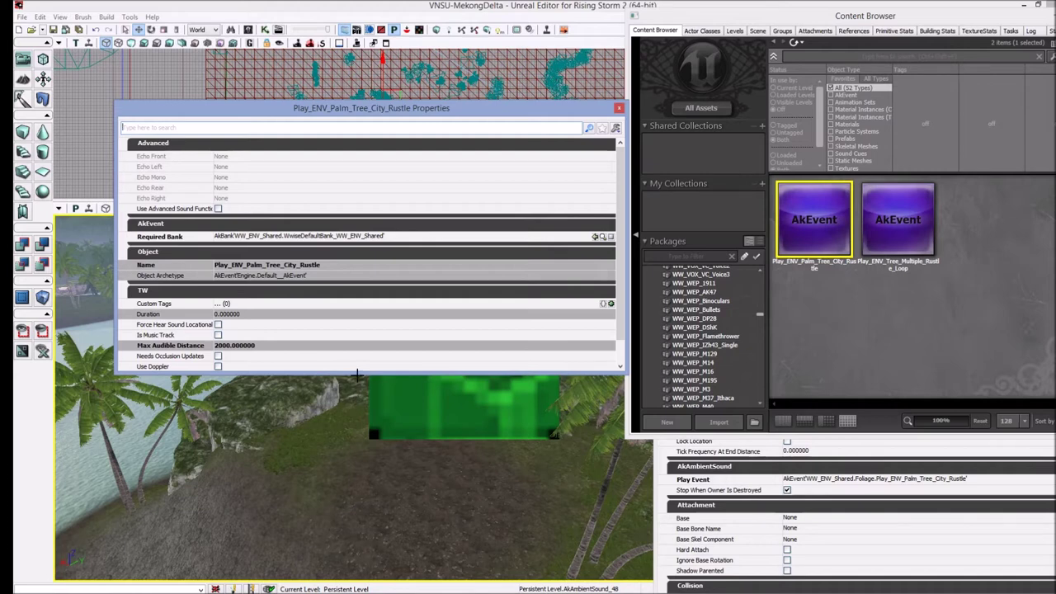
double_click(892, 199)
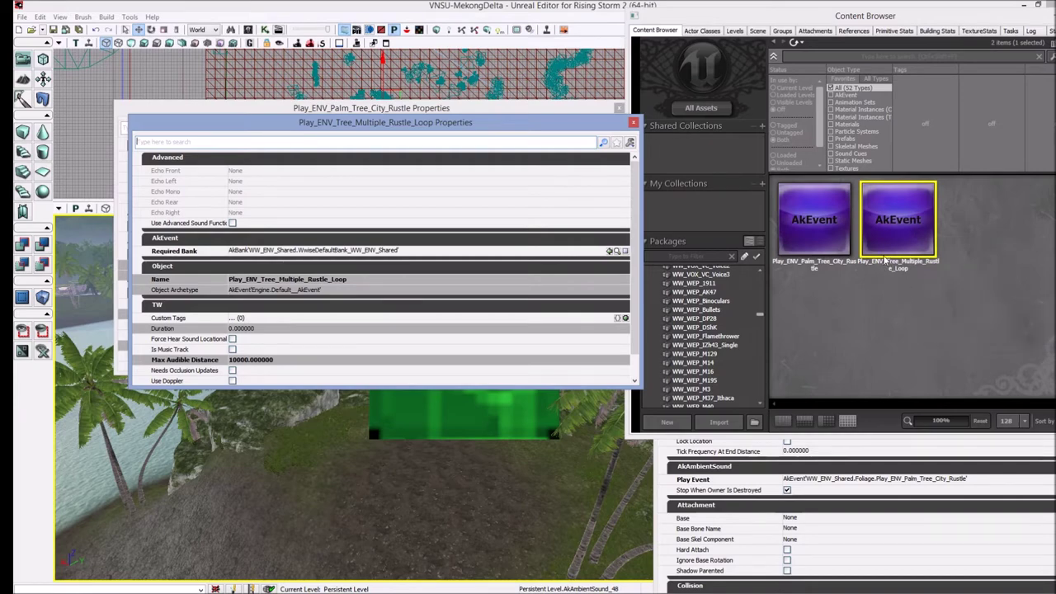
click(633, 122)
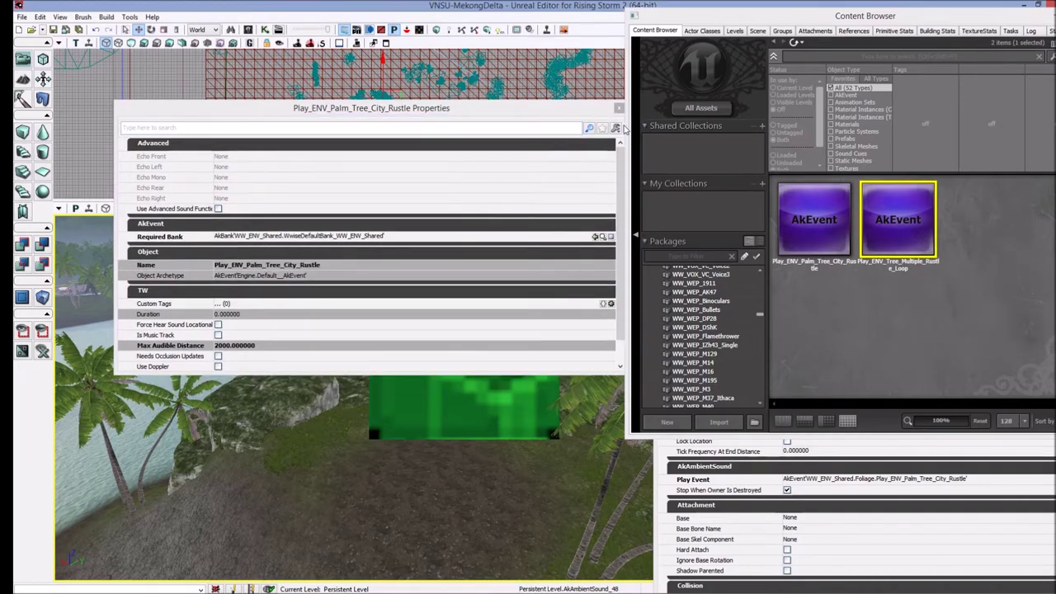
click(619, 108)
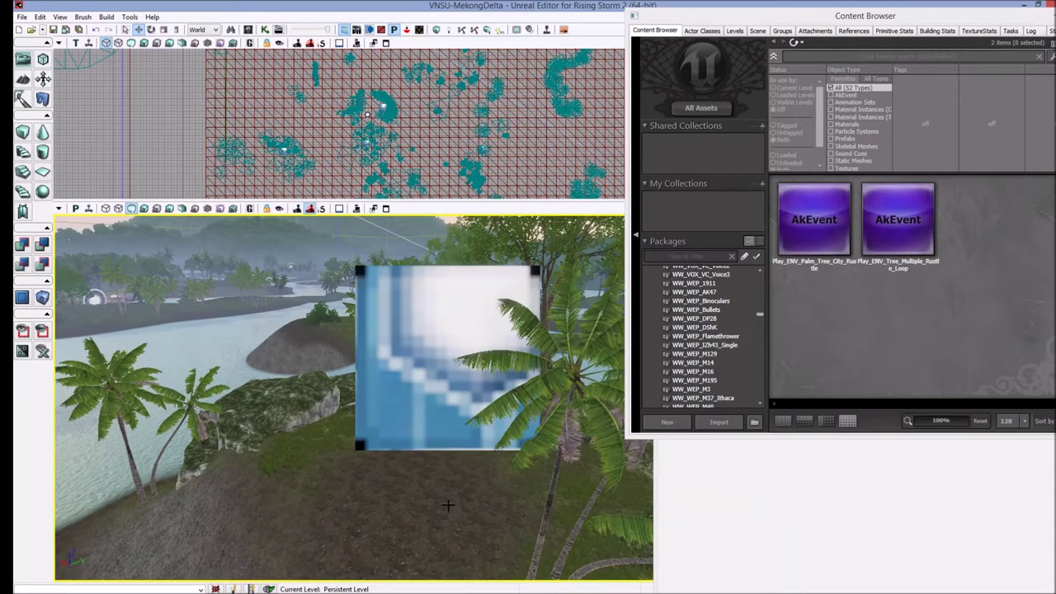
Select the pasted ambient sound actor and check its Play Event property
click(465, 404)
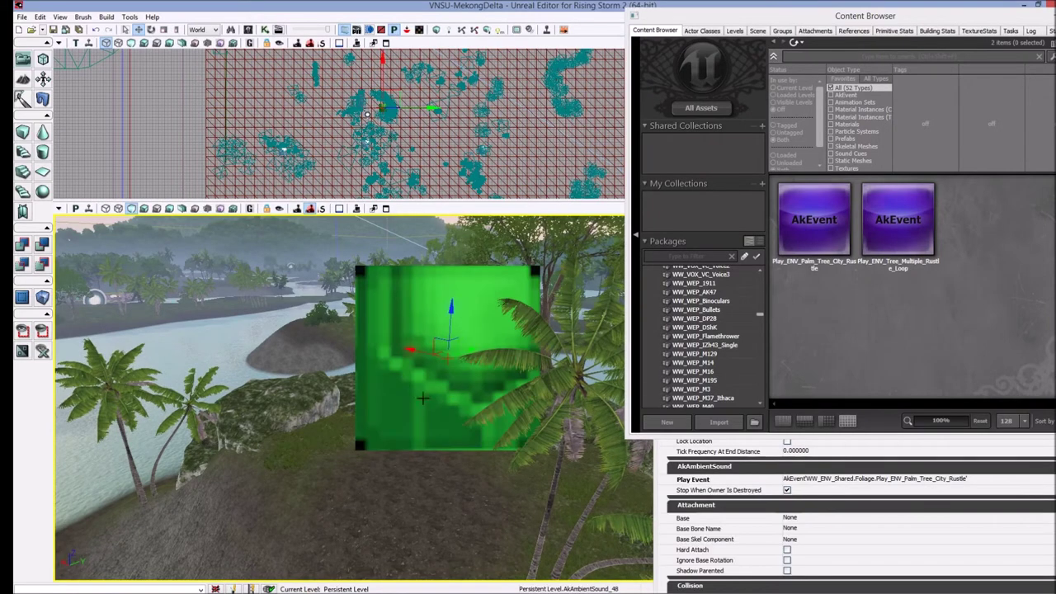
click(924, 460)
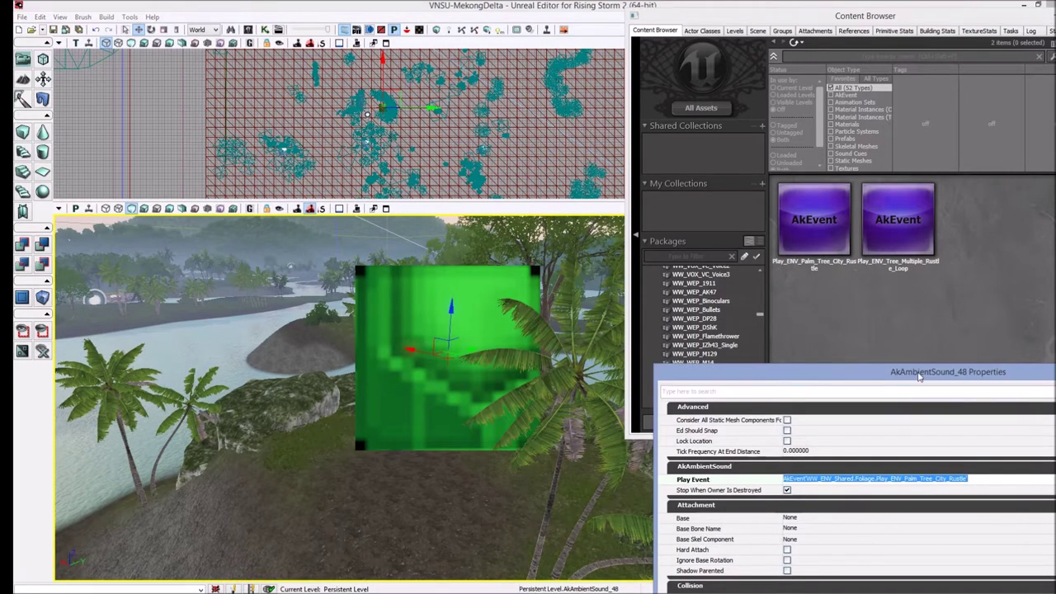
drag(920, 376, 819, 241)
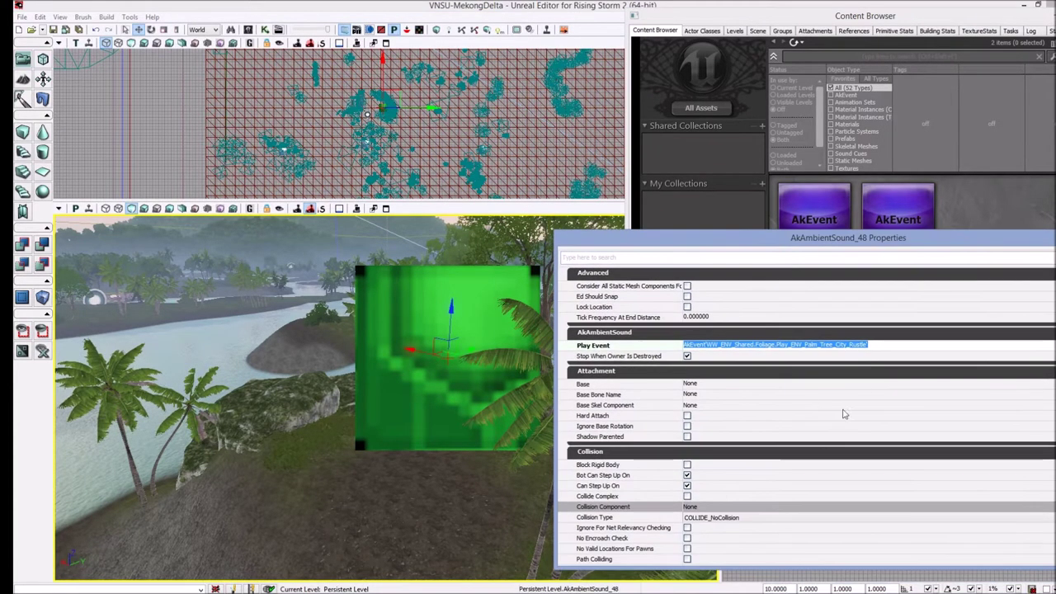
Browse the Bugs and Creatures groups of the WW_ENV_Shared package for other sound events
click(911, 192)
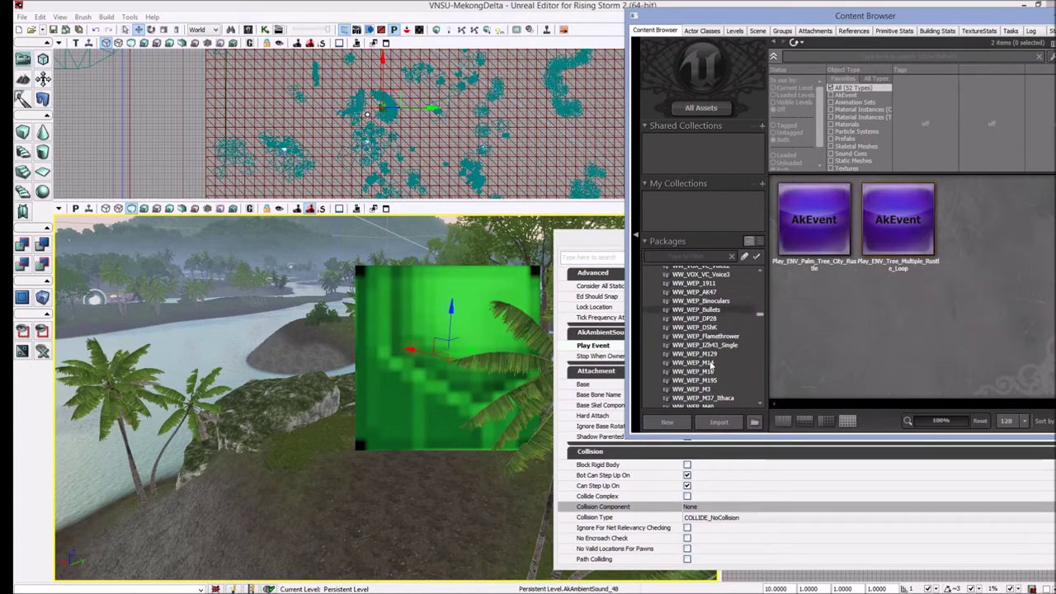
right_click(883, 238)
click(742, 386)
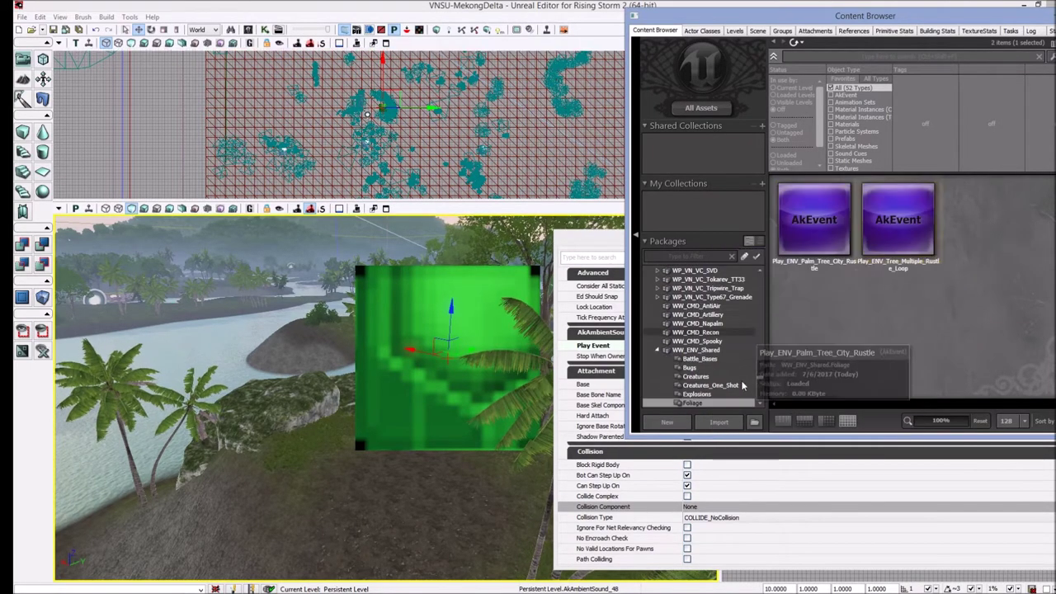
click(692, 367)
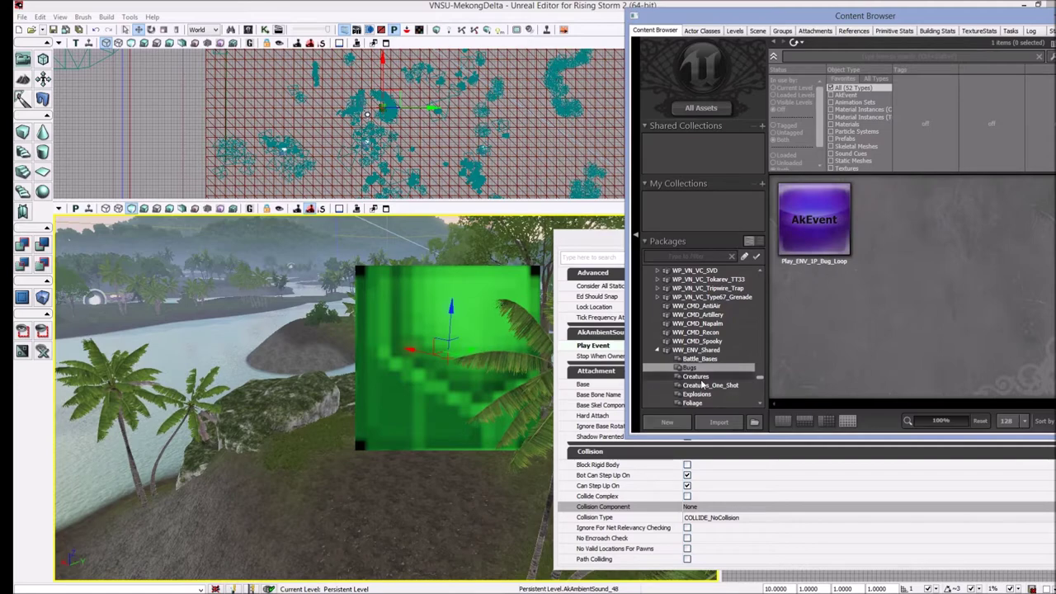
click(698, 377)
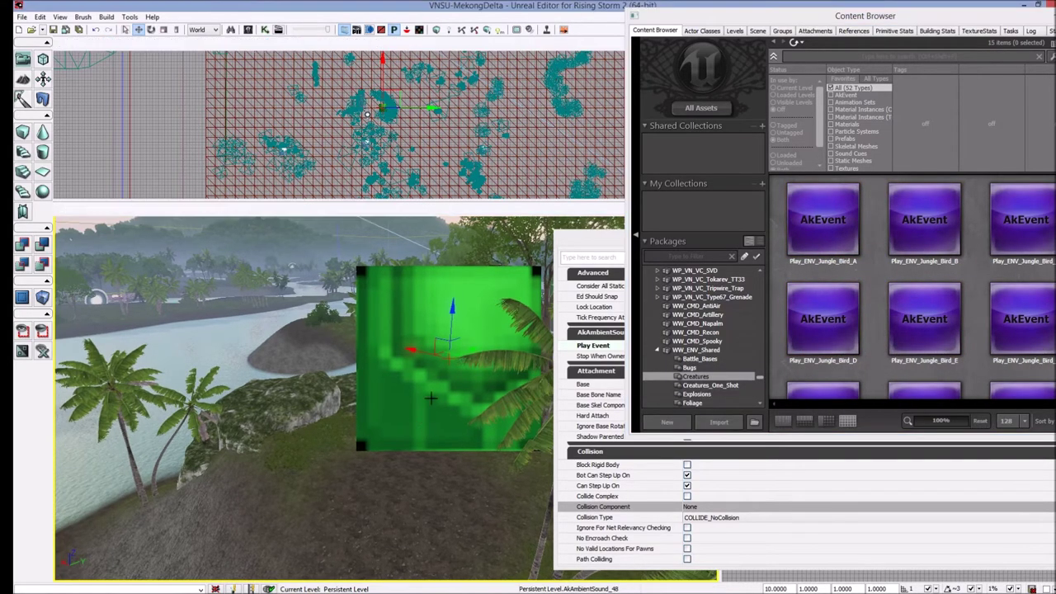
Try to add an AkAmbientSound actor on the dirt clearing from the full set of actor templates
click(431, 398)
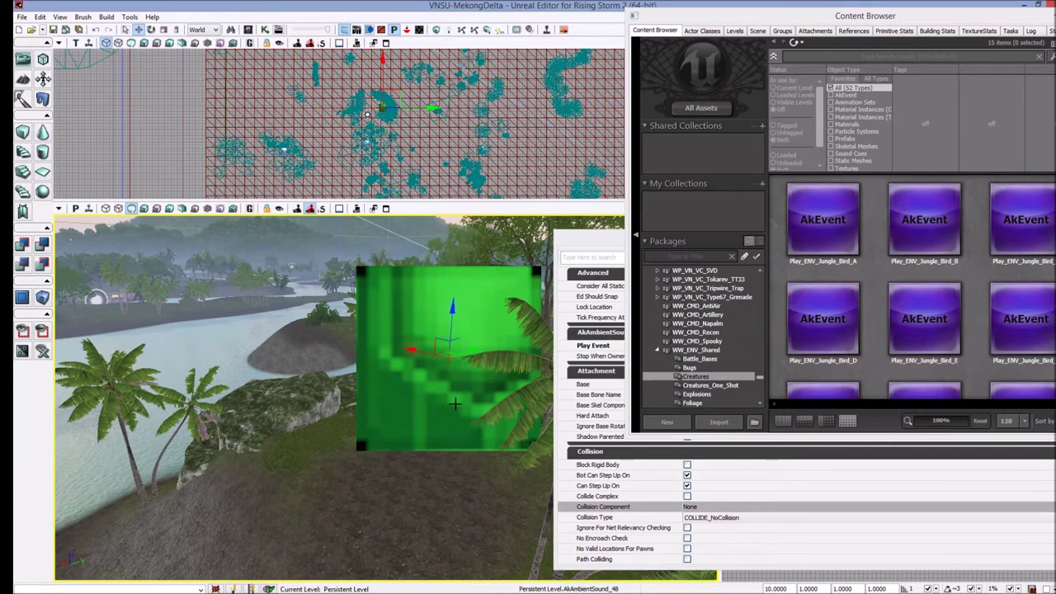
right_click(401, 523)
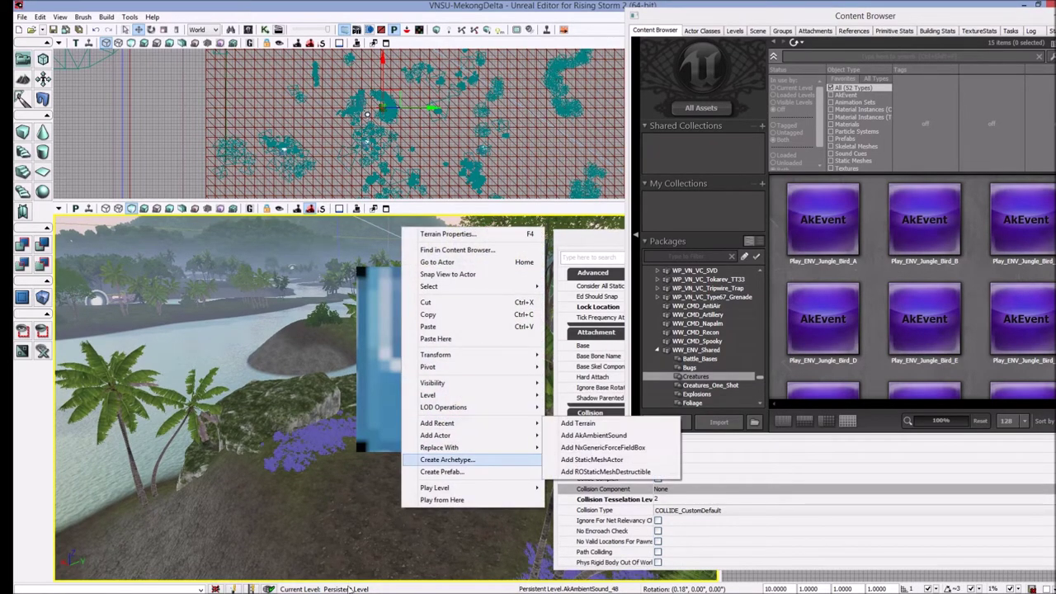
mouse_move(467, 438)
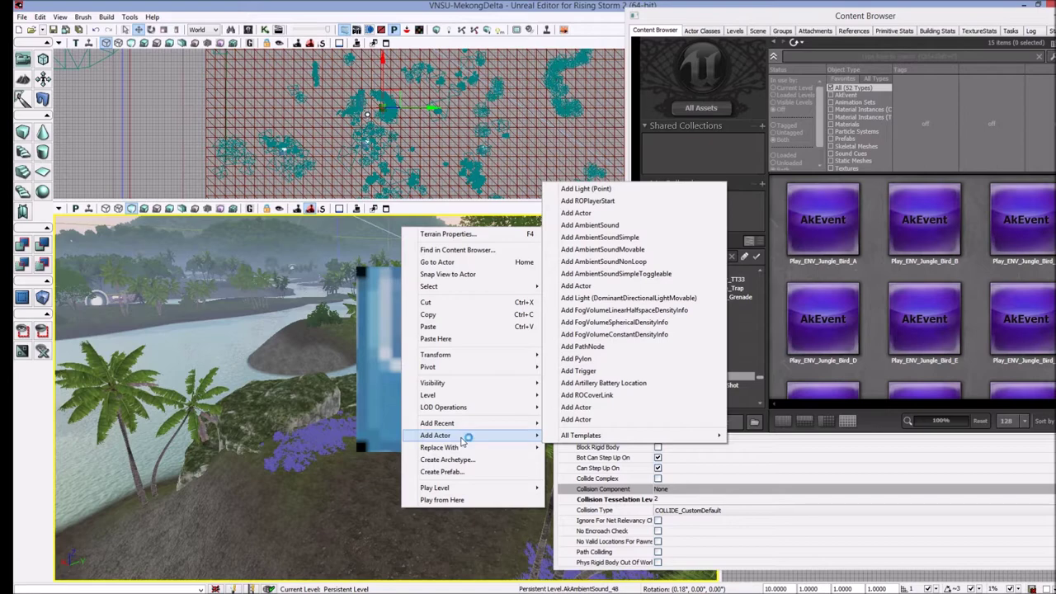
mouse_move(618, 436)
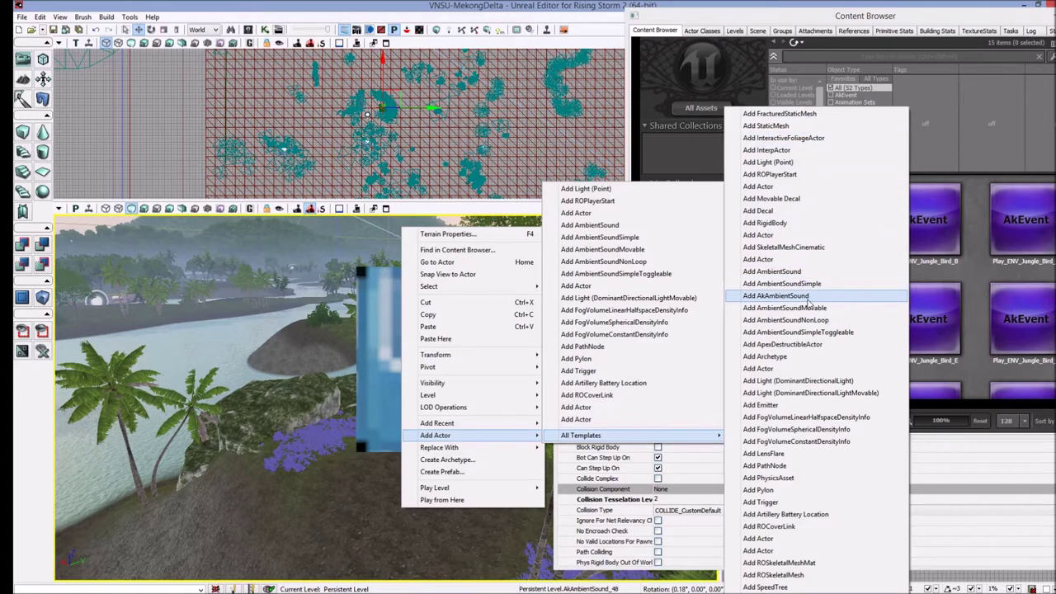
click(776, 296)
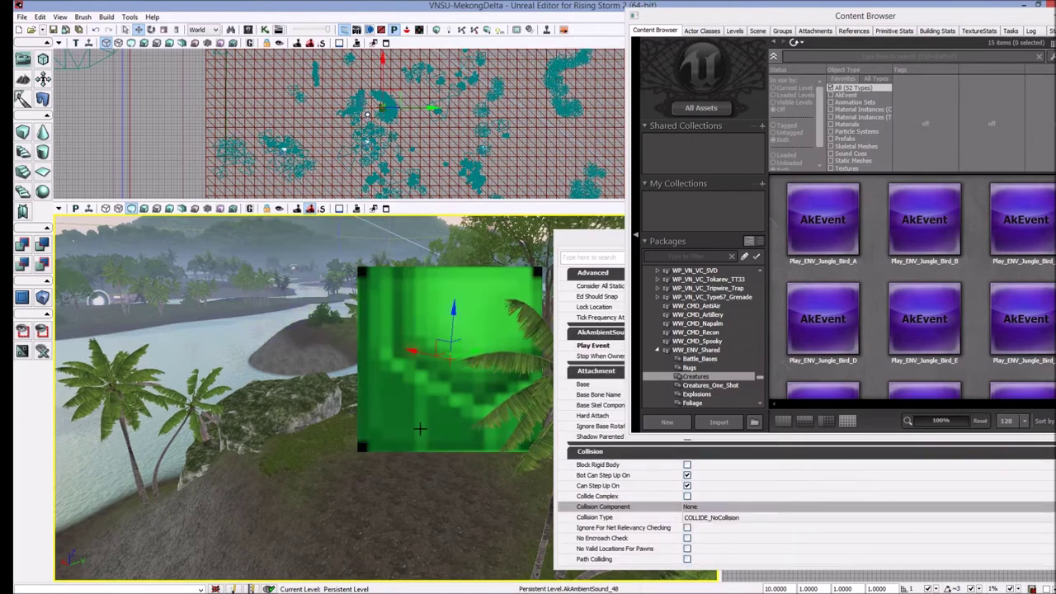
Open the properties of the ambient sound actor and position their window clear of the perspective viewport
double_click(420, 429)
drag(703, 241, 328, 180)
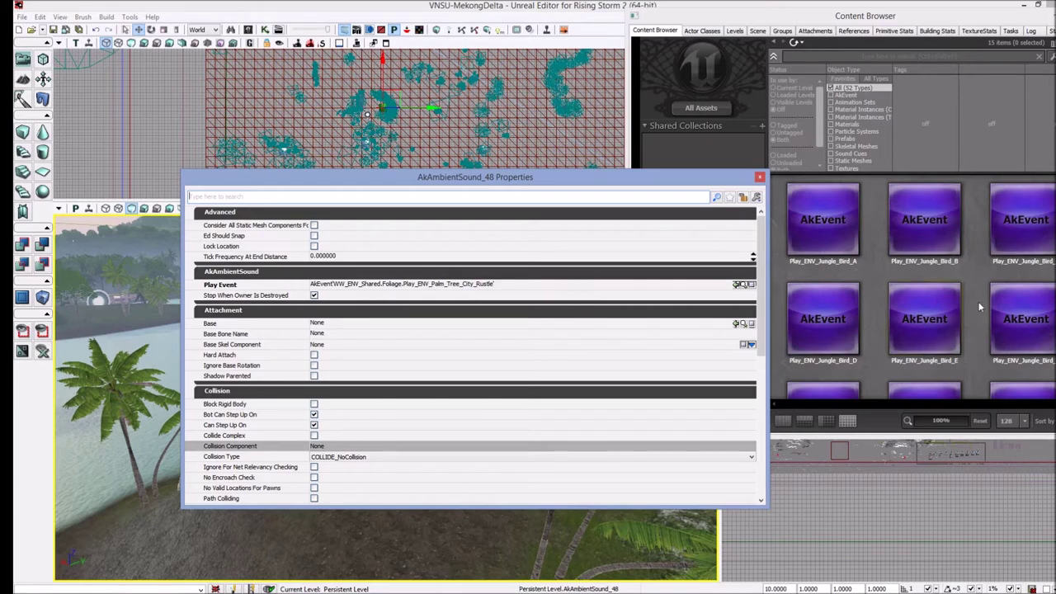
drag(352, 182, 528, 216)
drag(425, 212, 692, 262)
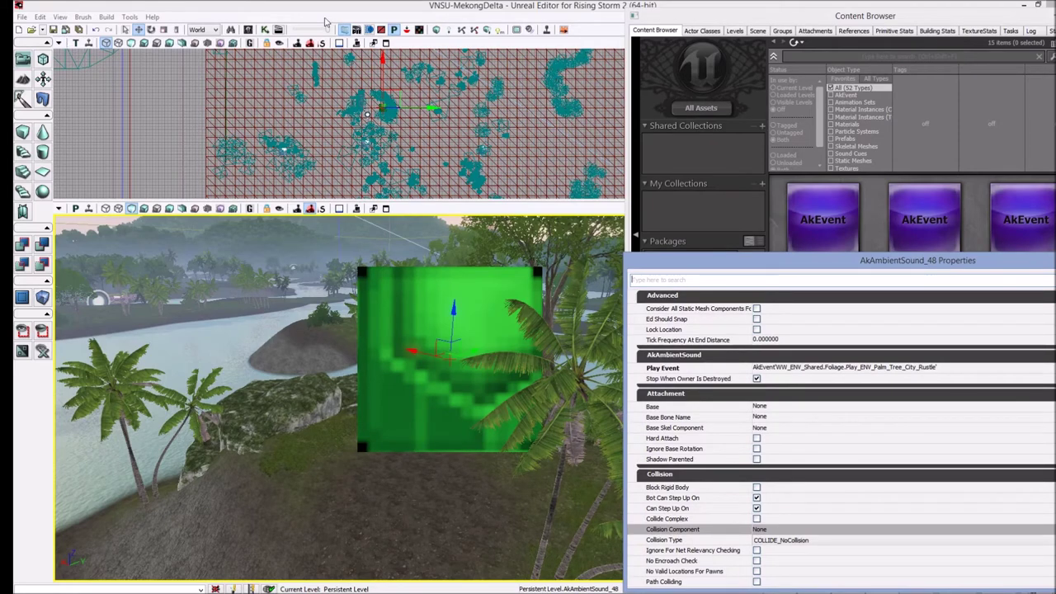
Open the level's Kismet and examine how the Level Loaded event links to the AkStartAmbientSound action
click(265, 30)
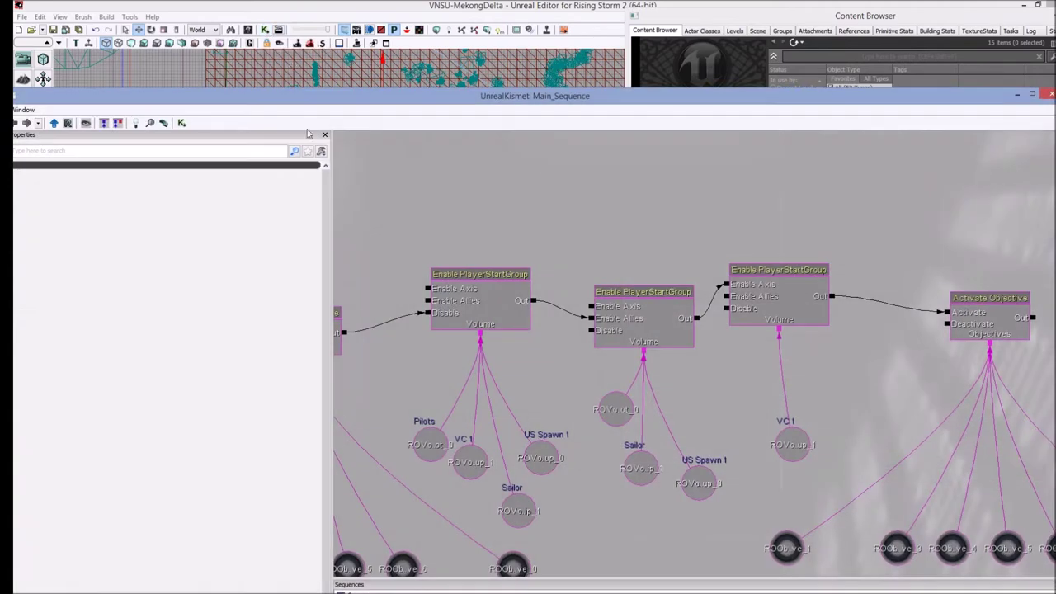
scroll(677, 225, down, 5)
scroll(660, 206, up, 3)
drag(655, 210, 716, 433)
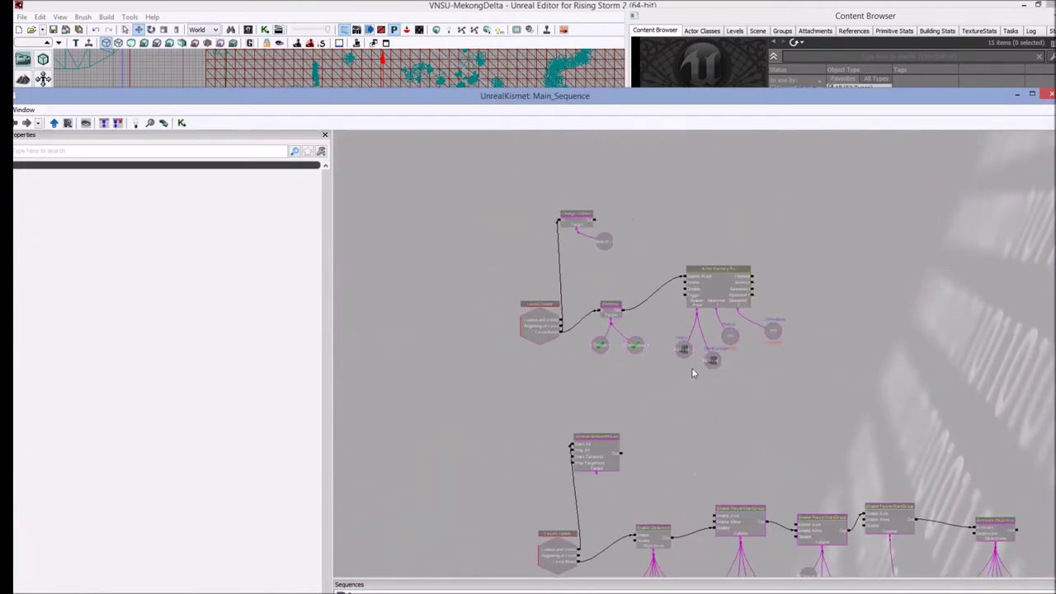
scroll(694, 369, down, 4)
drag(824, 361, 810, 283)
scroll(660, 273, up, 6)
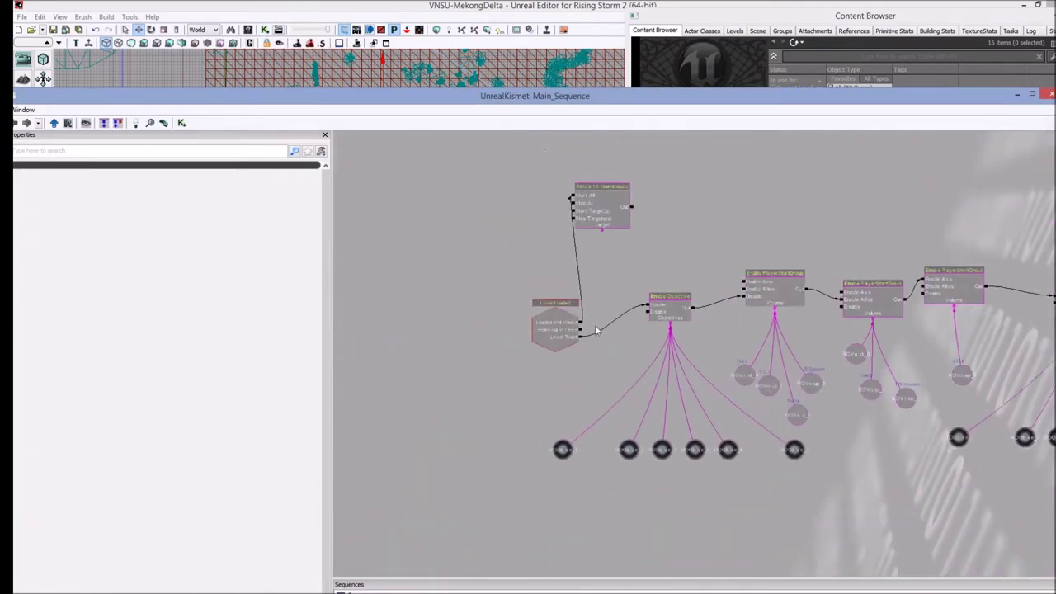
click(628, 257)
click(554, 439)
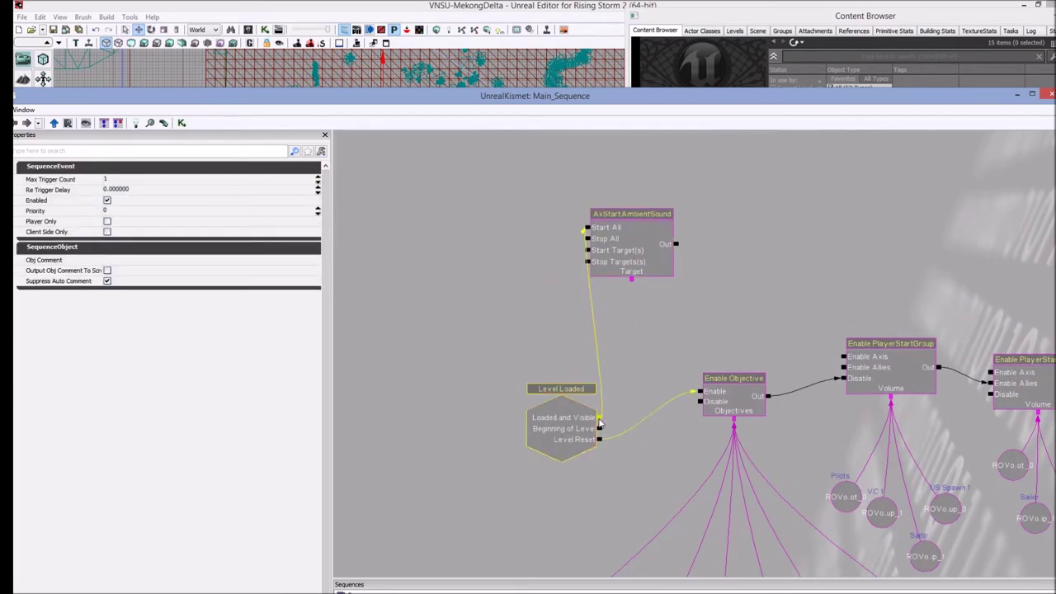
drag(646, 370, 626, 417)
click(612, 293)
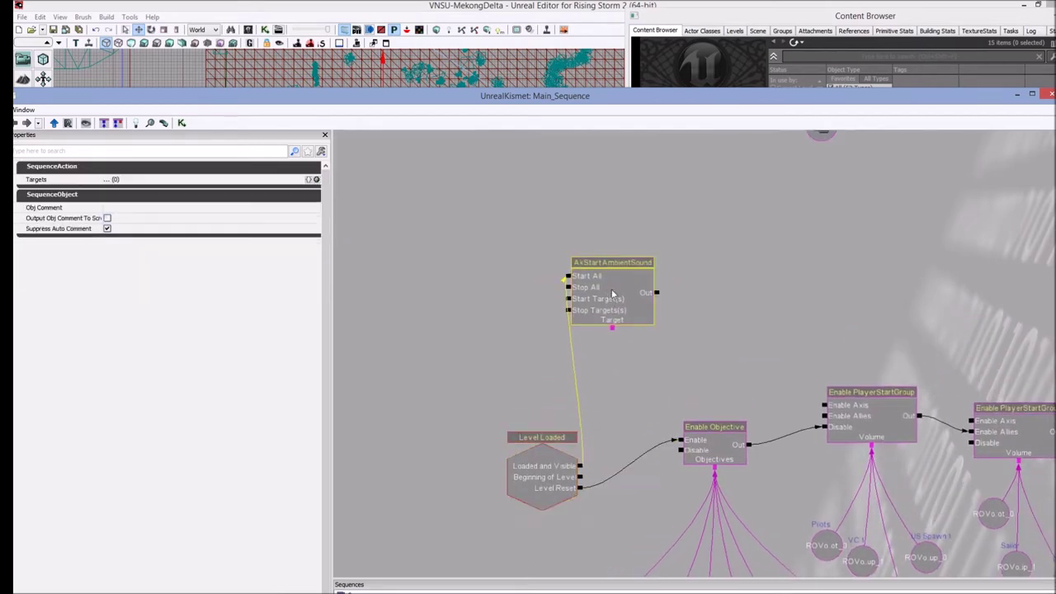
Add a second AkStartAmbientSound action beside the existing one in the Main_Sequence
right_click(700, 255)
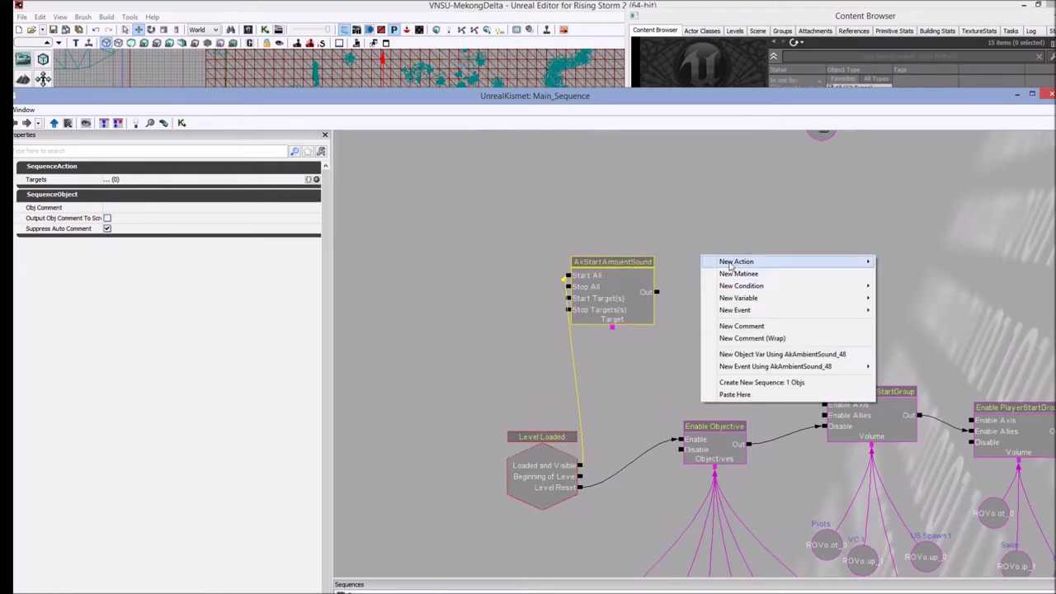
click(709, 248)
right_click(709, 247)
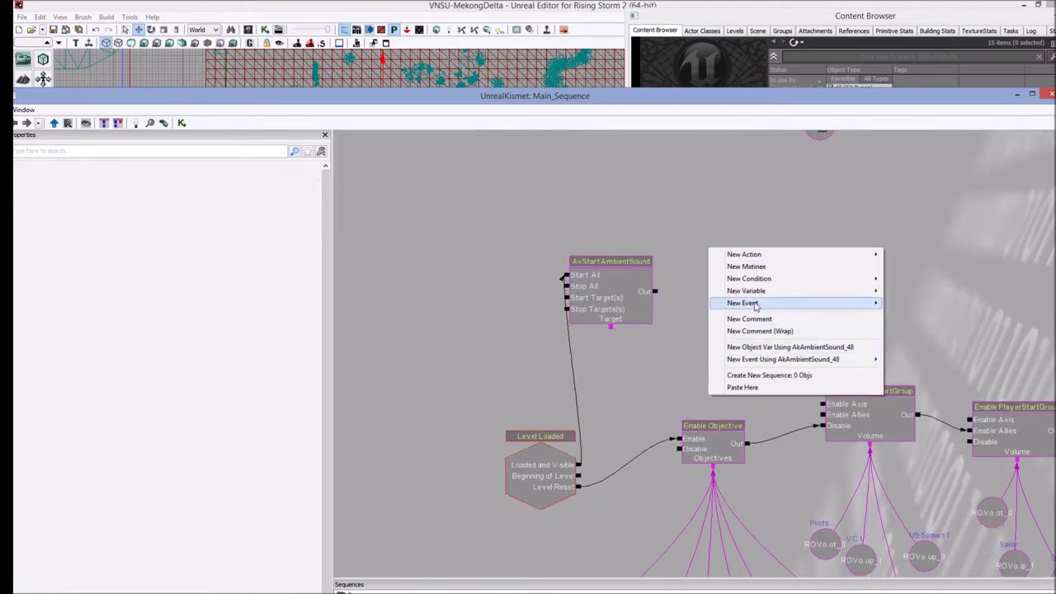
mouse_move(757, 259)
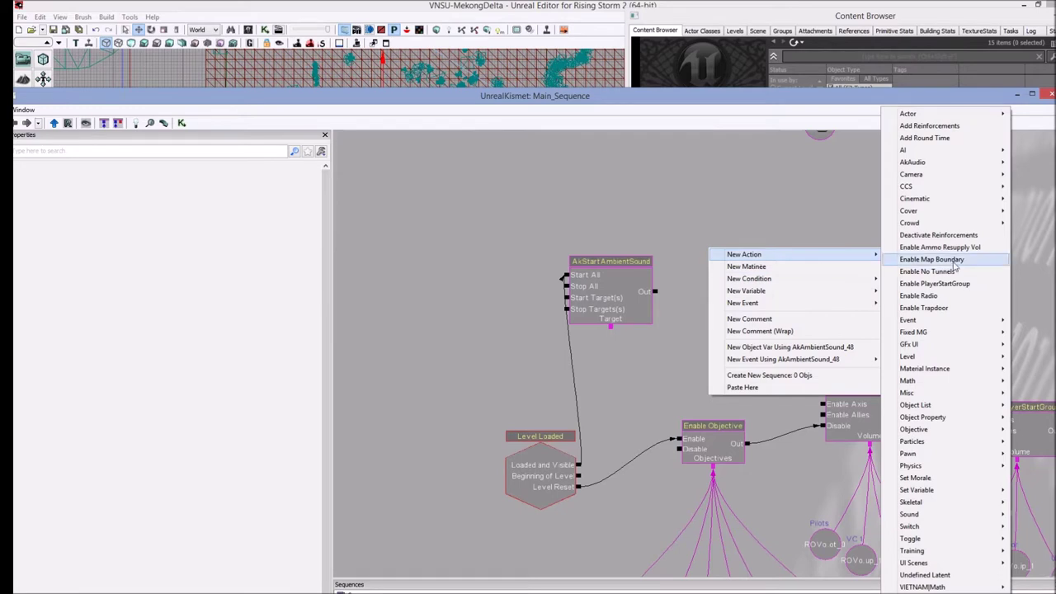
mouse_move(959, 163)
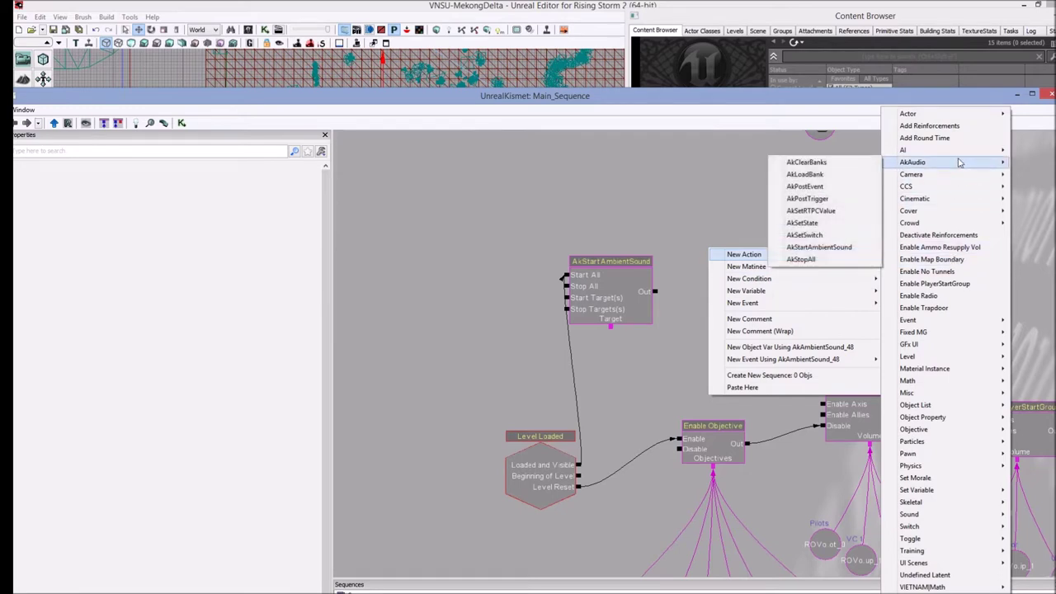
click(840, 252)
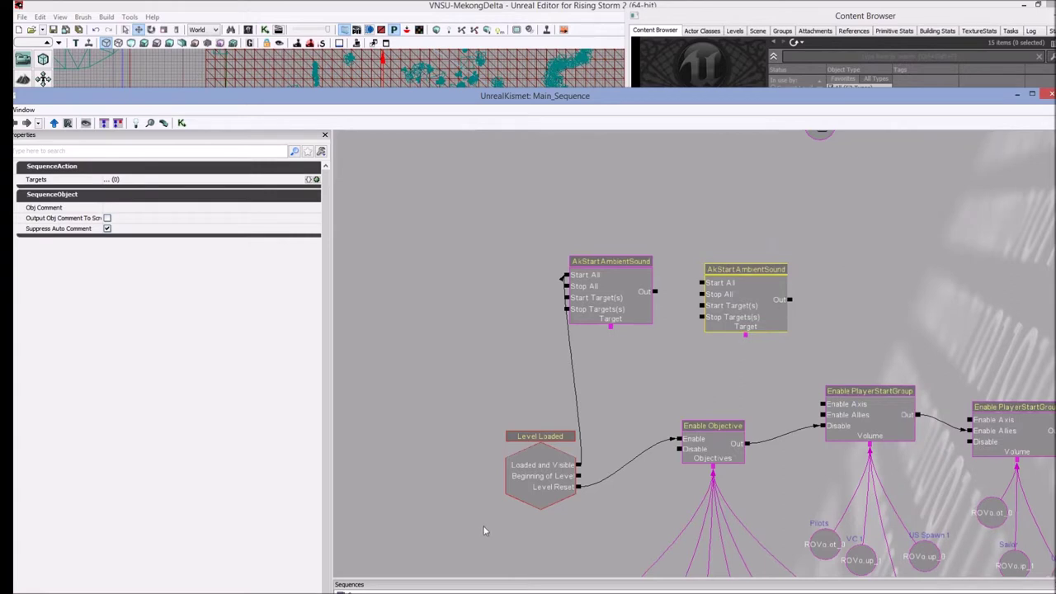
Undo the addition of the second AkStartAmbientSound action
drag(579, 465, 680, 357)
click(759, 307)
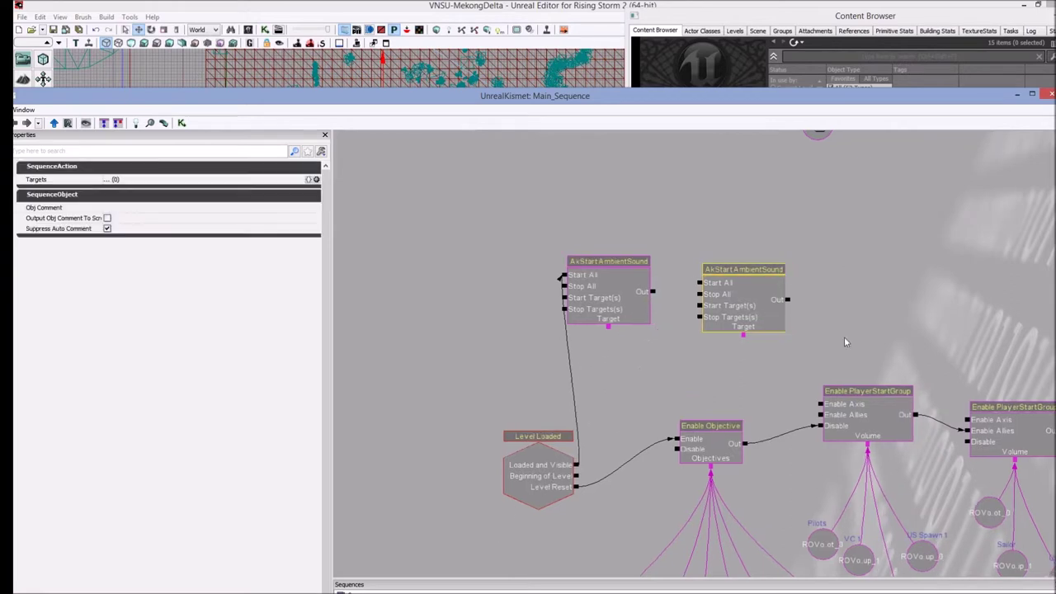
key(ctrl+z)
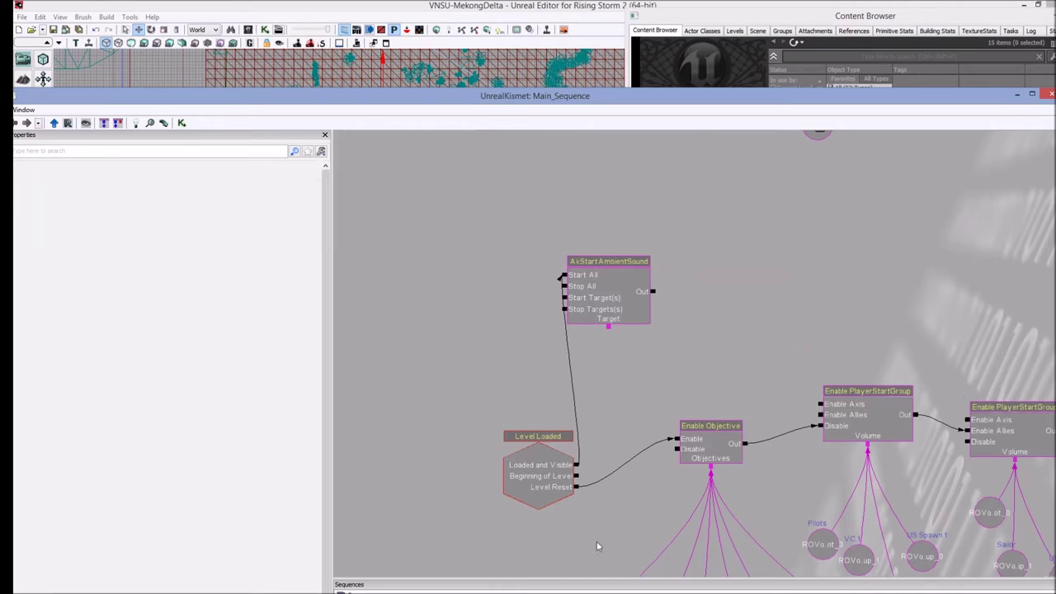
Set an activate delay of 2 on the Level Loaded event's Loaded and Visible output
drag(578, 501, 568, 476)
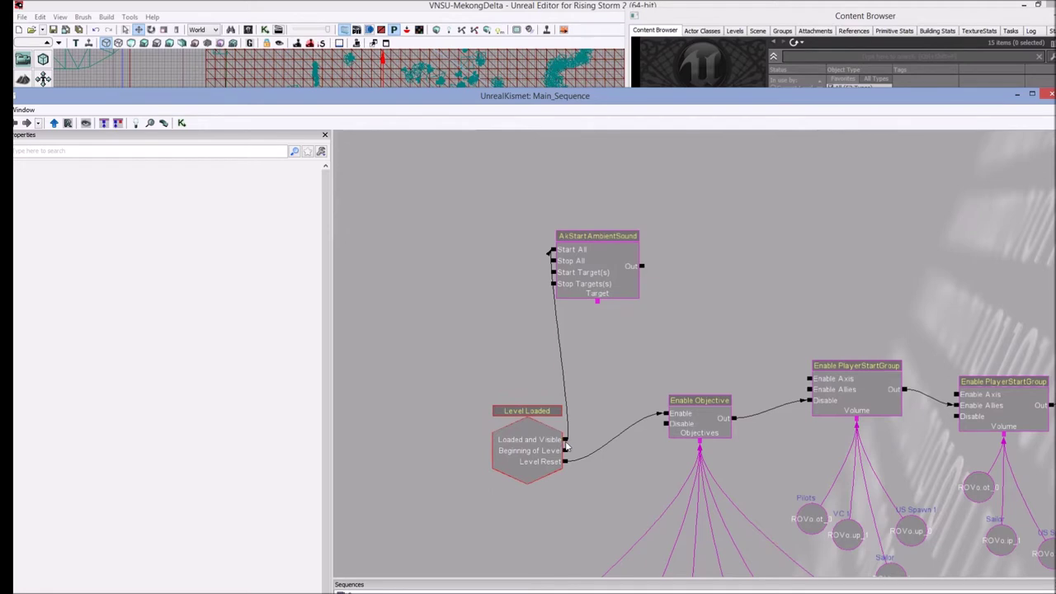
right_click(566, 446)
click(552, 543)
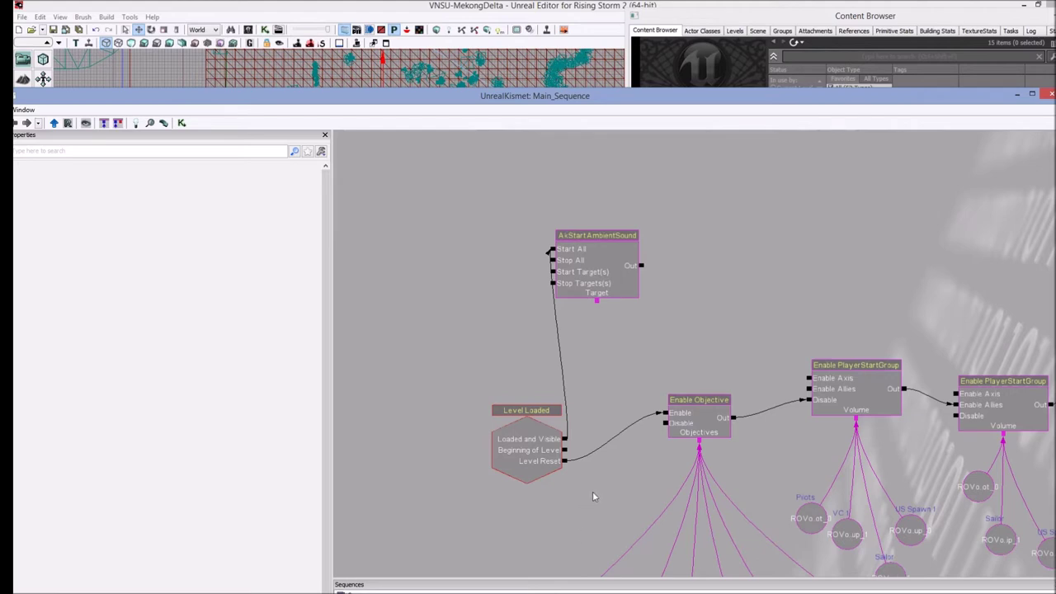
right_click(566, 441)
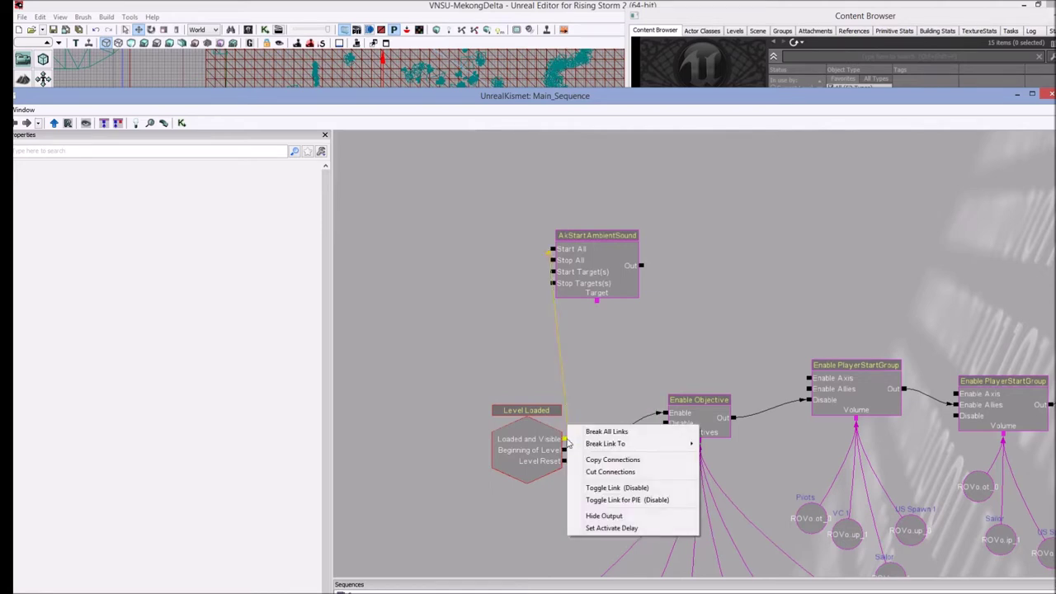
click(536, 447)
right_click(562, 439)
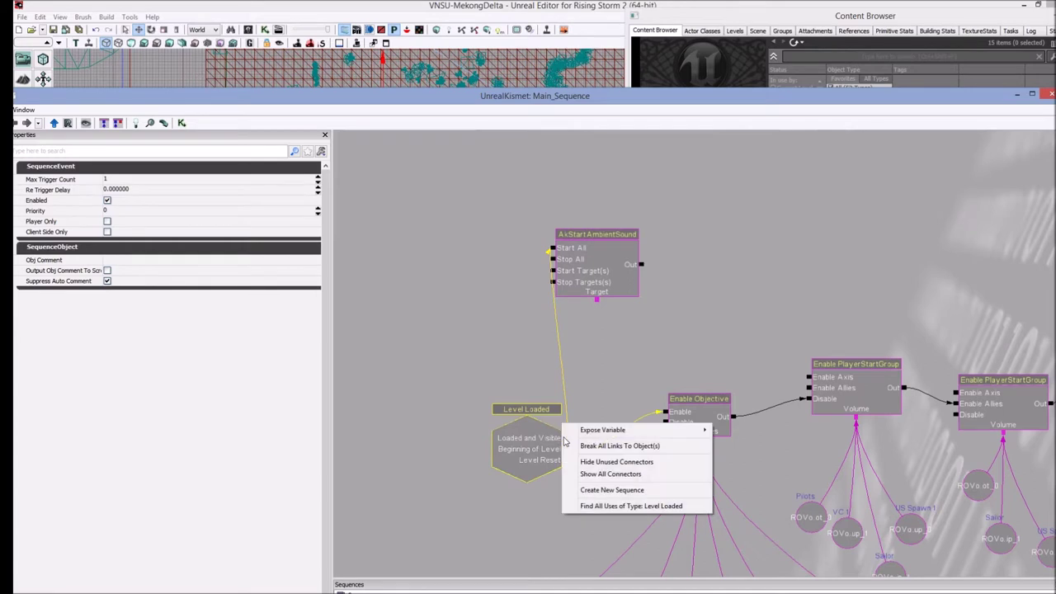
click(562, 438)
right_click(566, 446)
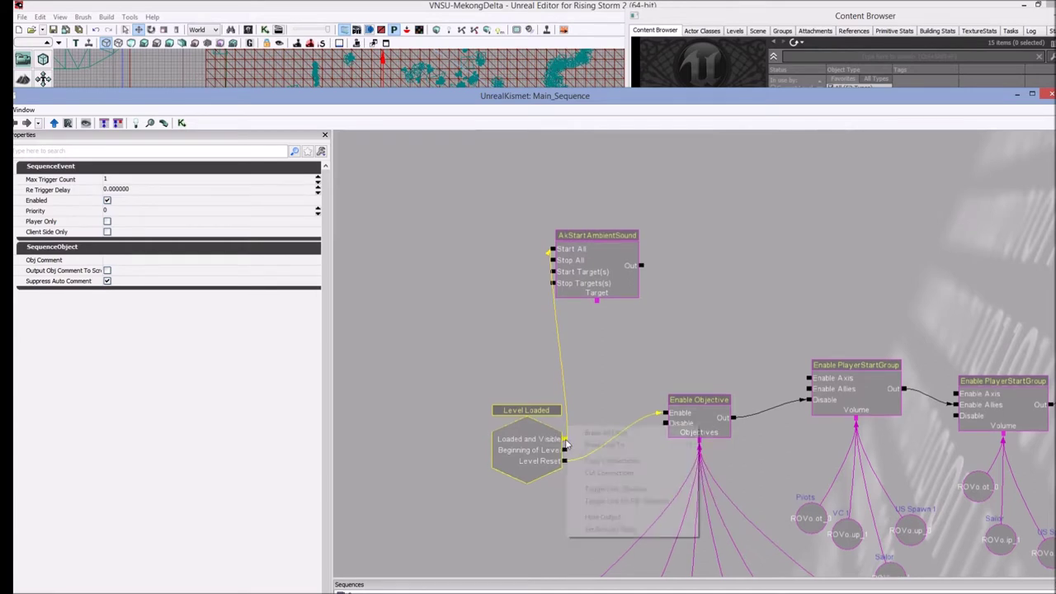
click(632, 530)
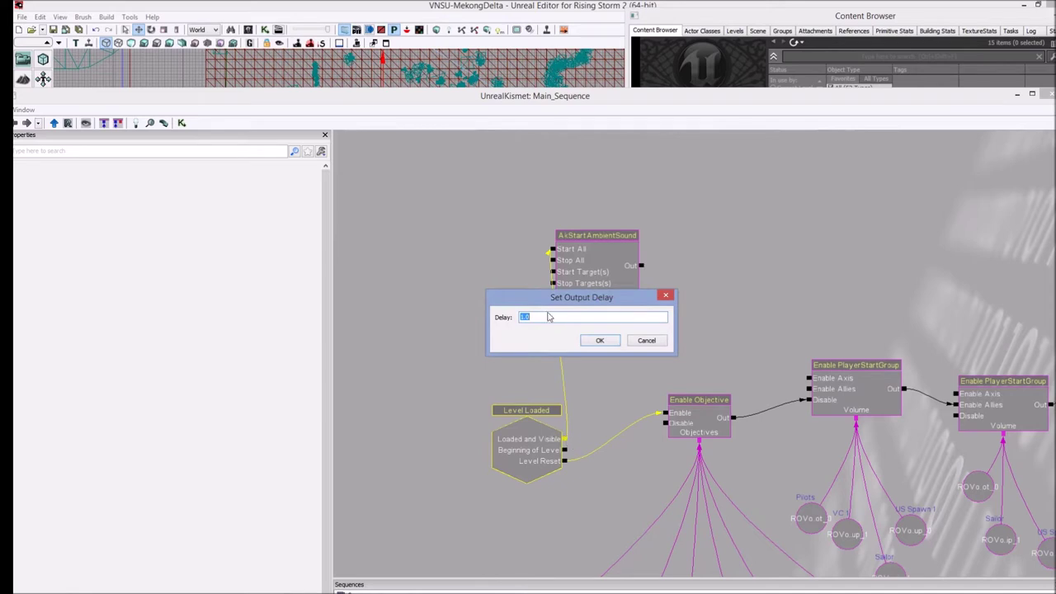
text(2)
click(600, 340)
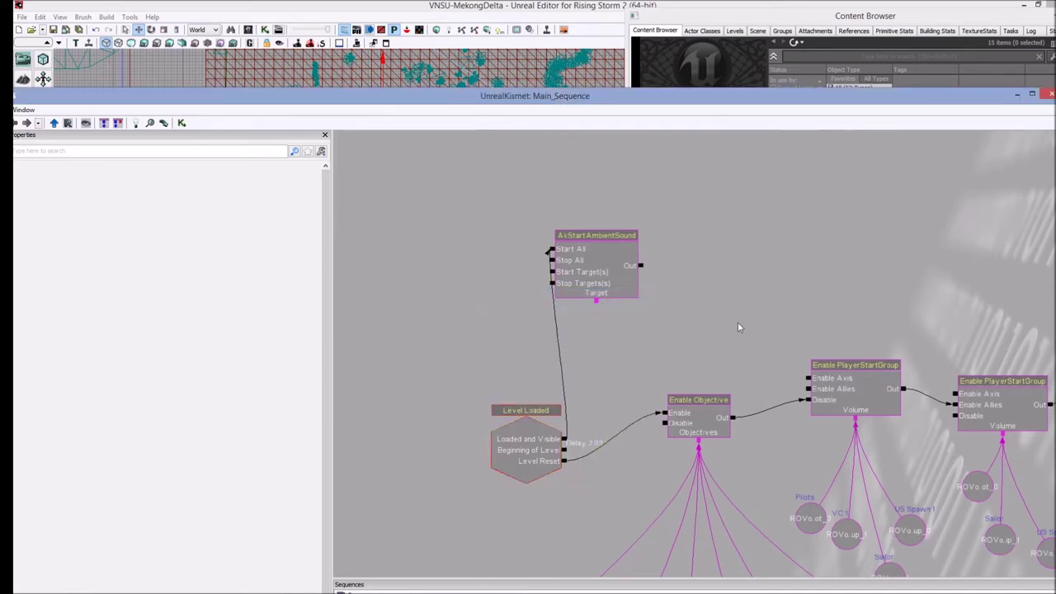
drag(743, 321, 719, 310)
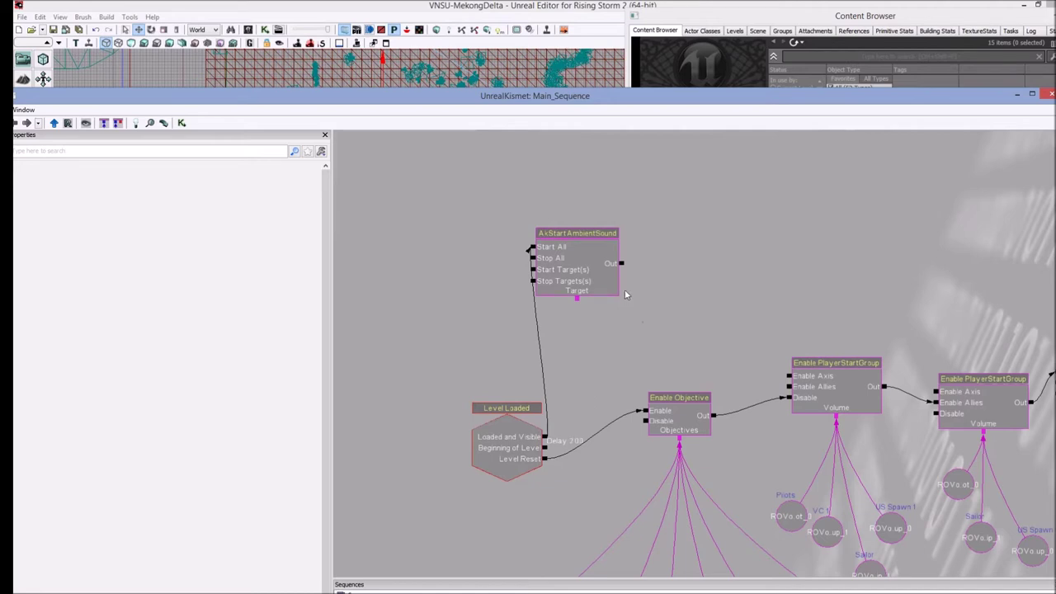
drag(776, 232, 712, 232)
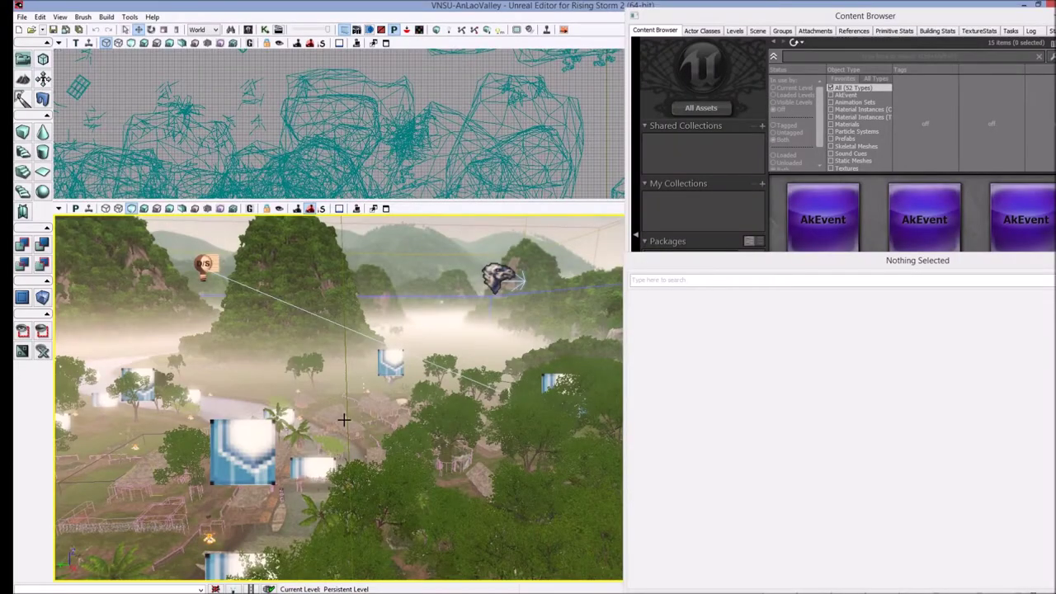
Hide the static meshes in the perspective view of the VNSU-AnLaoValley level
drag(415, 417, 408, 289)
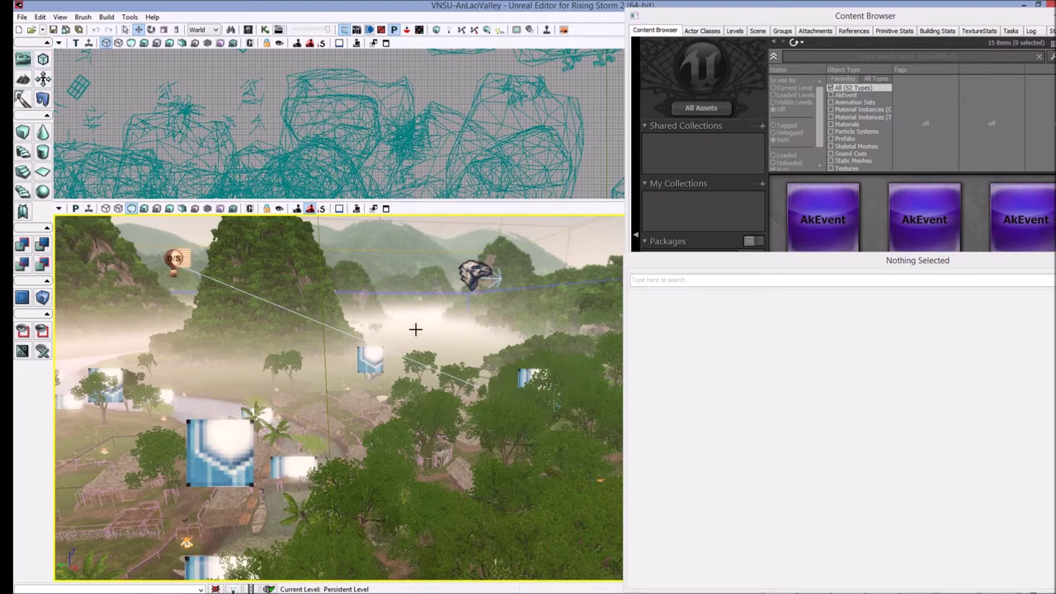
right_drag(416, 330, 528, 339)
right_drag(340, 304, 340, 296)
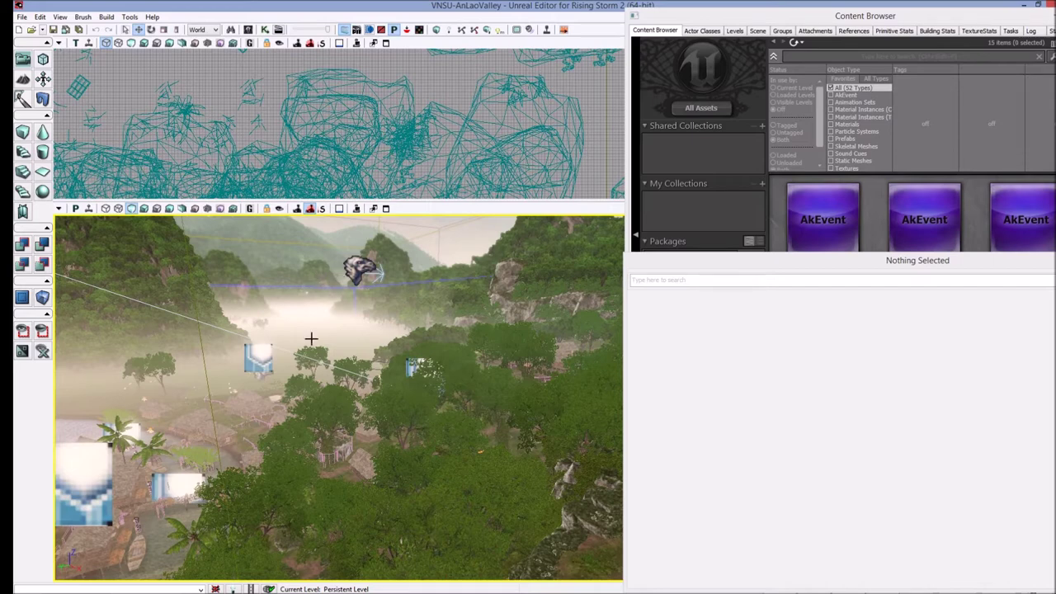
click(313, 287)
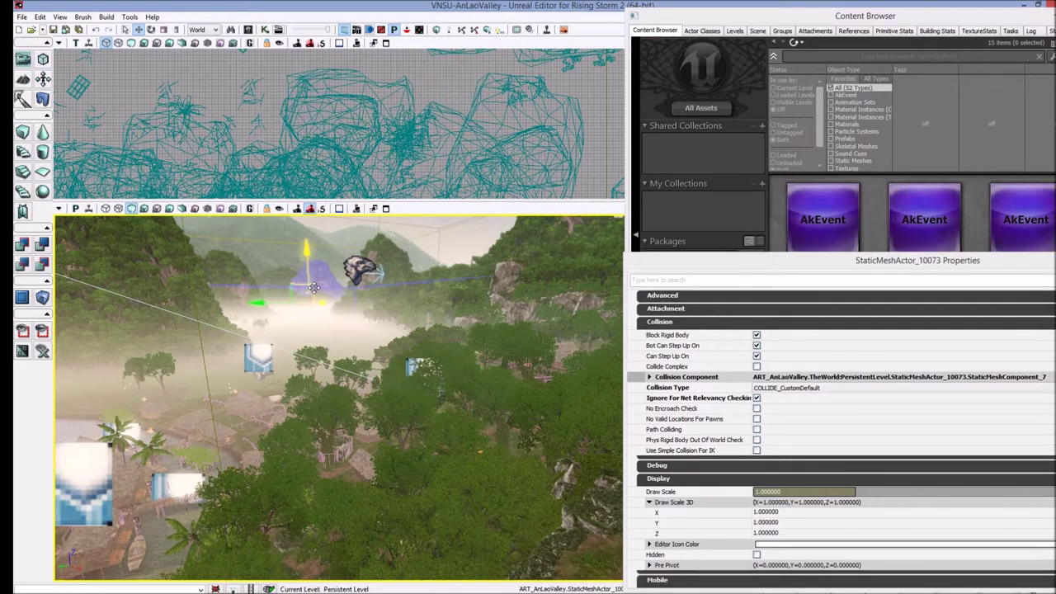
key(h)
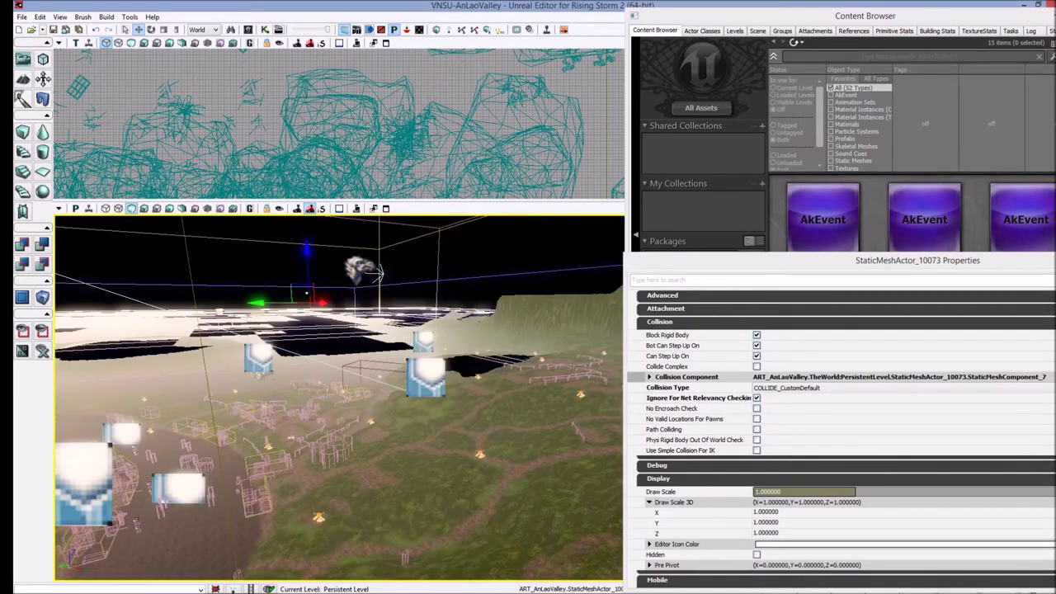
Select the NxGenericForceFieldBox and look over the actors placed across the valley
click(279, 292)
right_drag(279, 292, 244, 264)
scroll(424, 262, down, 3)
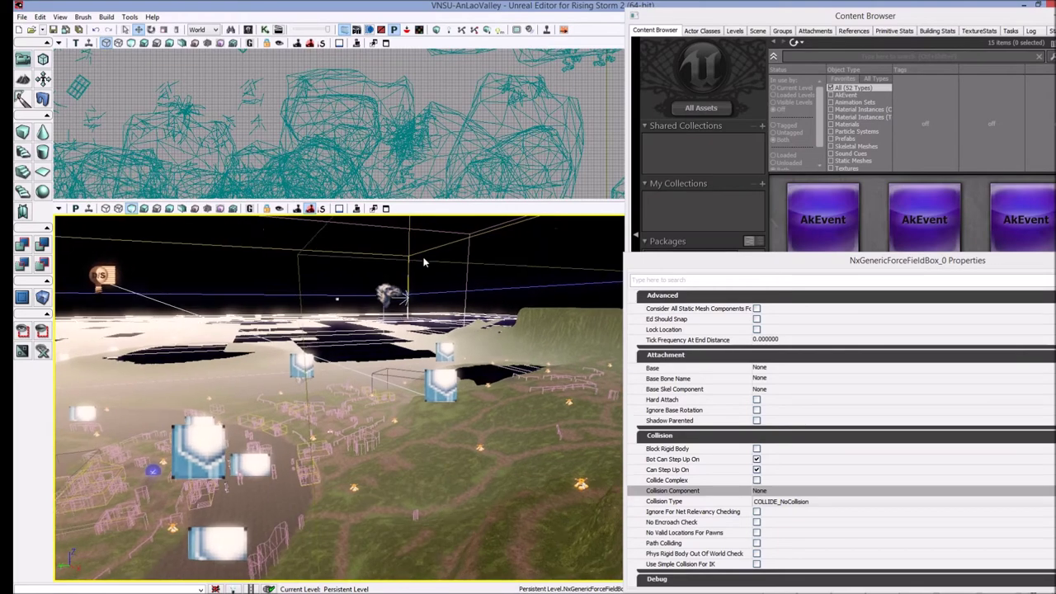
right_drag(424, 261, 471, 288)
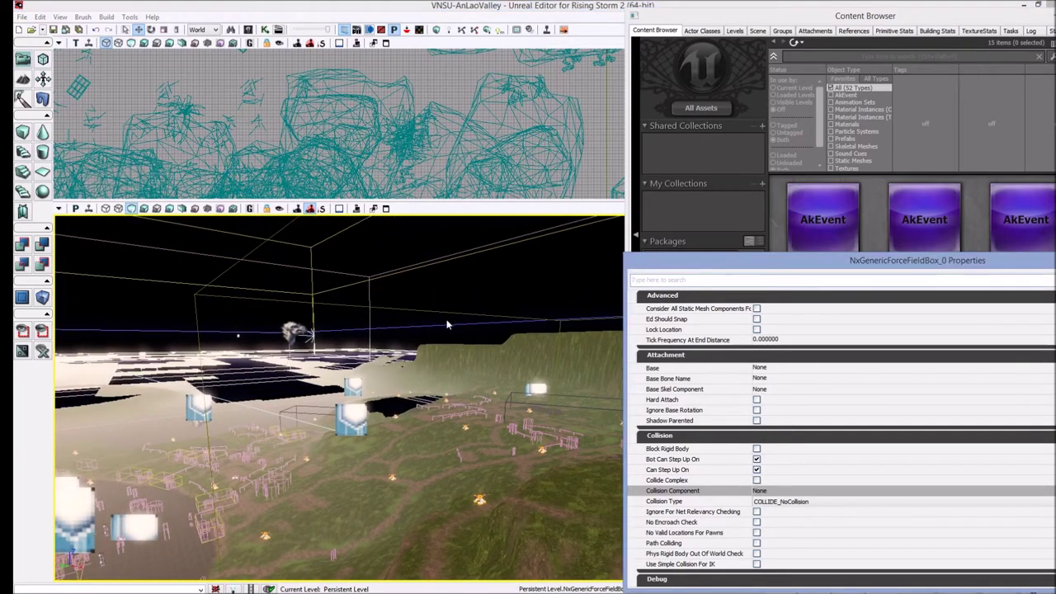
right_drag(340, 397, 337, 397)
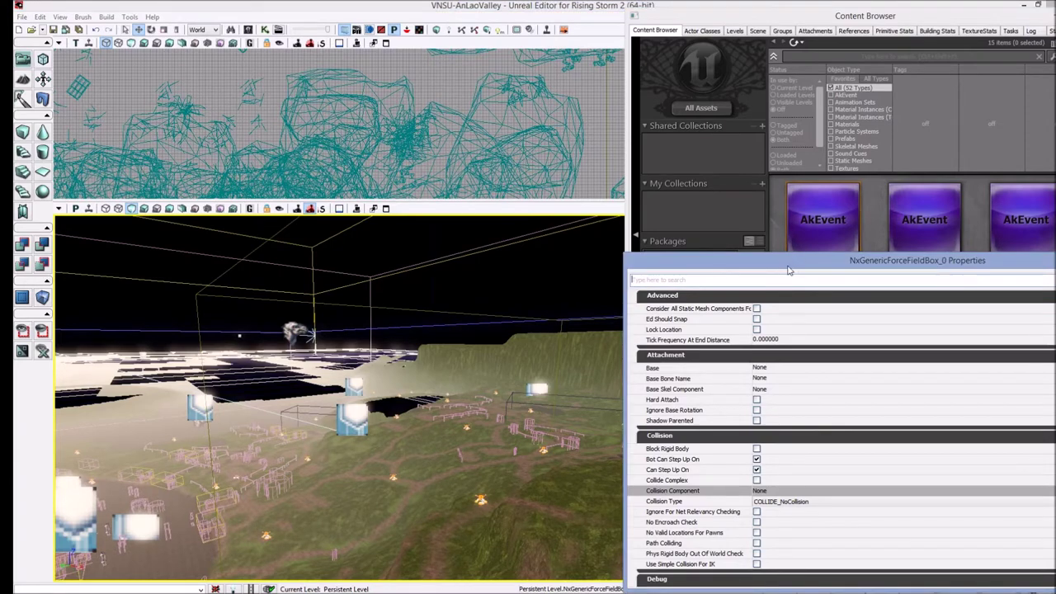
Locate the NxGenericForceFieldBox class among the actor classes and move the force field's properties window out of the way
drag(958, 264, 654, 146)
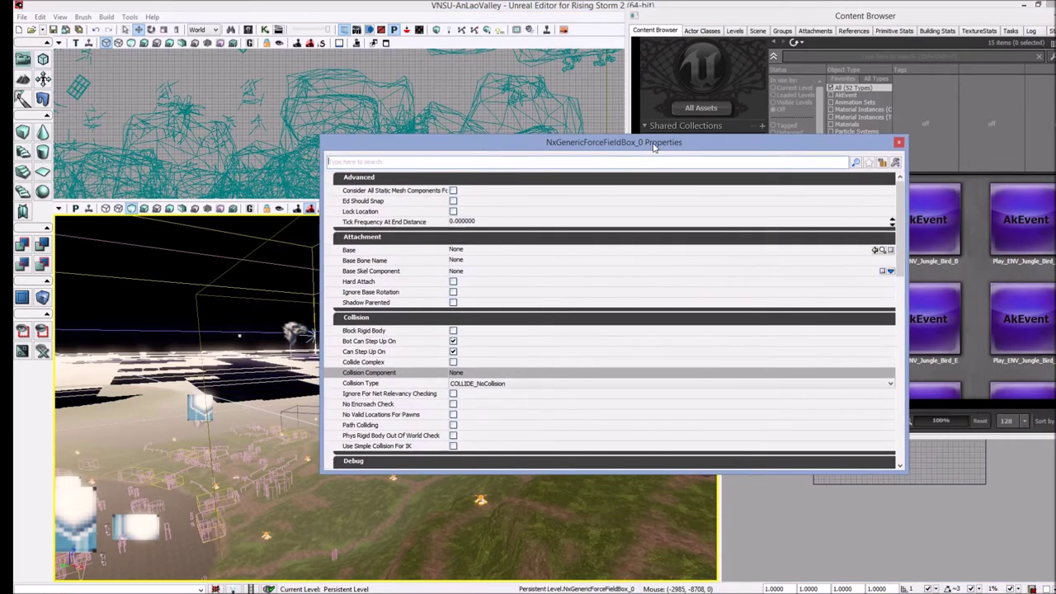
click(701, 33)
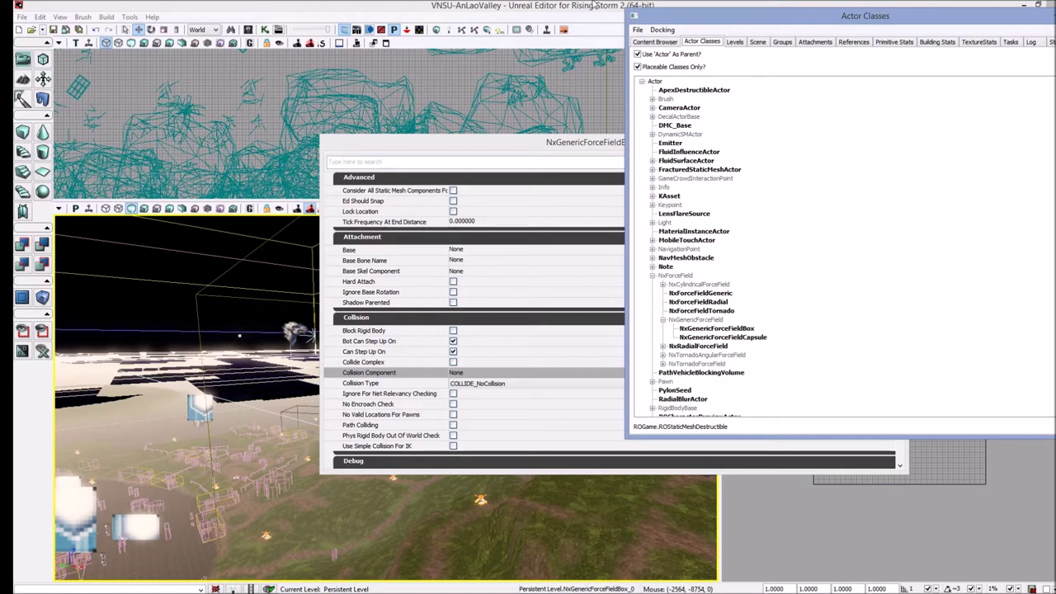
drag(535, 143, 699, 146)
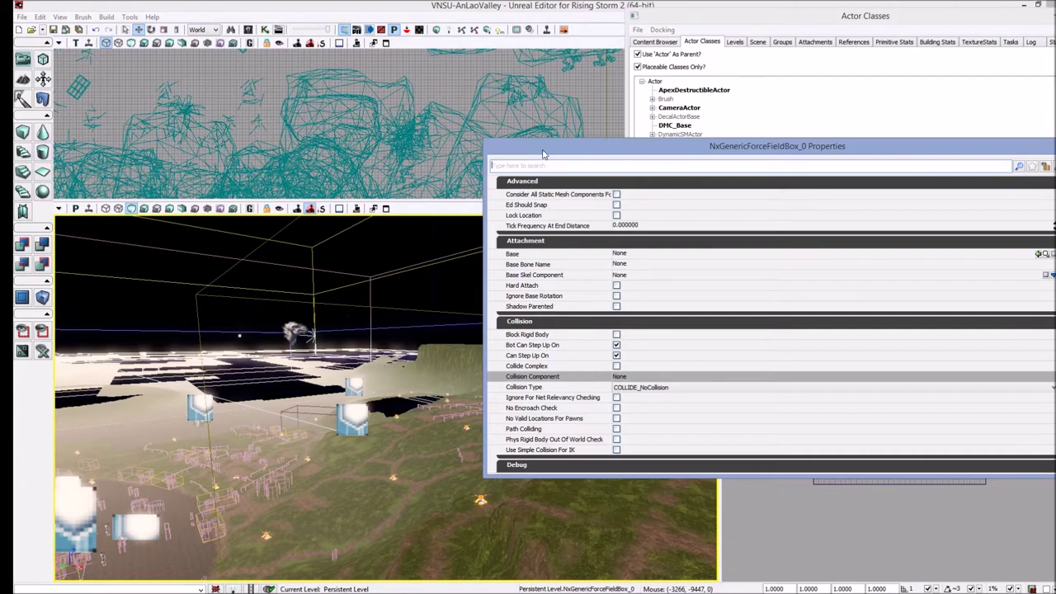
drag(542, 149, 585, 461)
Examine the NxGenericForceFieldBox's extent around the whole map in the top view with the static meshes hidden
drag(543, 171, 354, 107)
scroll(354, 106, down, 10)
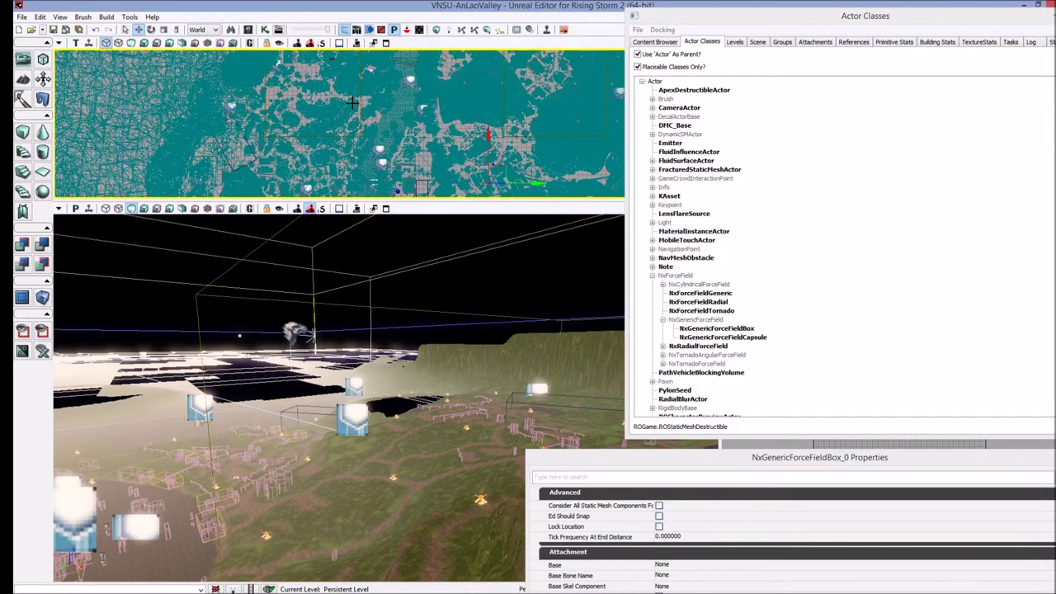
scroll(367, 127, up, 5)
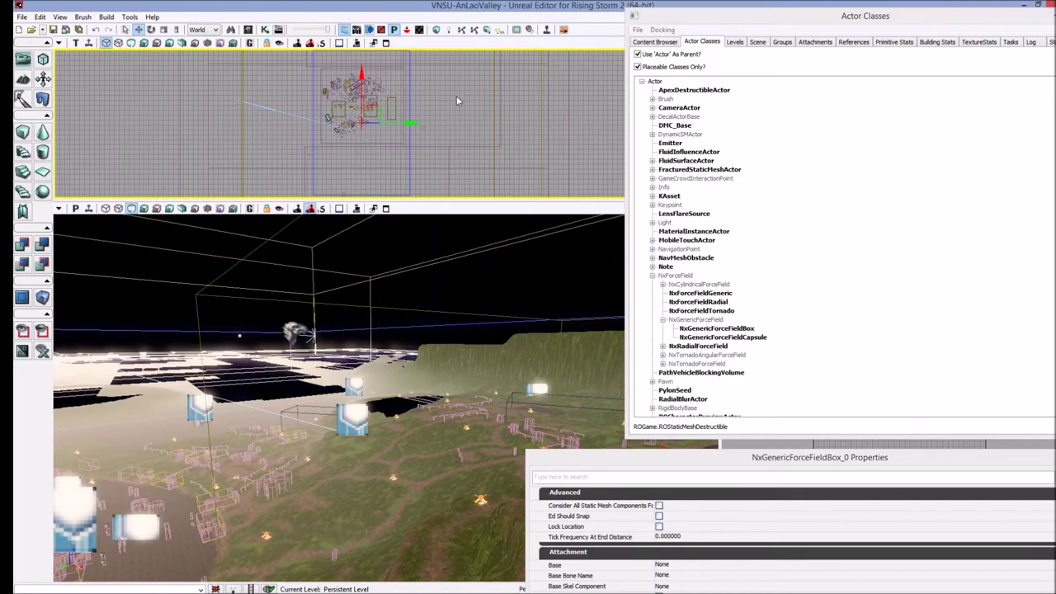
drag(456, 96, 471, 116)
scroll(353, 103, up, 1)
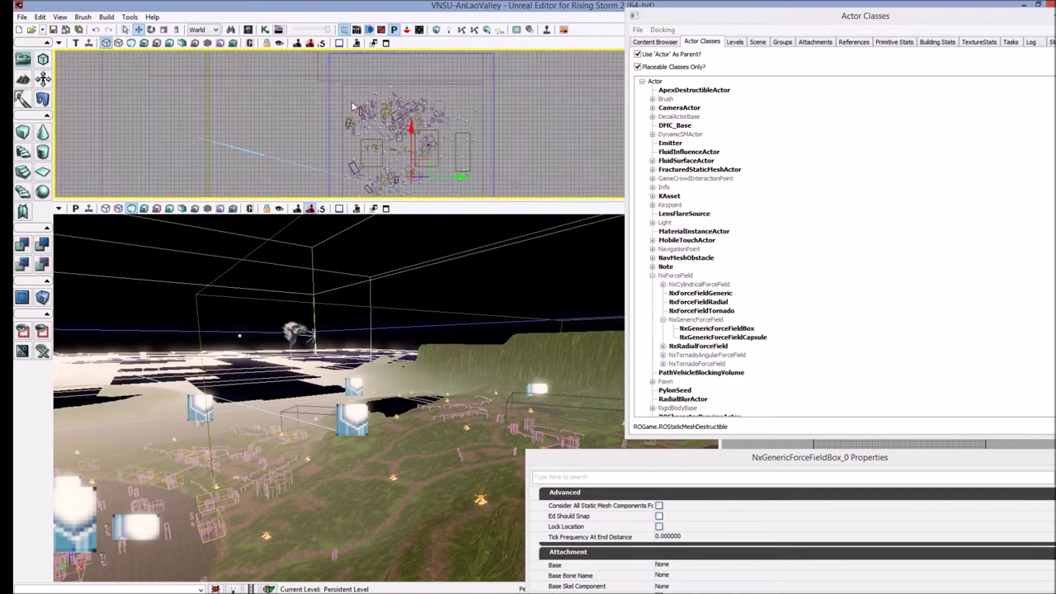
scroll(354, 169, up, 1)
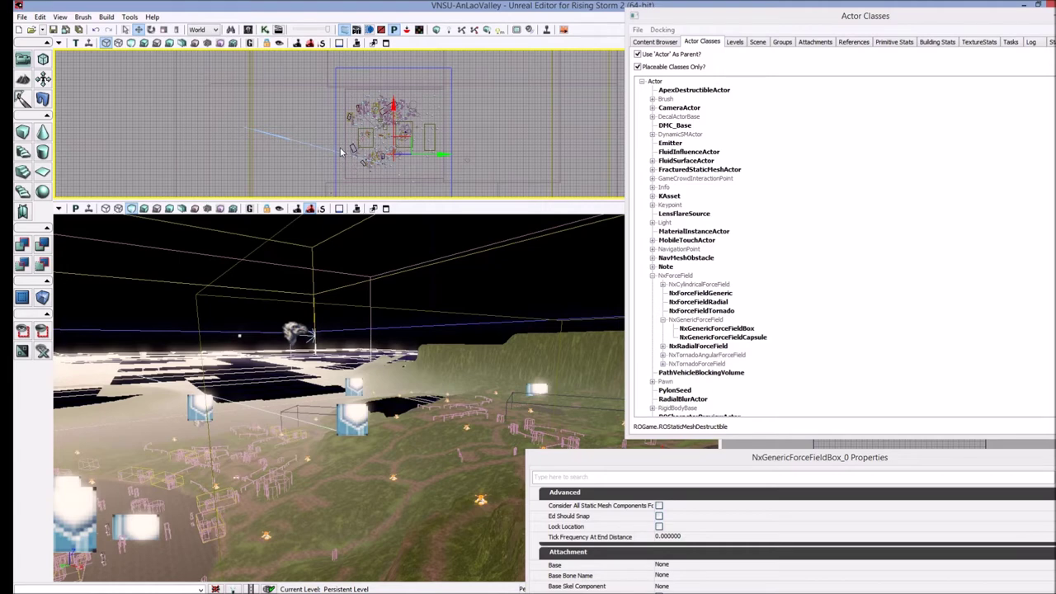
drag(325, 137, 288, 105)
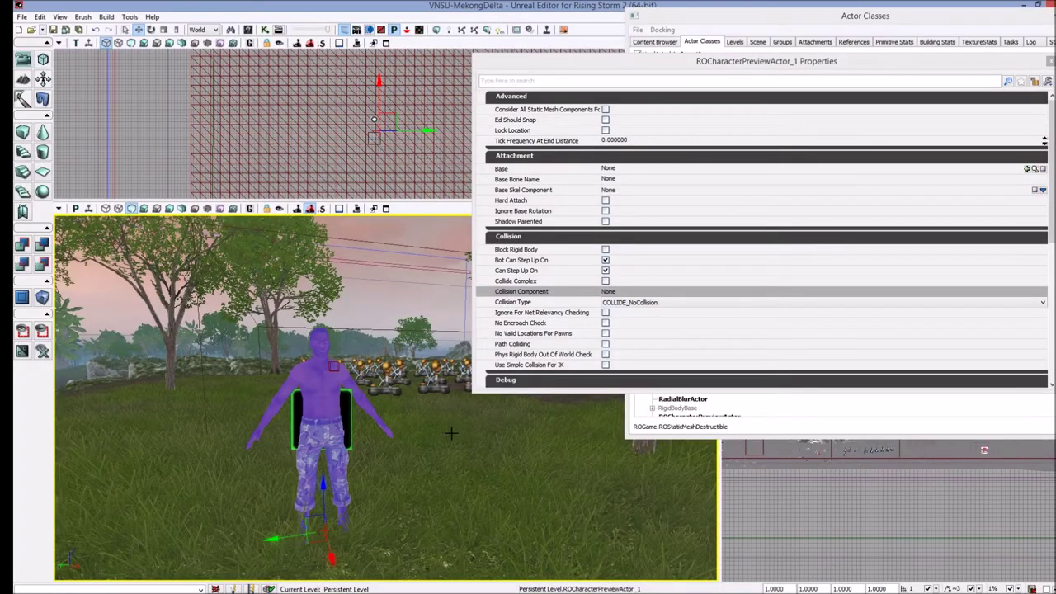
Examine the ROCharacterPreviewActor standing in the grass field of the VNSU-MekongDelta level
right_drag(316, 349, 320, 357)
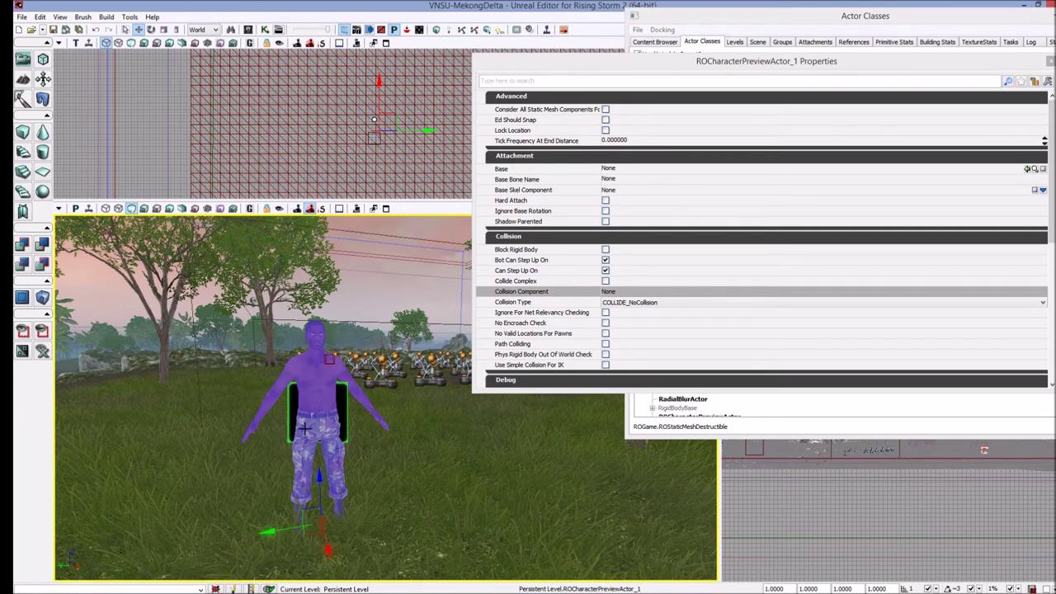
right_drag(427, 380, 410, 398)
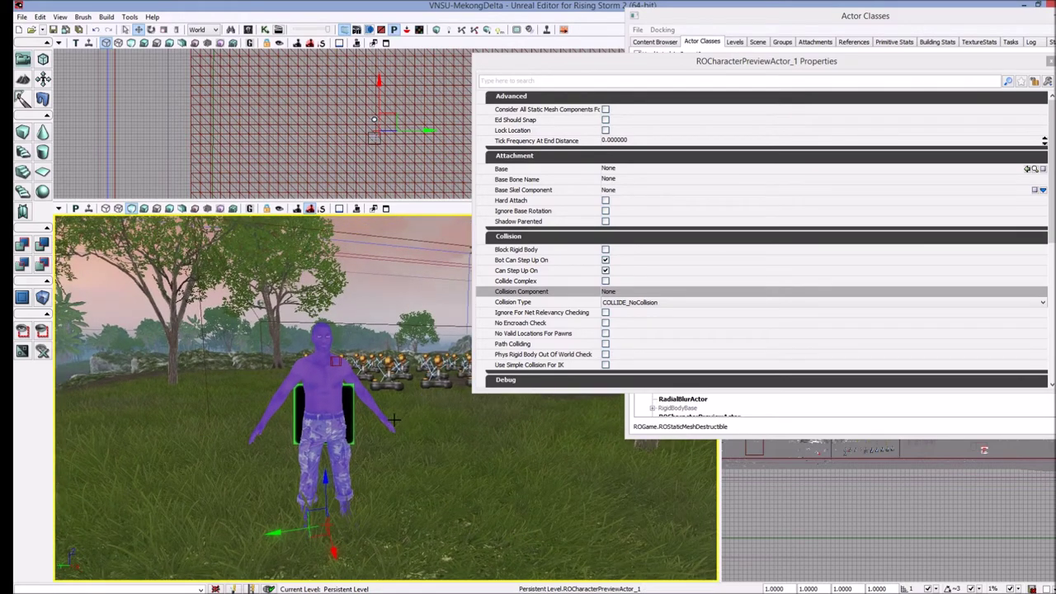
mouse_move(478, 421)
right_down()
mouse_move(439, 389)
mouse_move(478, 421)
right_up()
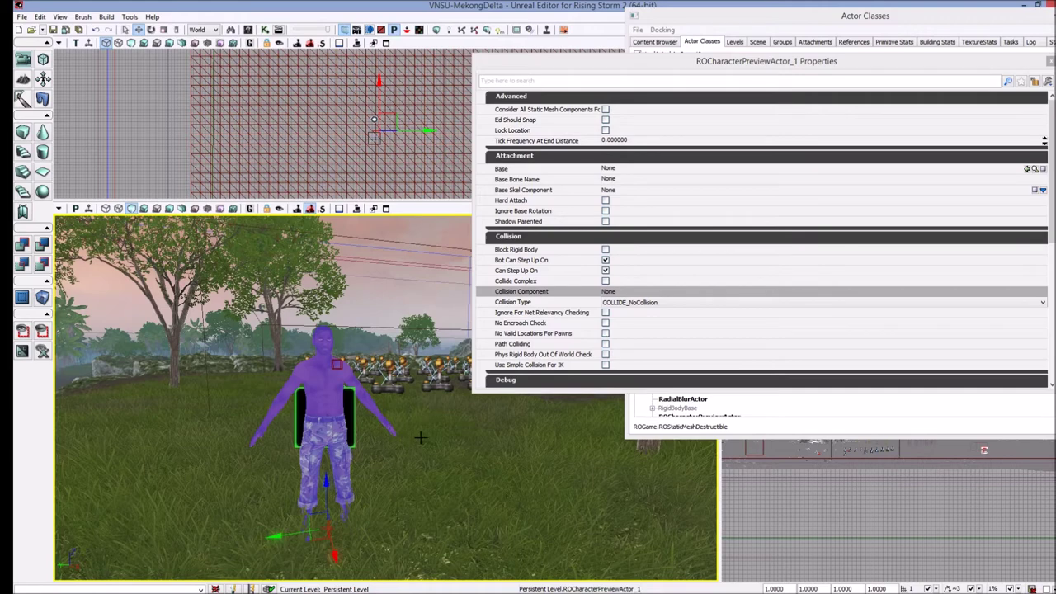
scroll(423, 427, up, 3)
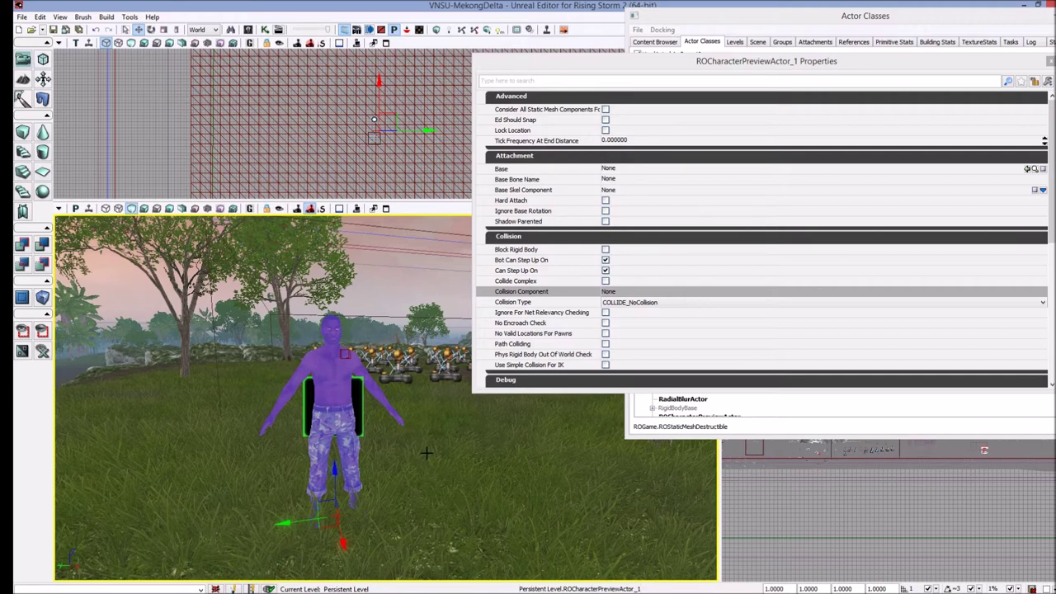
mouse_move(457, 439)
right_down()
mouse_move(445, 461)
mouse_move(459, 447)
right_up()
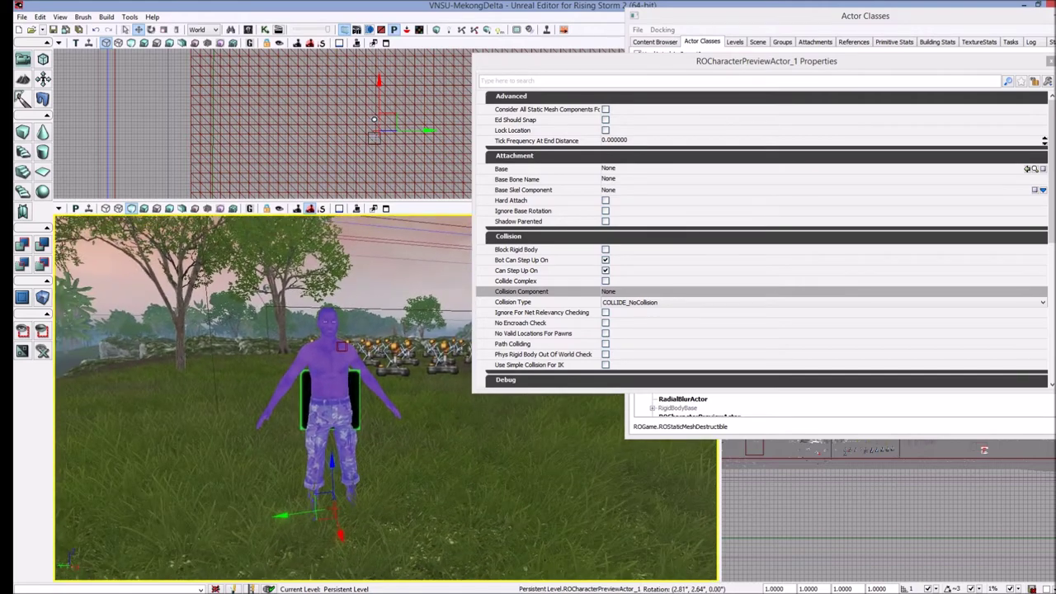
drag(470, 427, 472, 422)
Select the ROCharacterPreviewActor class and bring up the option for adding it on the terrain
click(698, 19)
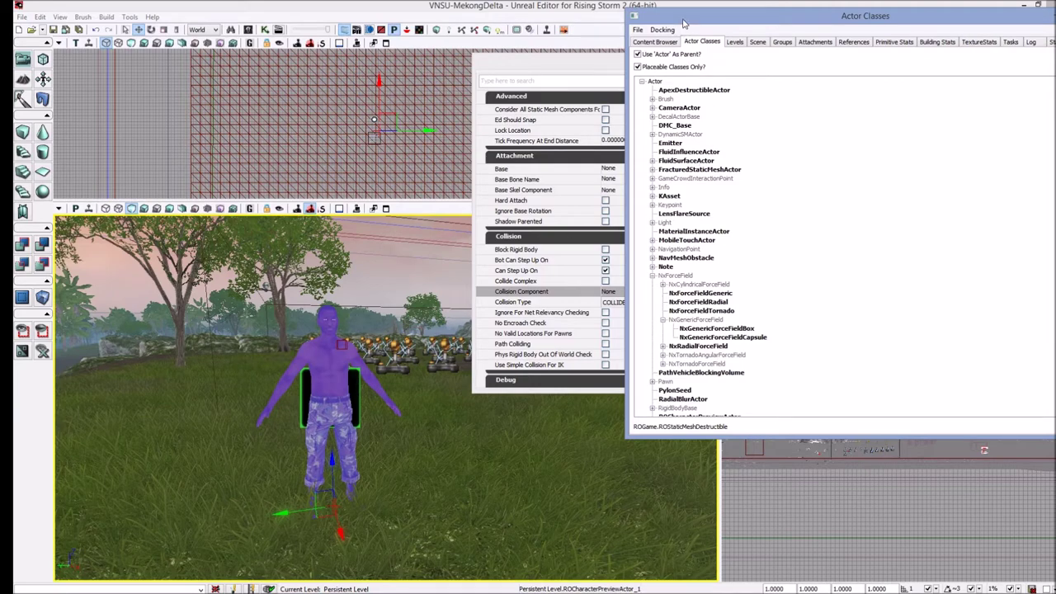
click(653, 275)
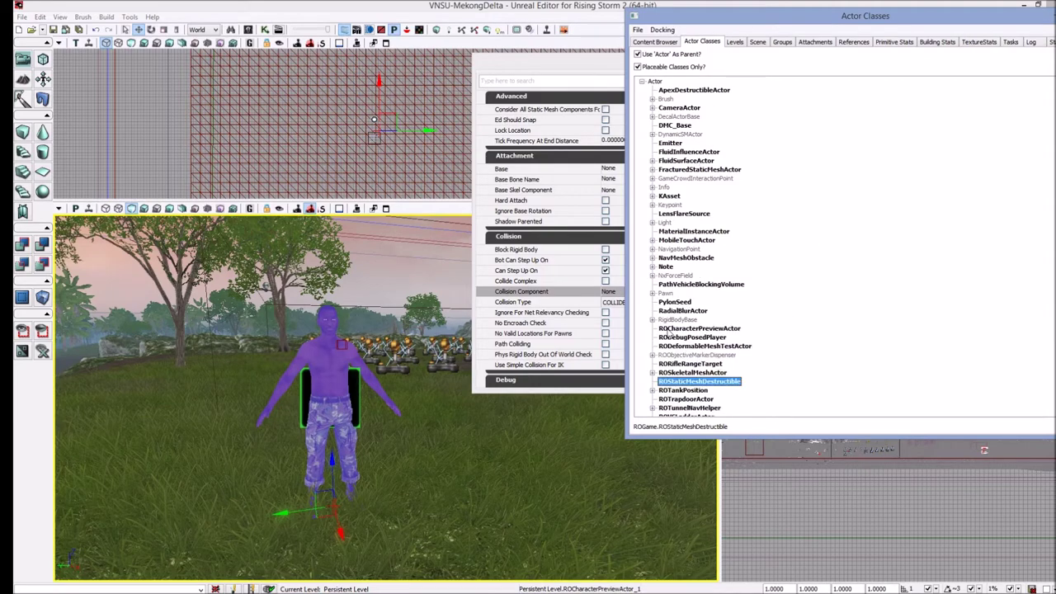
click(674, 330)
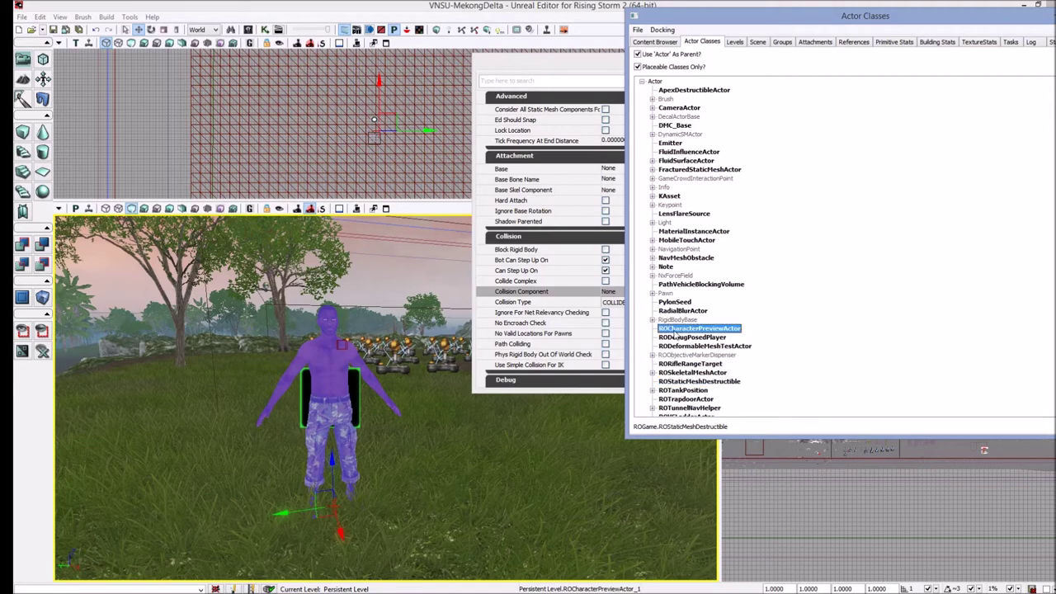
right_click(520, 495)
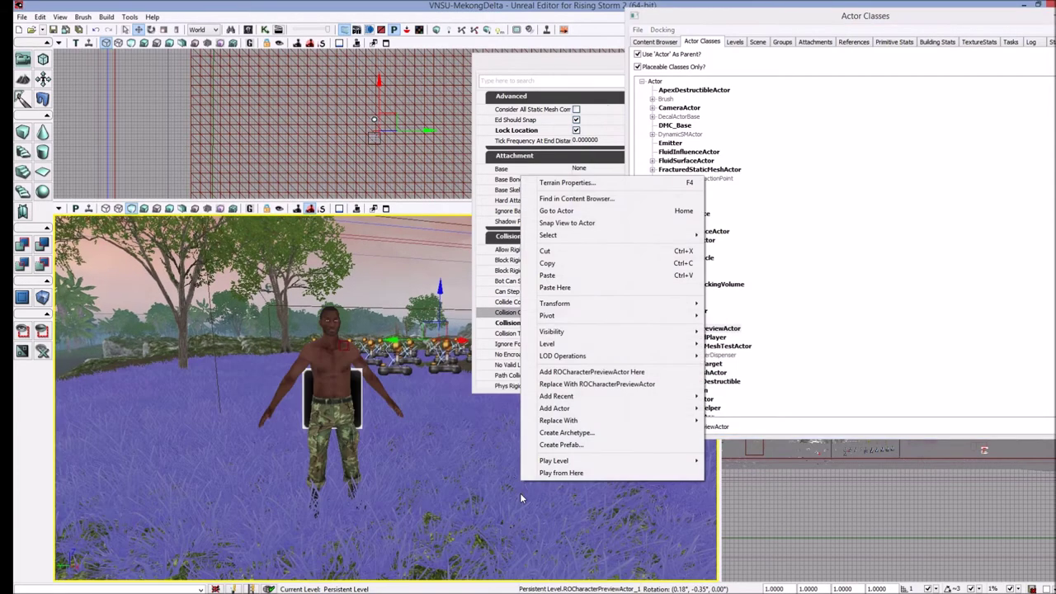
Set the existing character preview actor's Customization Mannequin's Team to EOT_North
click(352, 422)
double_click(350, 415)
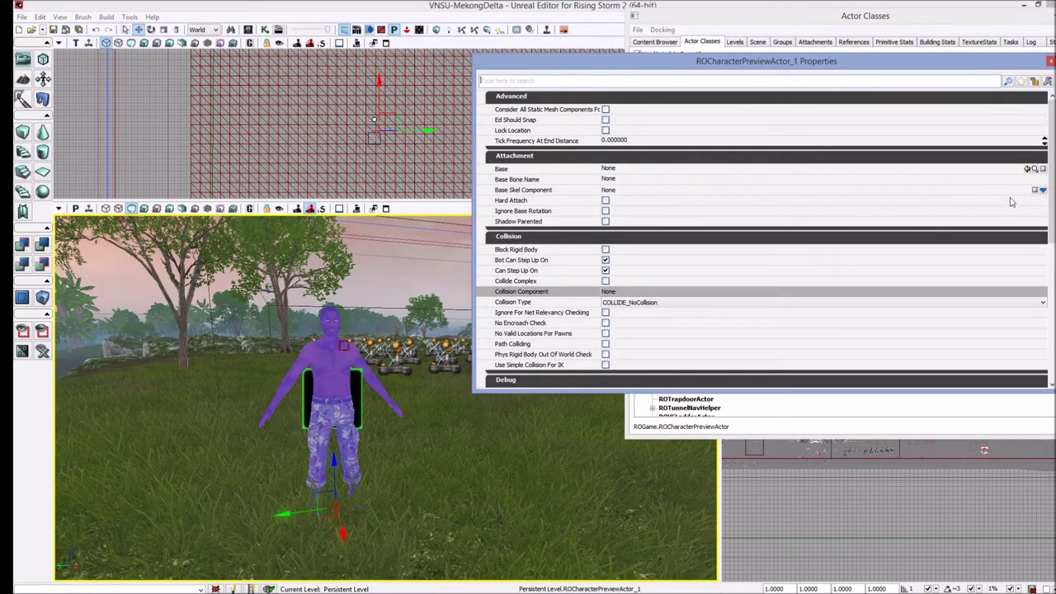
drag(1050, 176, 1050, 325)
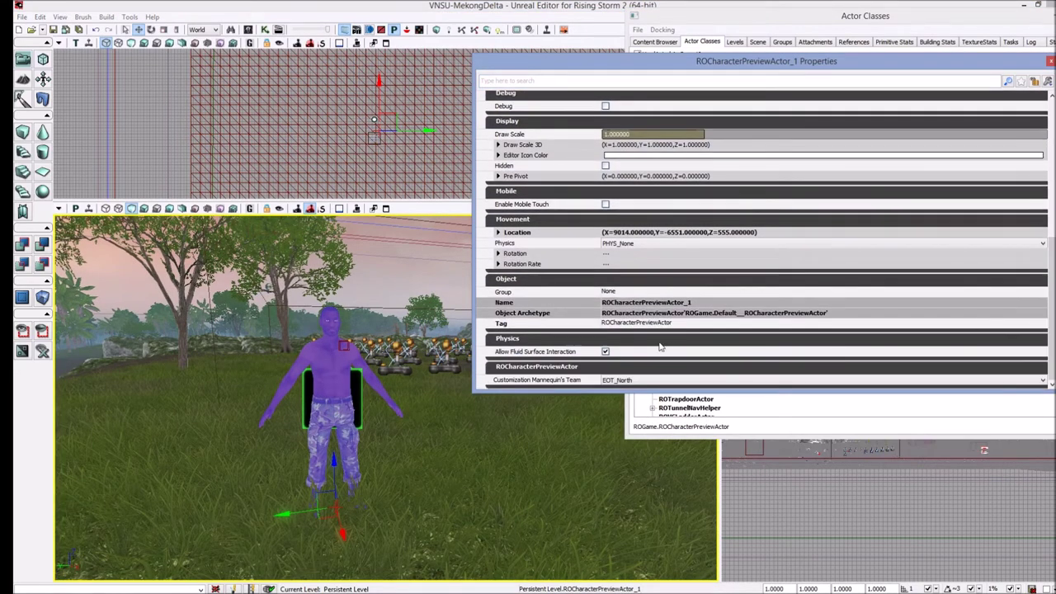
click(617, 381)
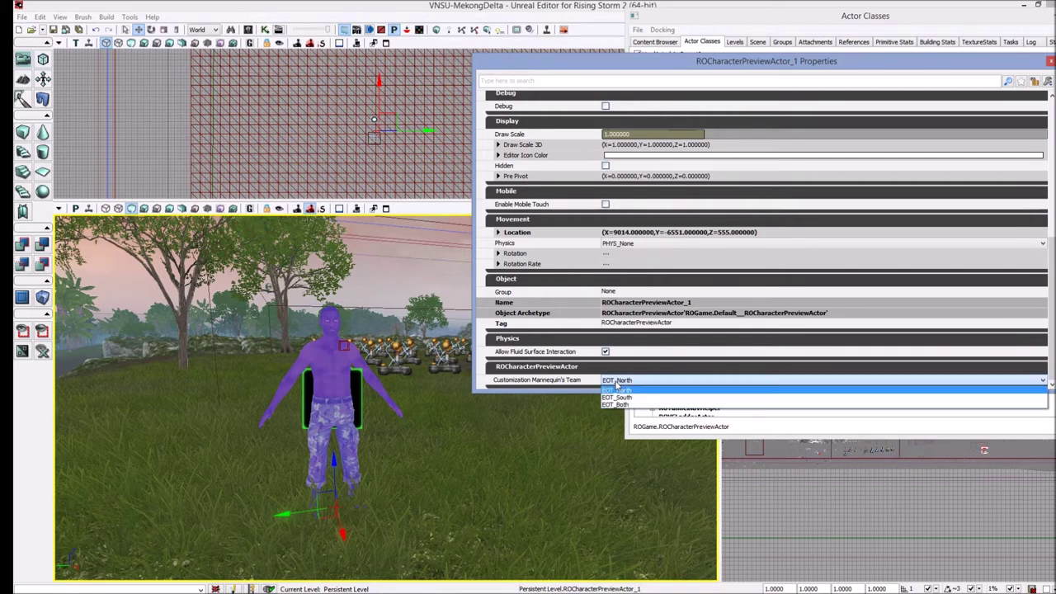
click(617, 390)
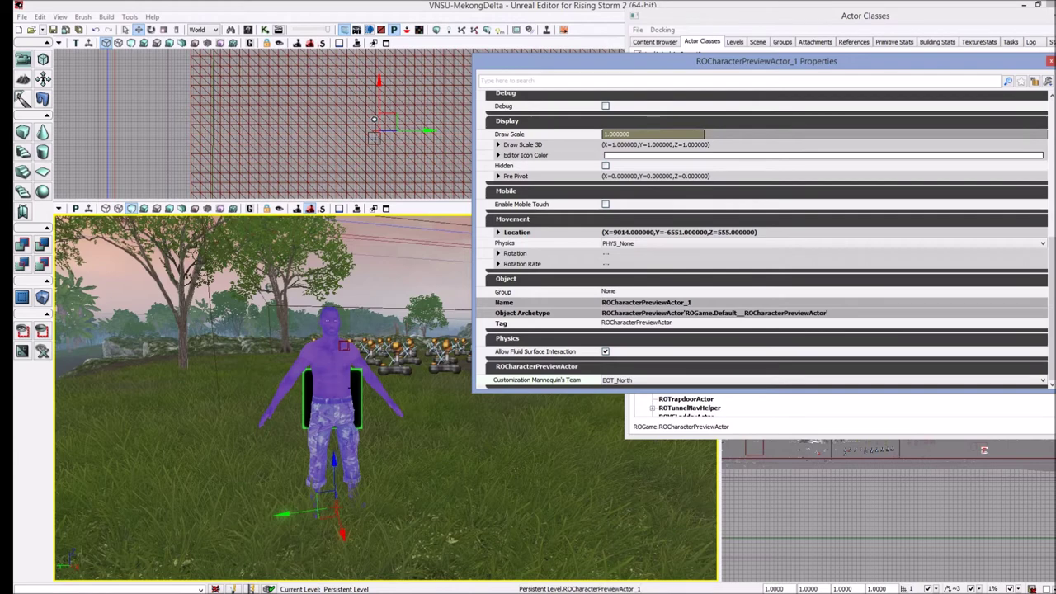
Play the level from the terrain beside the character preview actor and choose the Viet Cong team
right_click(484, 488)
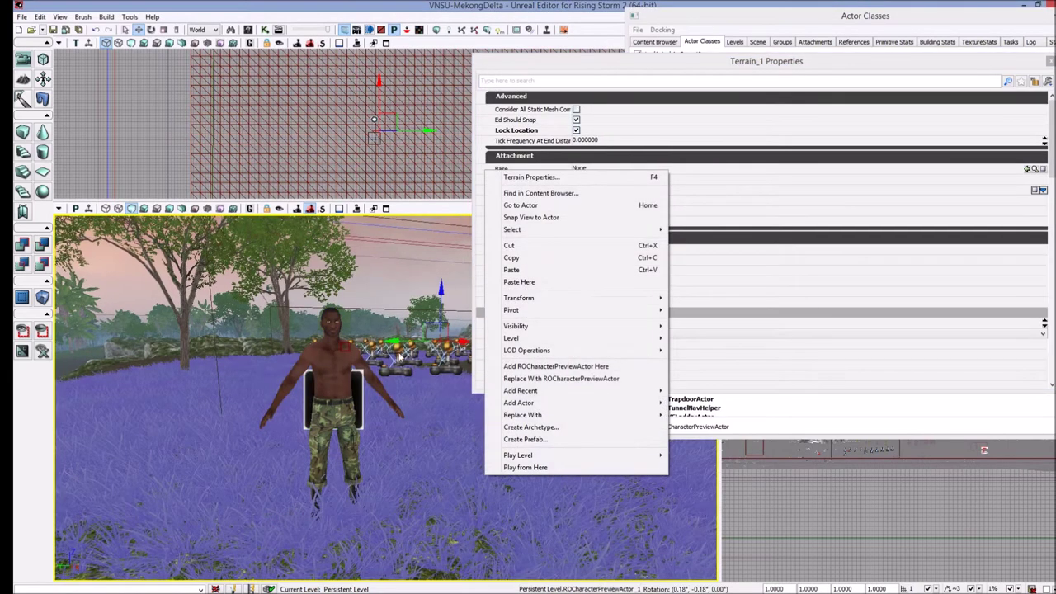
click(533, 467)
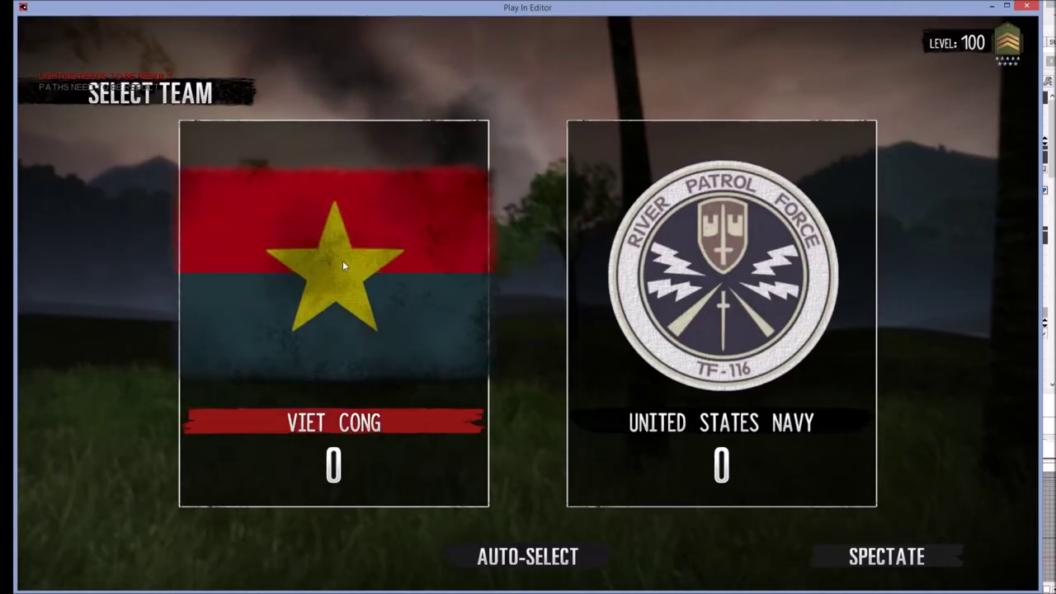
click(342, 260)
click(899, 558)
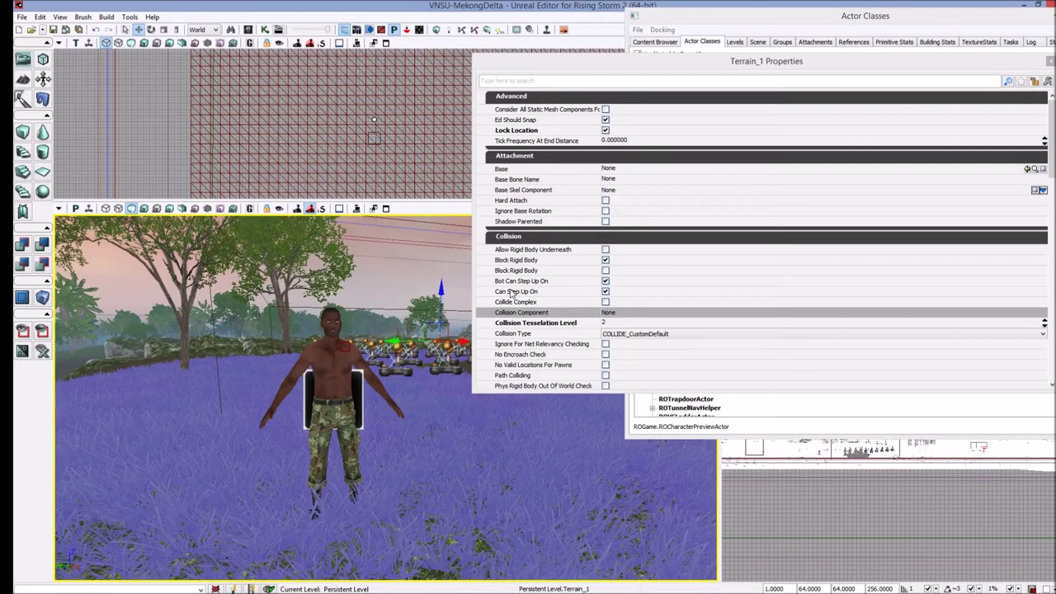
Inspect the trees and sky behind the character preview actor from several angles in the perspective view
right_drag(462, 294, 495, 198)
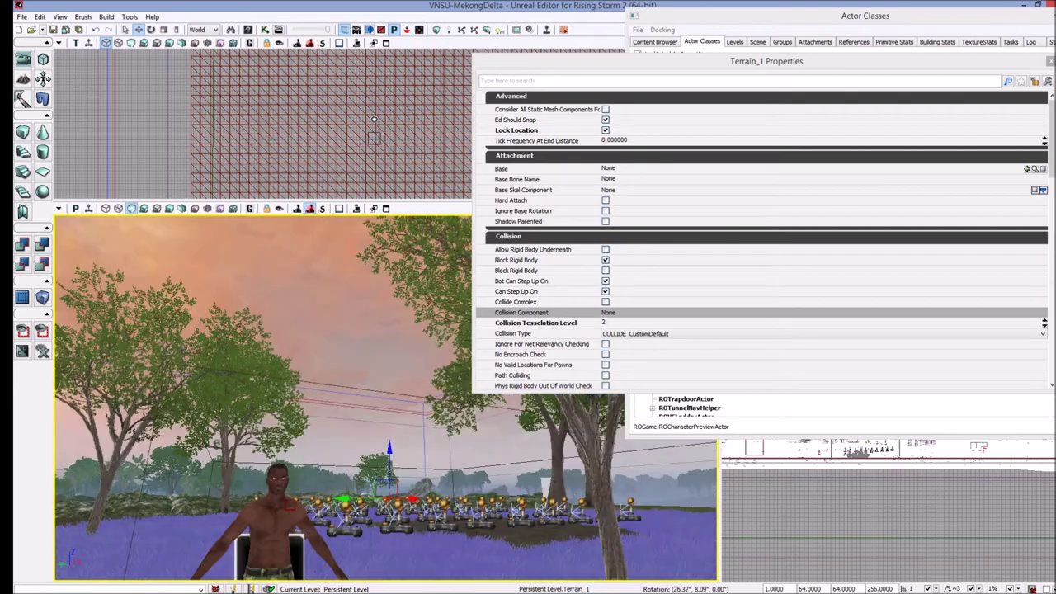
right_drag(495, 247, 452, 346)
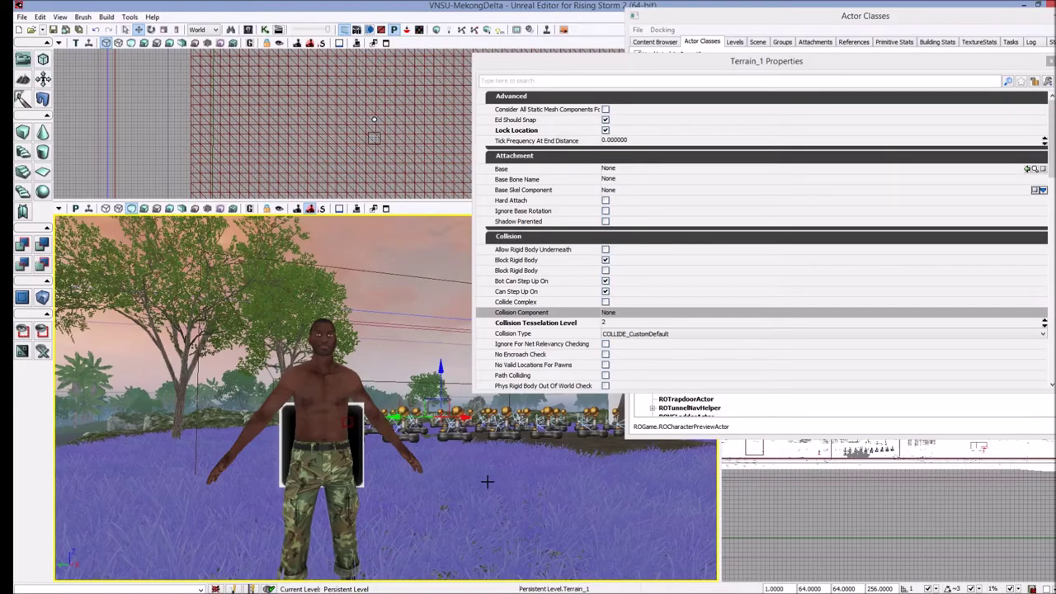
right_drag(487, 482, 545, 512)
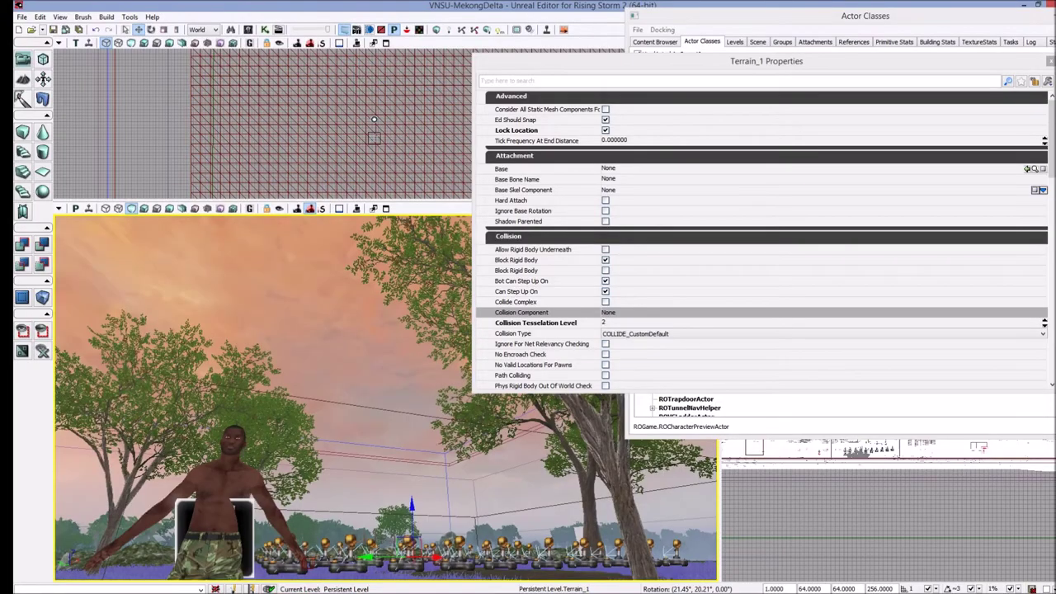
right_drag(387, 397, 386, 474)
key(w)
key(a)
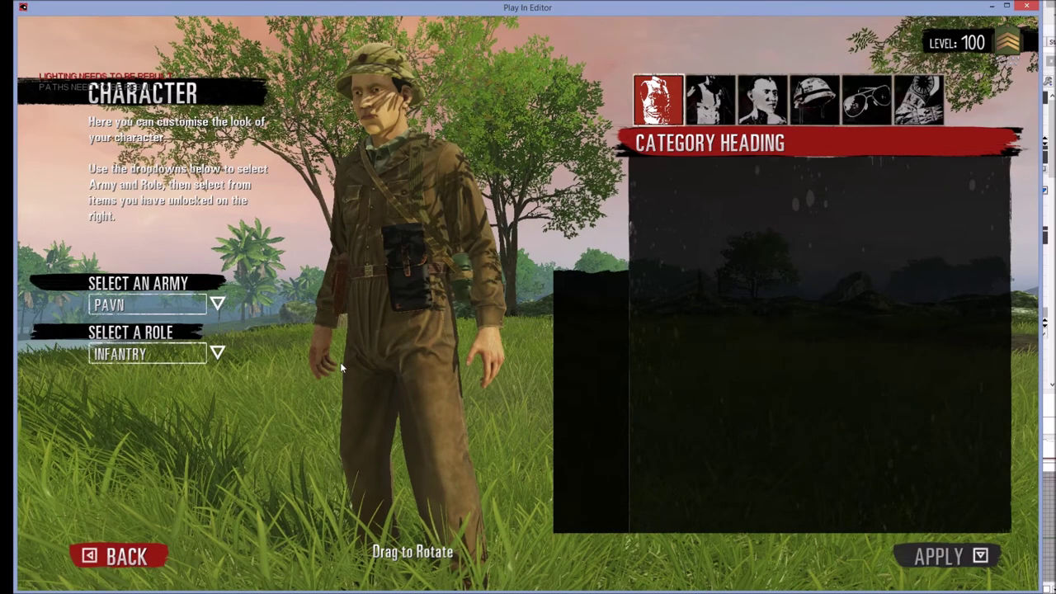
Rotate the PAVN infantry character in the in-game character customisation screen to check it against the level backdrop
drag(340, 367, 430, 382)
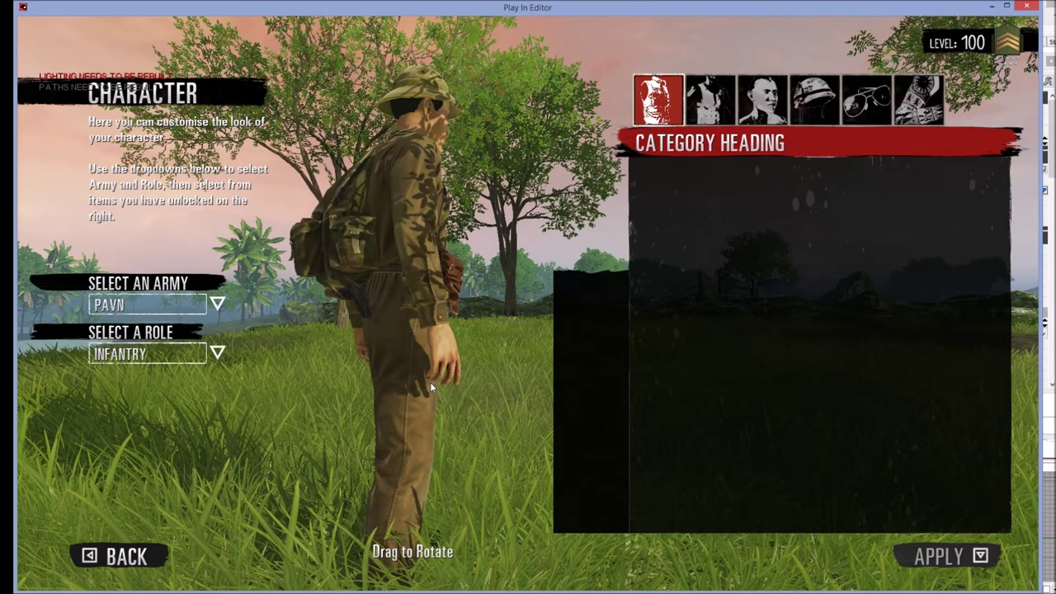
drag(429, 382, 378, 444)
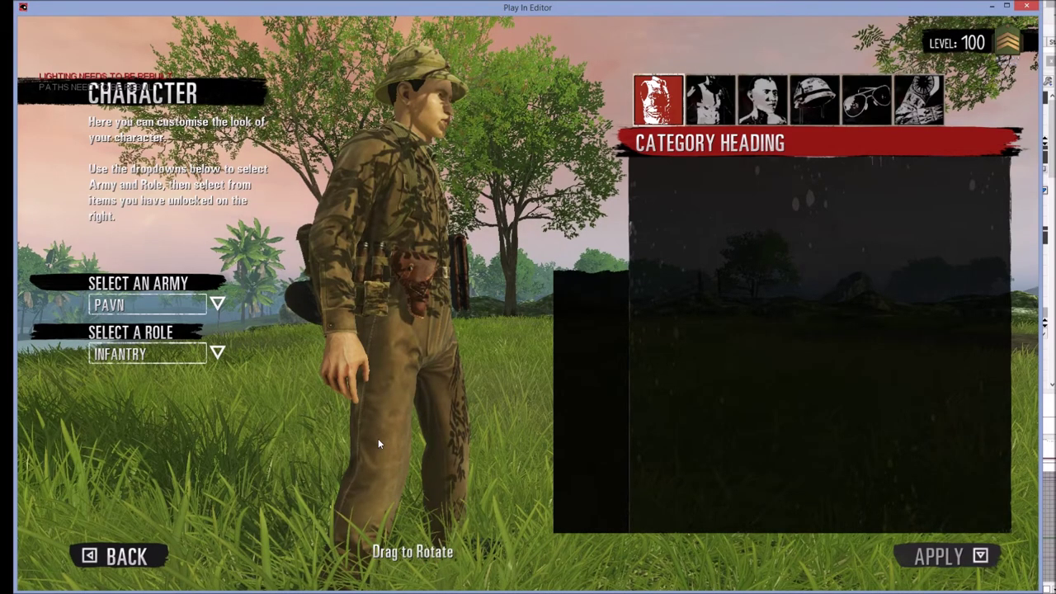
drag(378, 444, 137, 555)
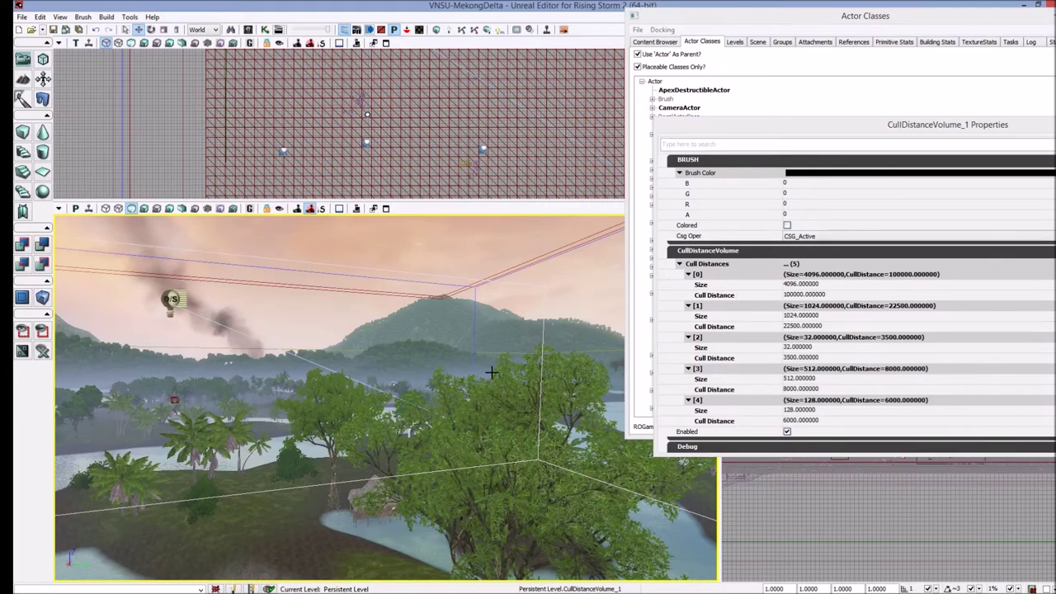
Examine the CullDistanceVolume's cull distance entries and its extent around the terrain in the top view
right_drag(339, 306, 341, 303)
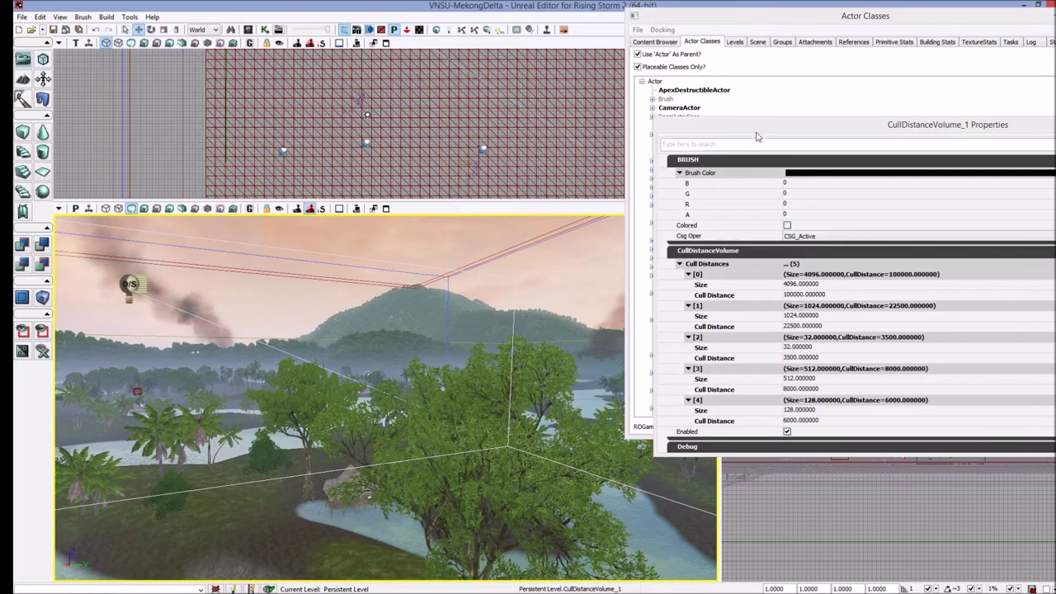
drag(754, 130, 664, 125)
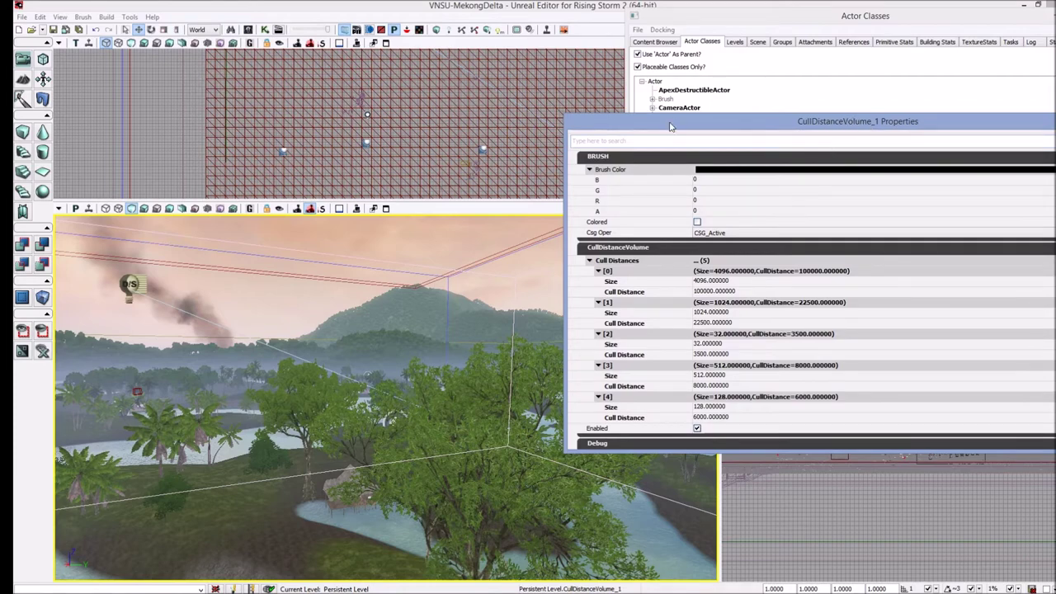
drag(404, 157, 332, 160)
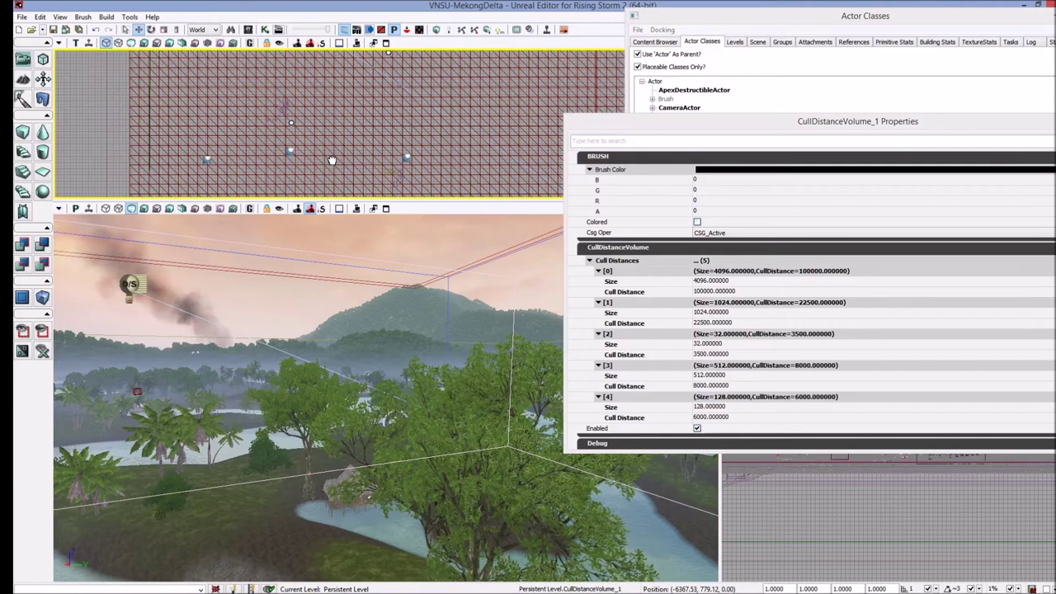
scroll(322, 166, down, 10)
key(w)
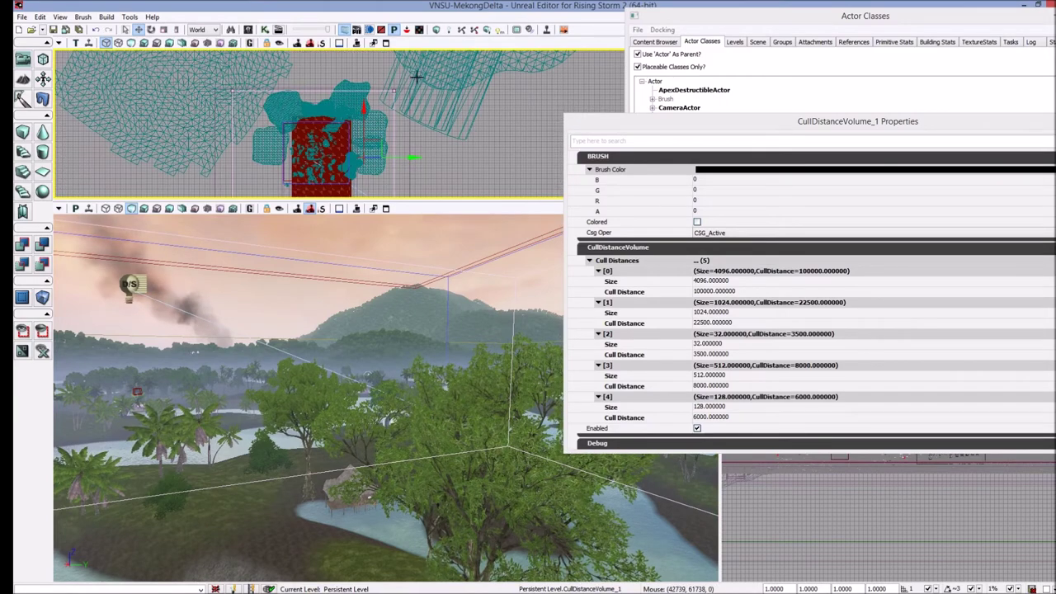
Review the CullDistanceVolume's Size and Cull Distance pairs alongside the volume's outline in the top view
drag(401, 188, 288, 80)
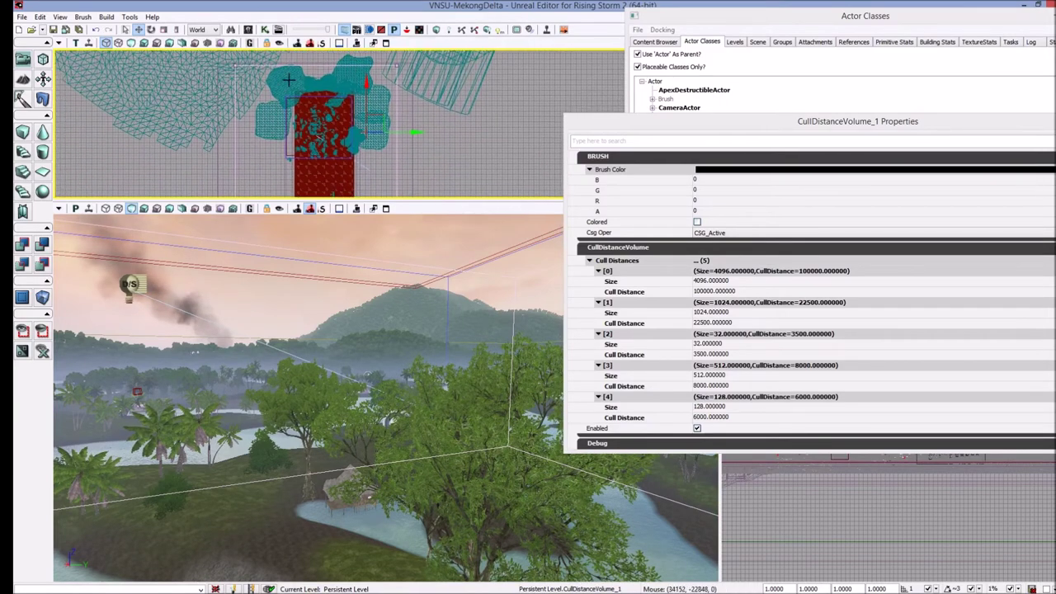
drag(774, 121, 710, 104)
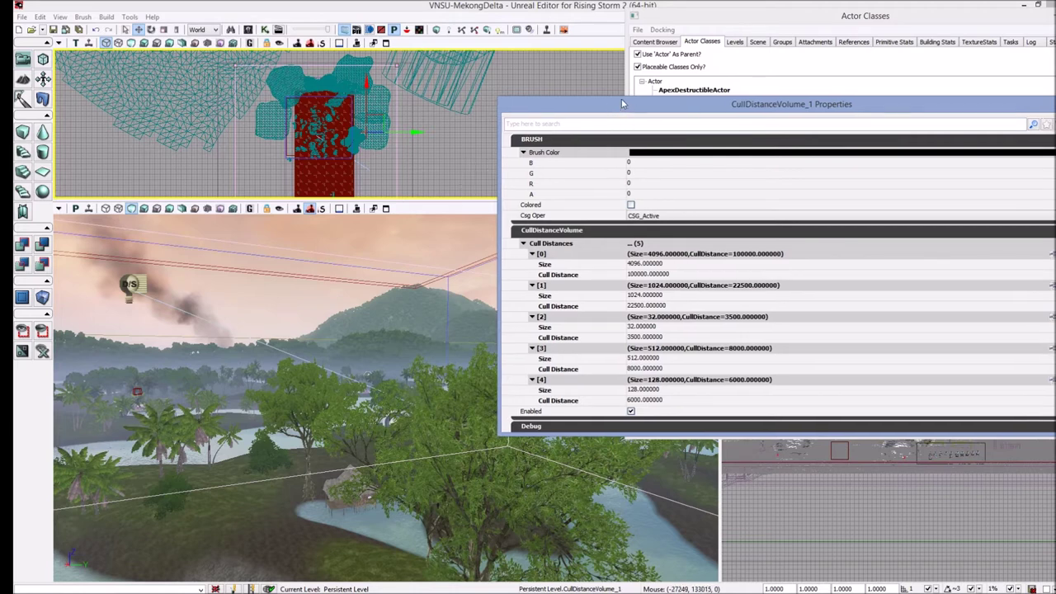
drag(630, 104, 613, 67)
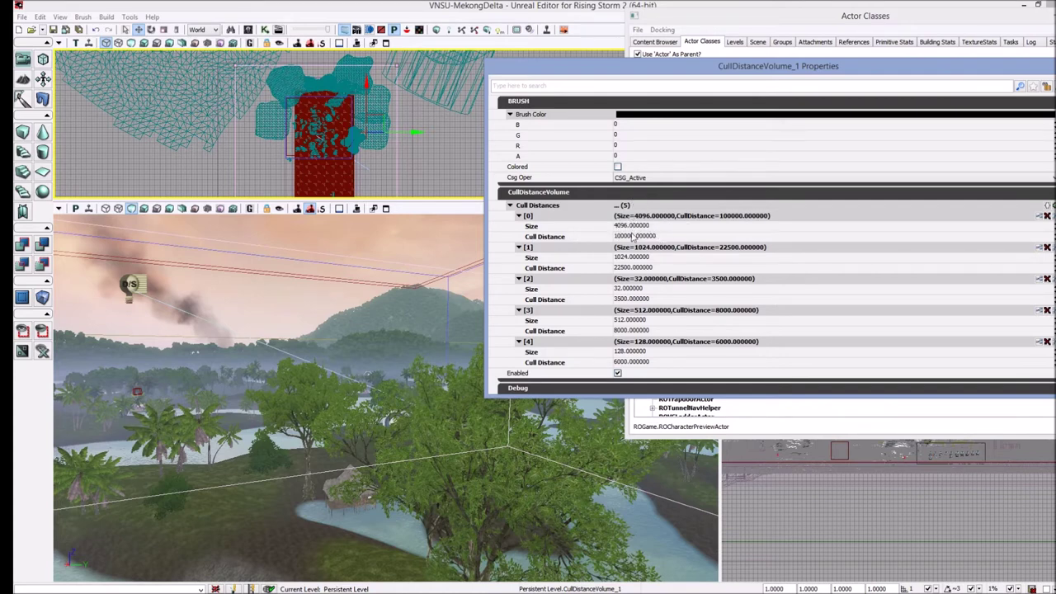
scroll(590, 301, down, 1)
scroll(561, 301, up, 1)
scroll(536, 272, down, 1)
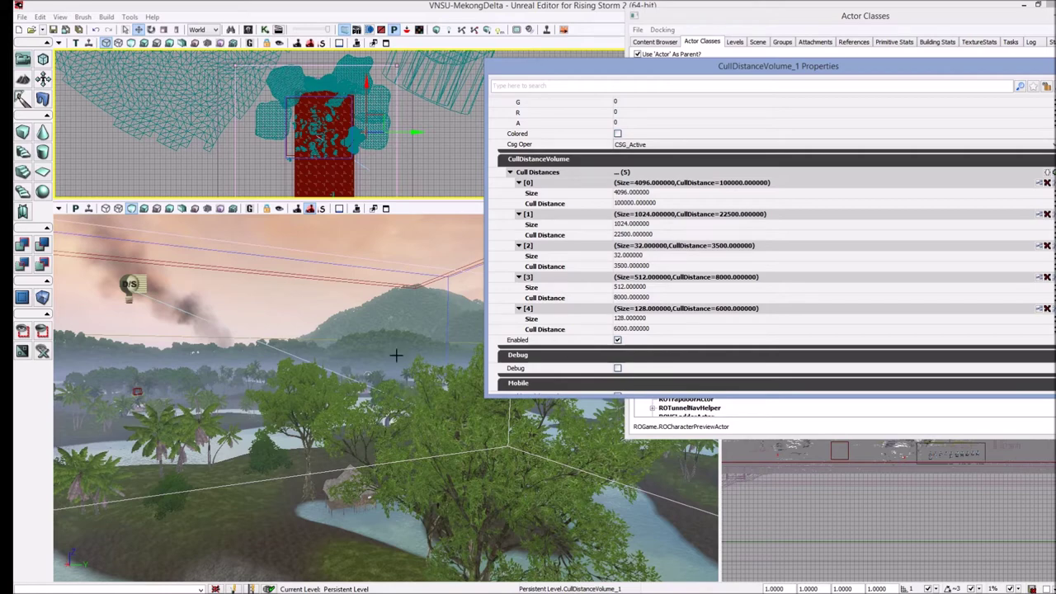
Select the distant hill, a riverside static mesh, the smoke-side backdrop and the sky dome in turn to compare their Draw Scale values
click(409, 315)
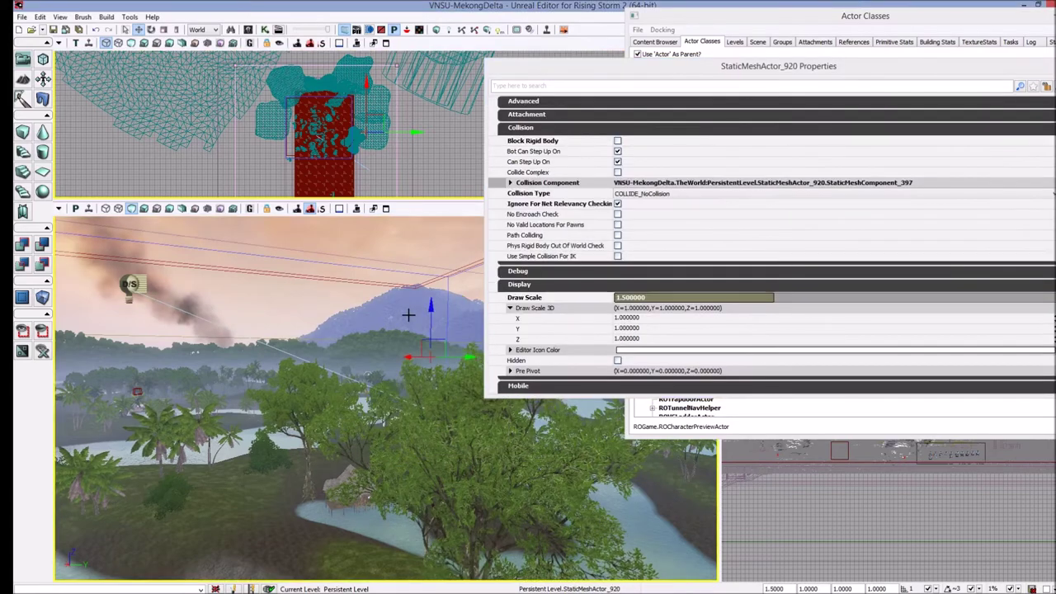
click(186, 382)
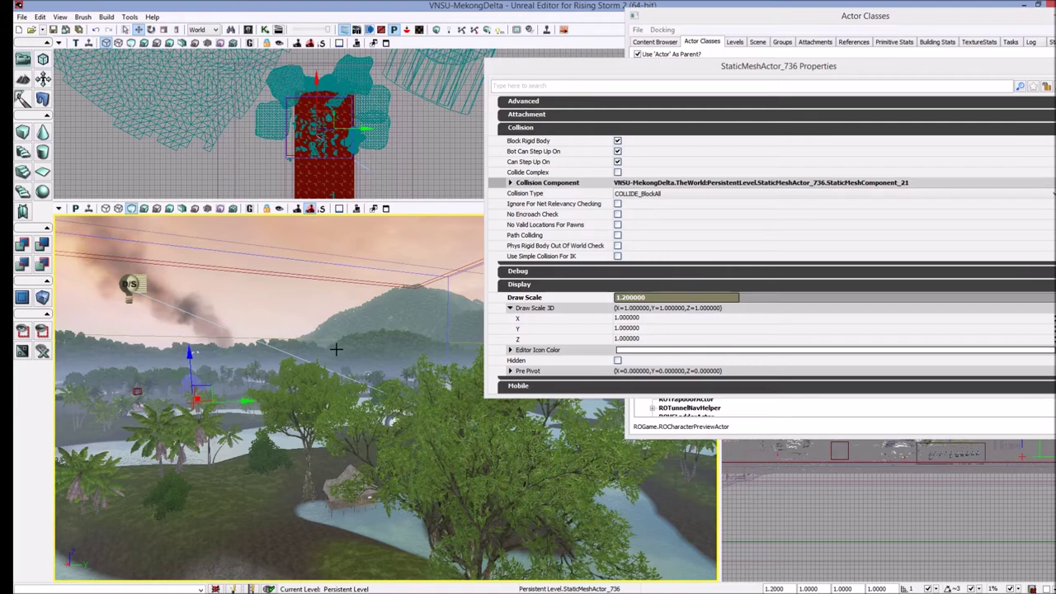
mouse_move(395, 320)
right_down()
mouse_move(248, 340)
mouse_move(395, 319)
right_up()
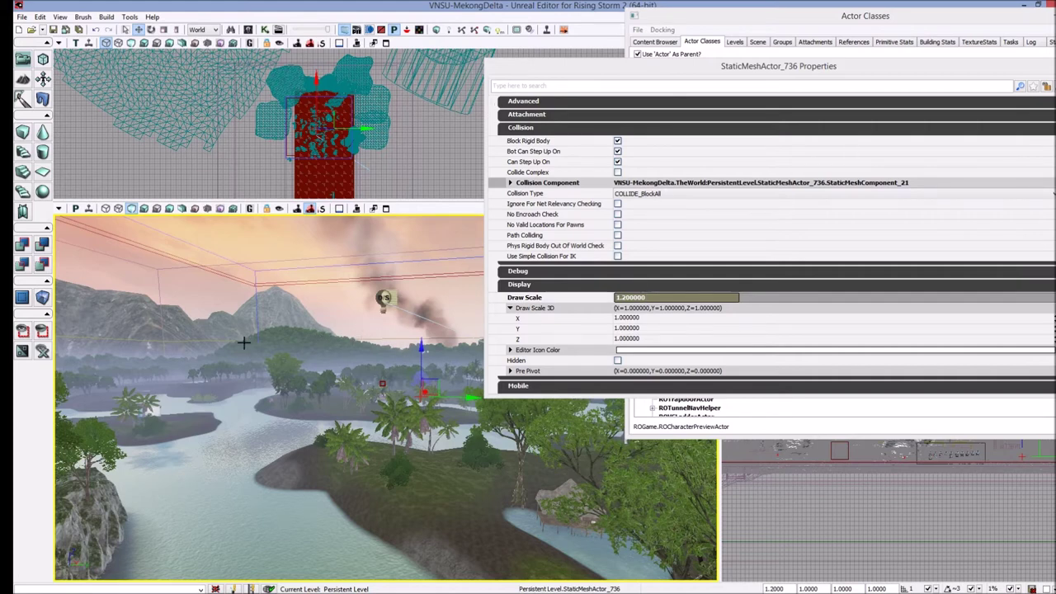
click(283, 259)
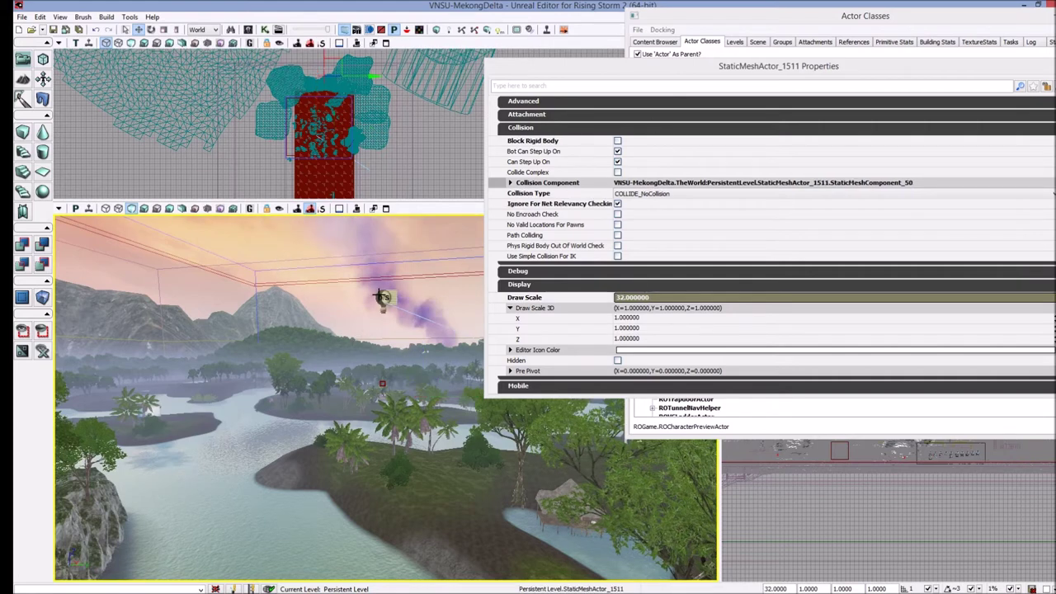
right_drag(353, 314, 394, 265)
click(405, 267)
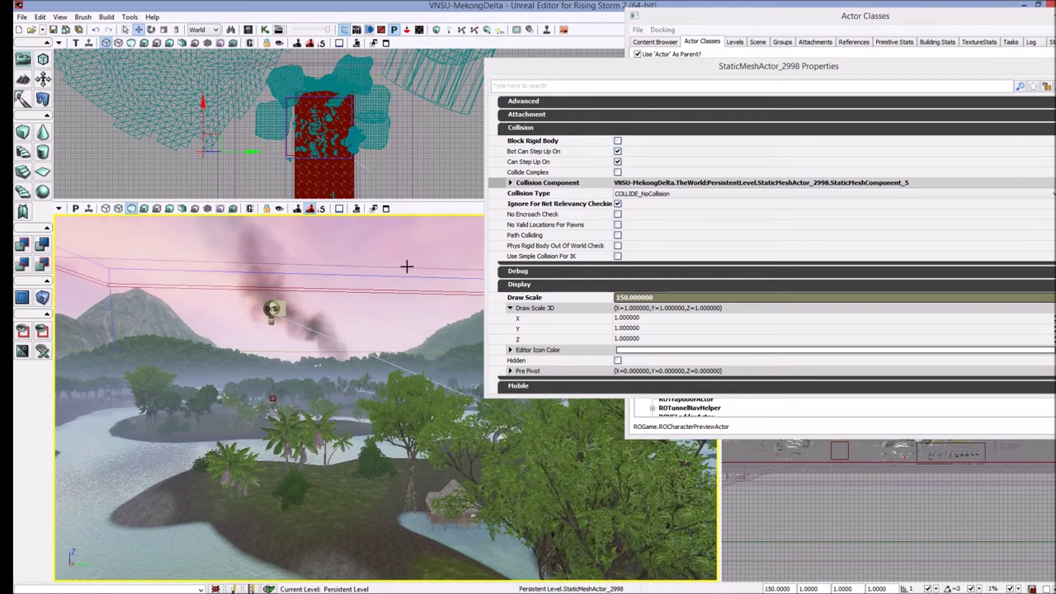
mouse_move(435, 316)
right_down()
mouse_move(460, 325)
mouse_move(505, 315)
right_up()
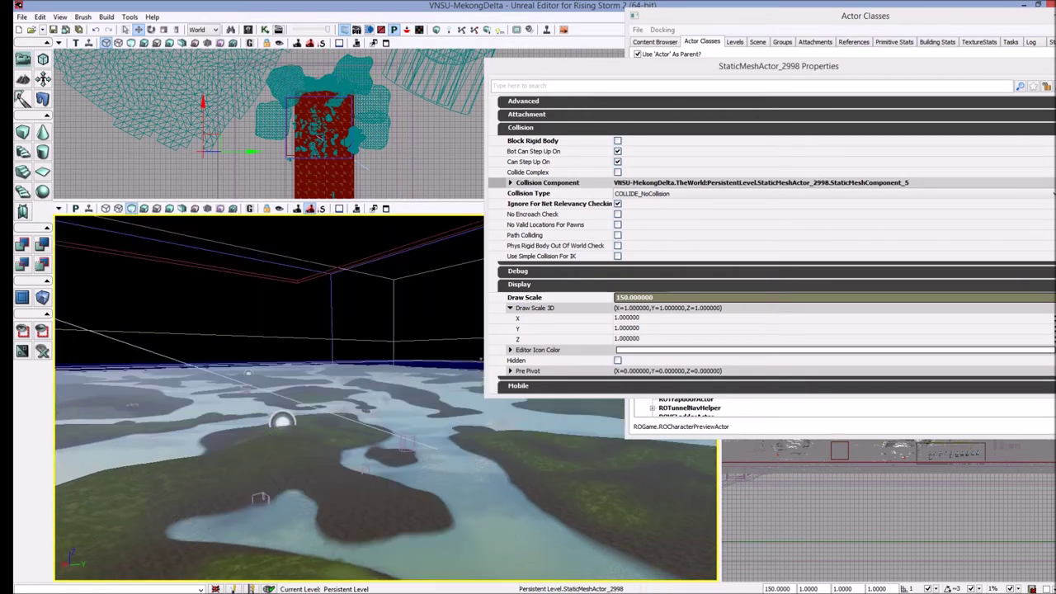
click(283, 424)
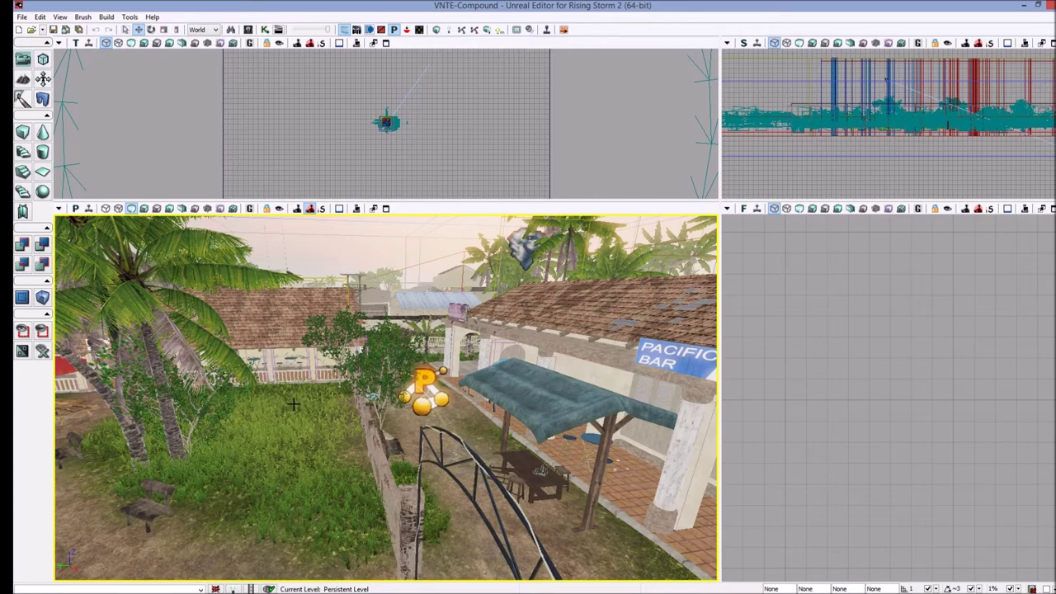
Inspect the VNTE-Compound level around the Pacific Bar and select the existing Pylon above the garden wall
right_drag(313, 409, 285, 410)
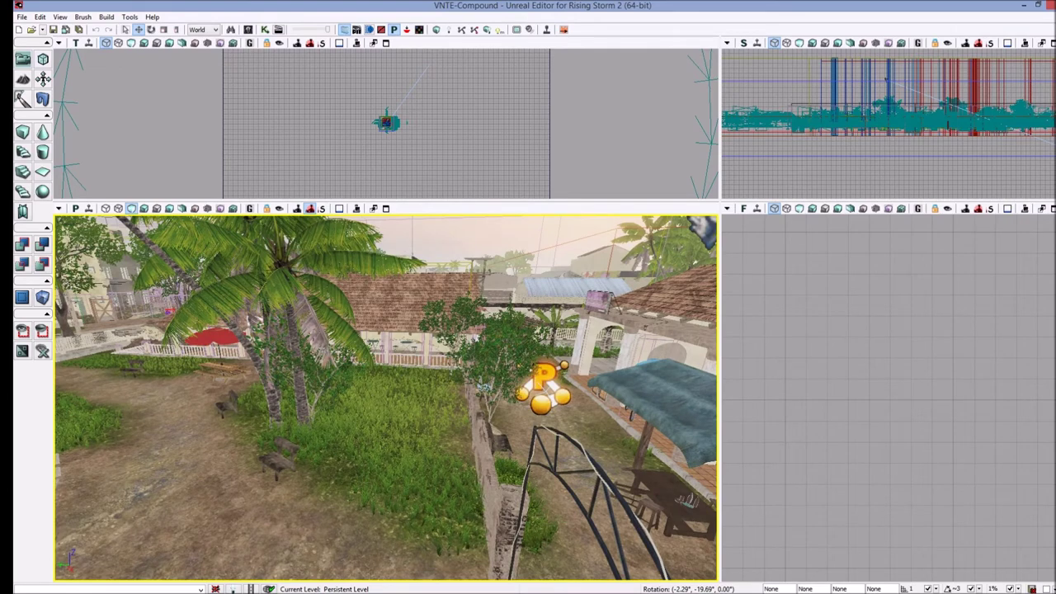
right_drag(285, 410, 297, 425)
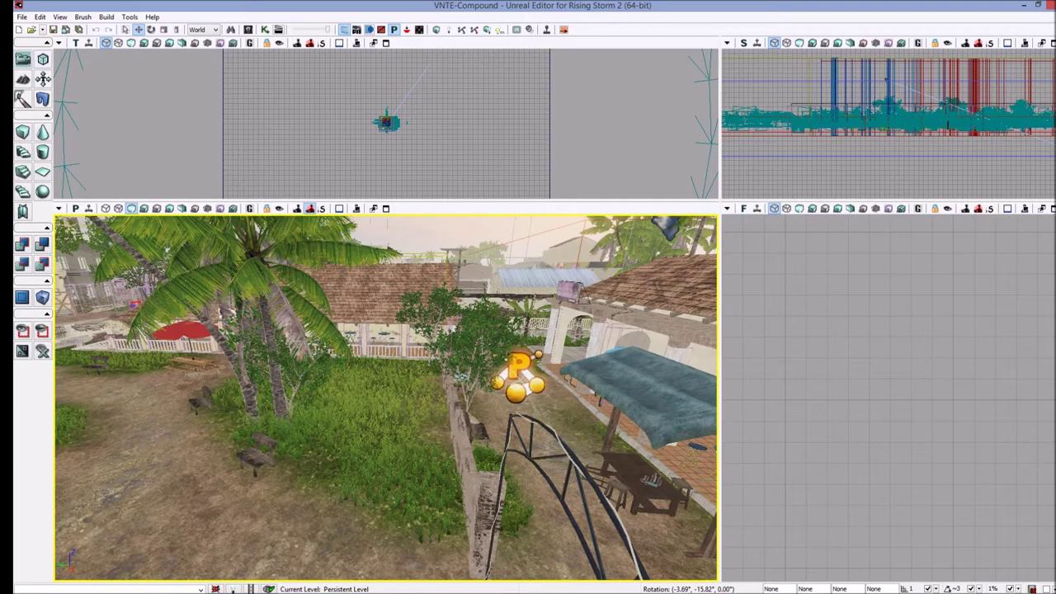
right_drag(297, 425, 297, 423)
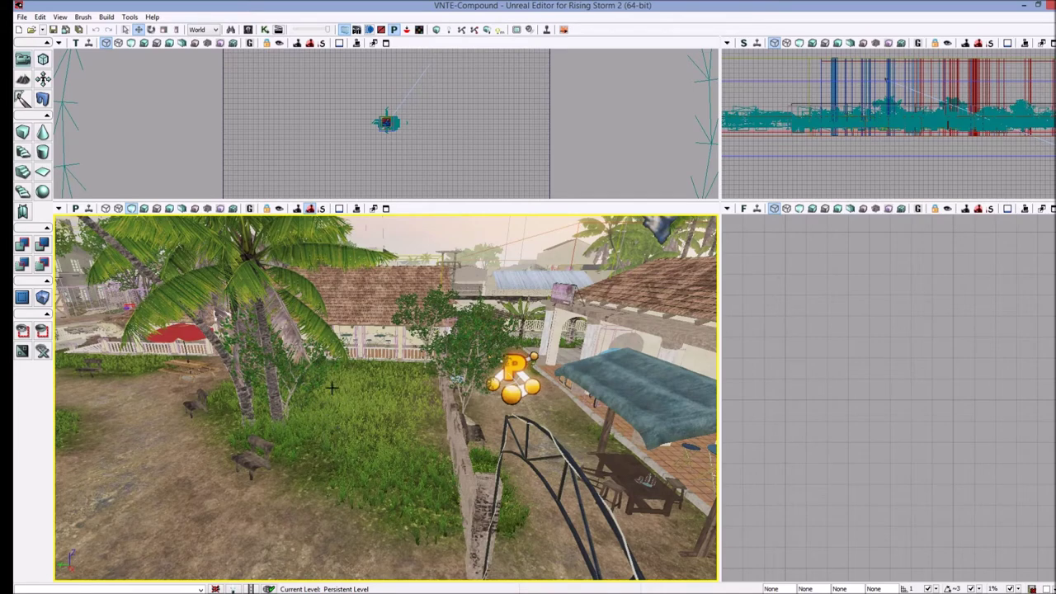
right_drag(411, 362, 462, 390)
click(448, 366)
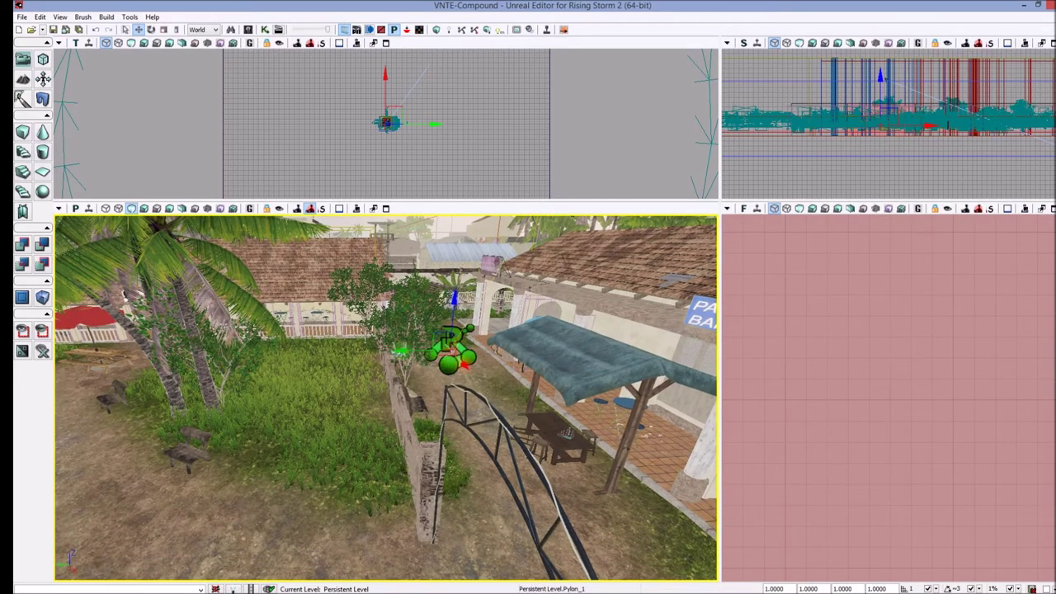
right_drag(453, 369, 427, 345)
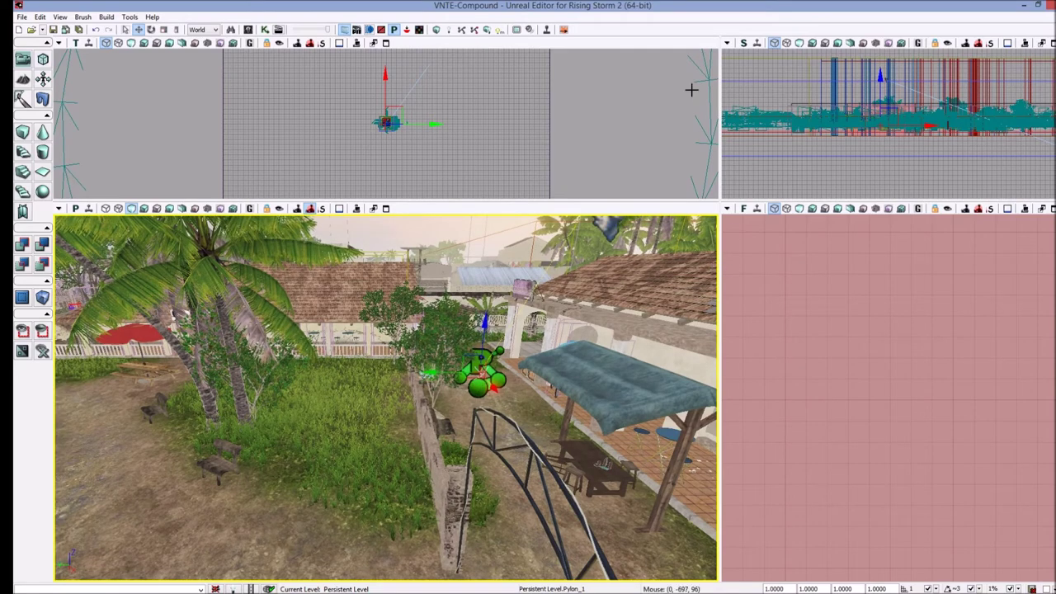
Add a Pylon from the NavigationPoint actor classes on the ground beside the palm trees and raise it above the terrain
click(249, 30)
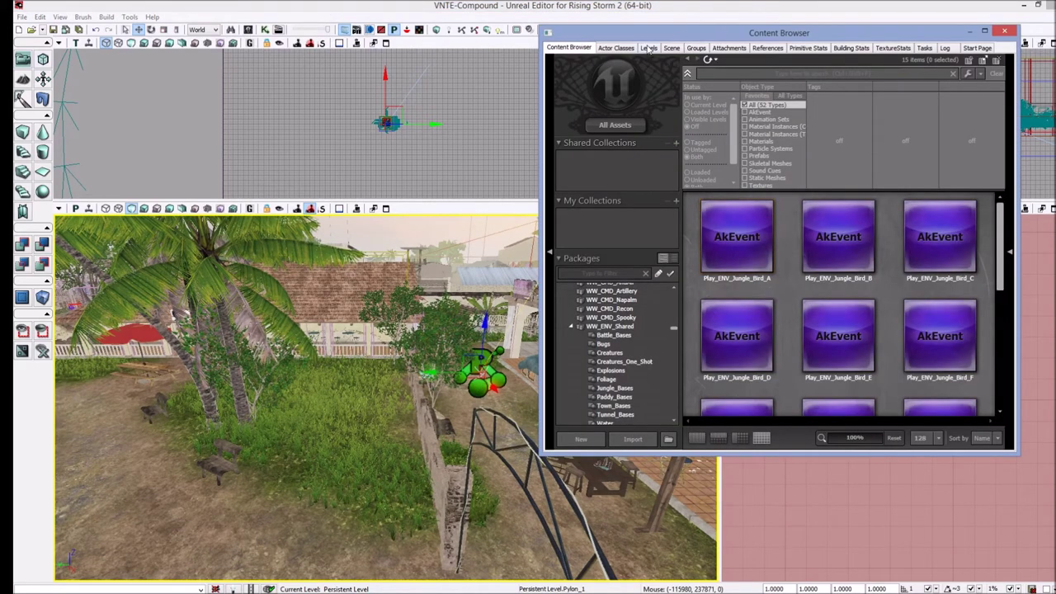
click(615, 48)
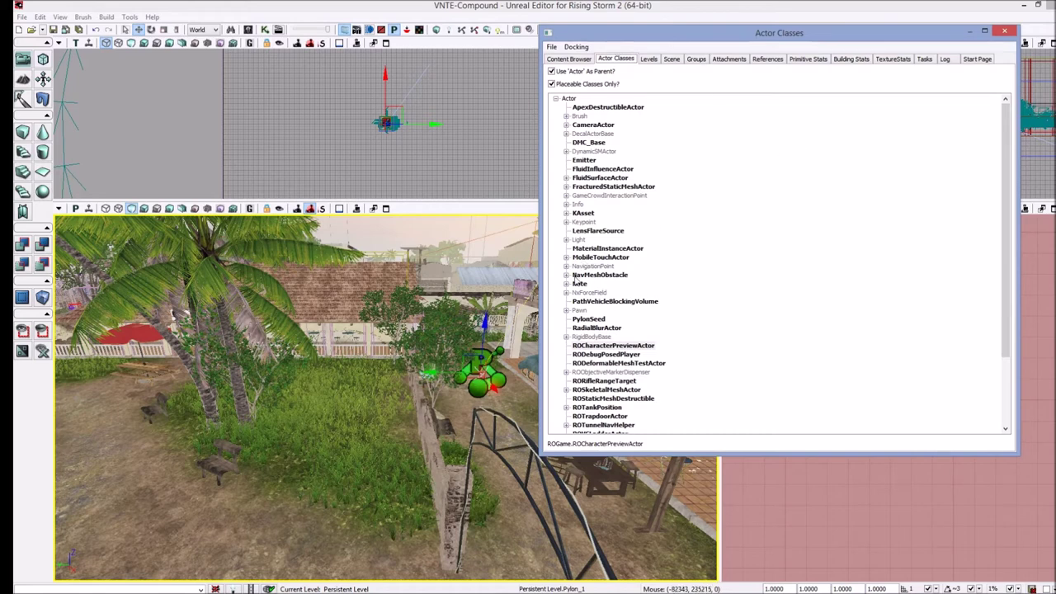
click(566, 266)
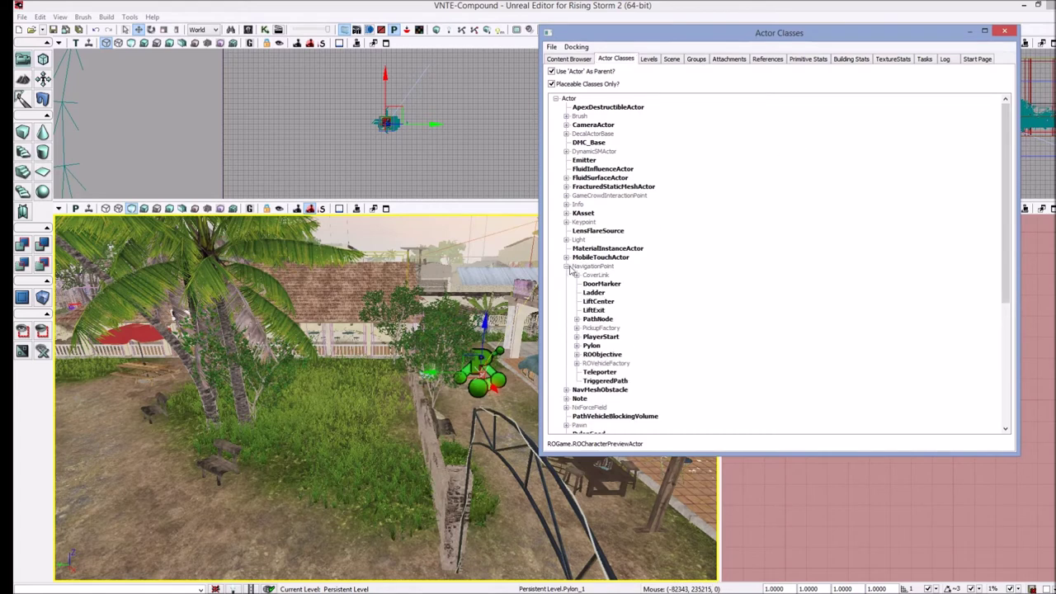
click(591, 346)
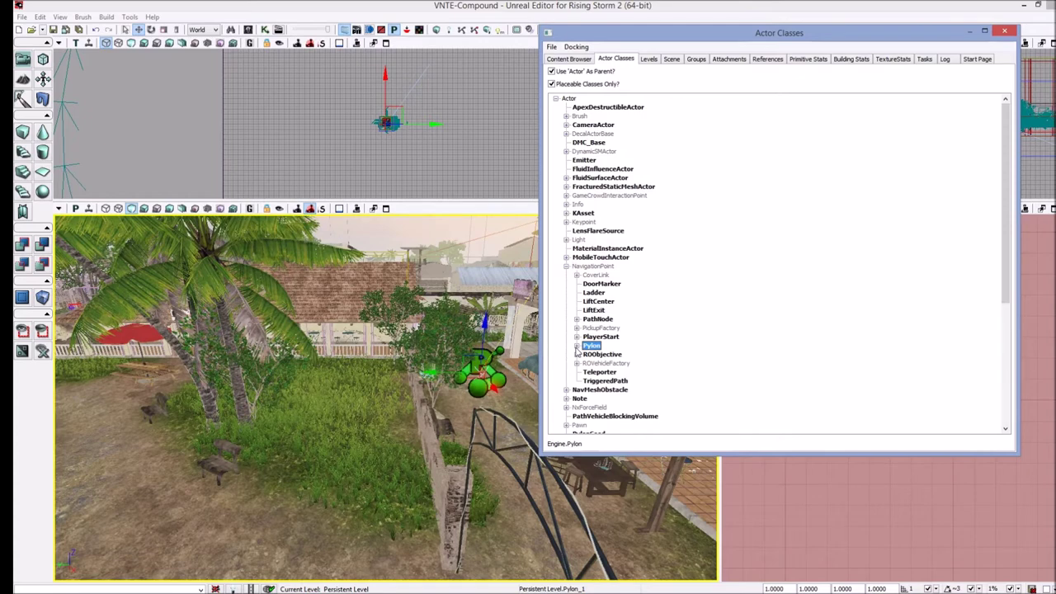
right_click(262, 542)
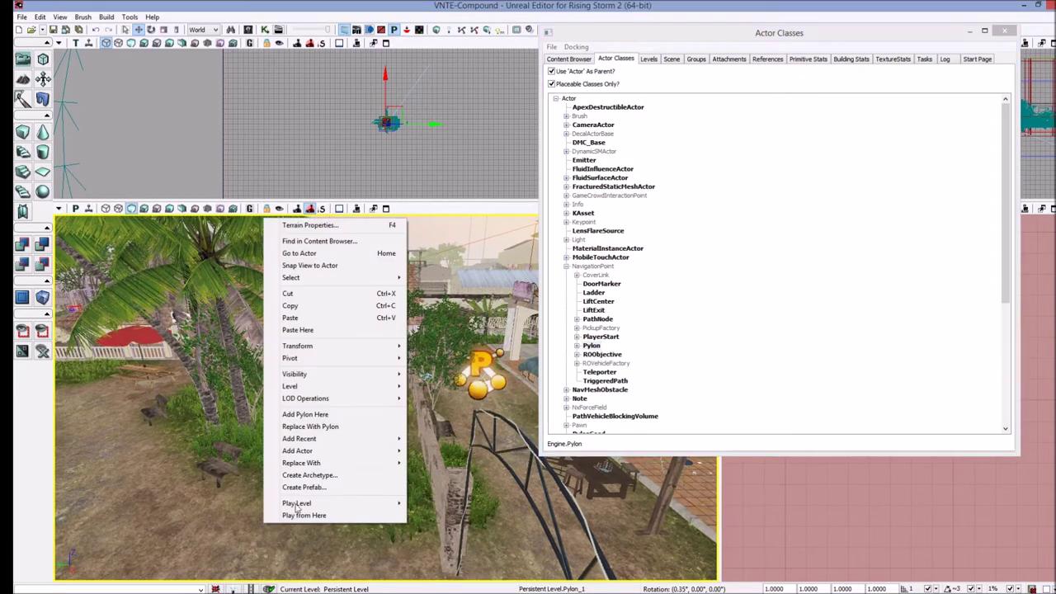
click(343, 416)
drag(247, 456, 243, 424)
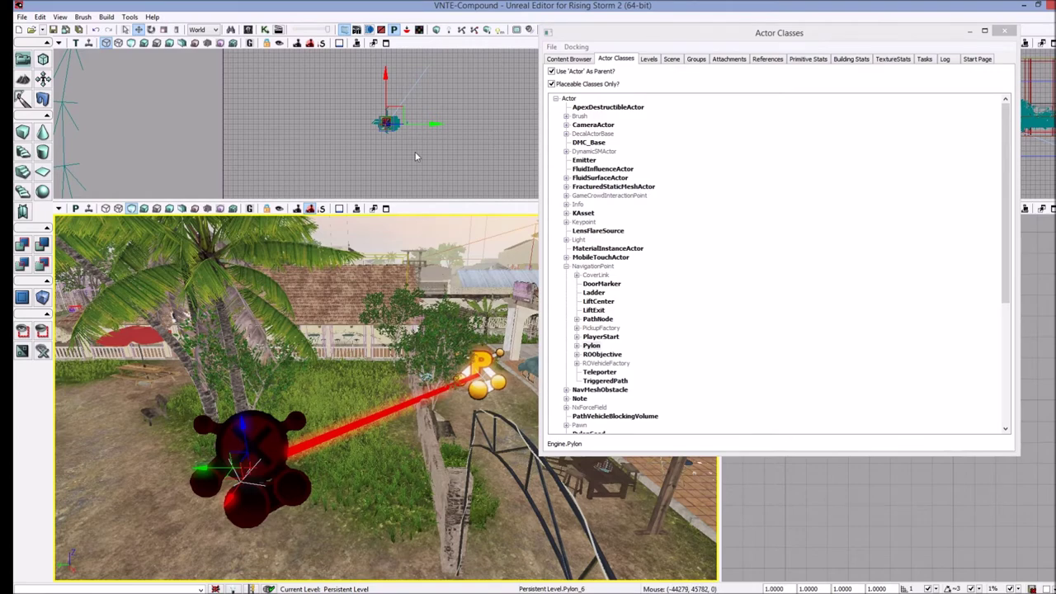
Delete the extra Pylon beside the palm trees
drag(404, 151, 407, 169)
right_drag(385, 396, 313, 413)
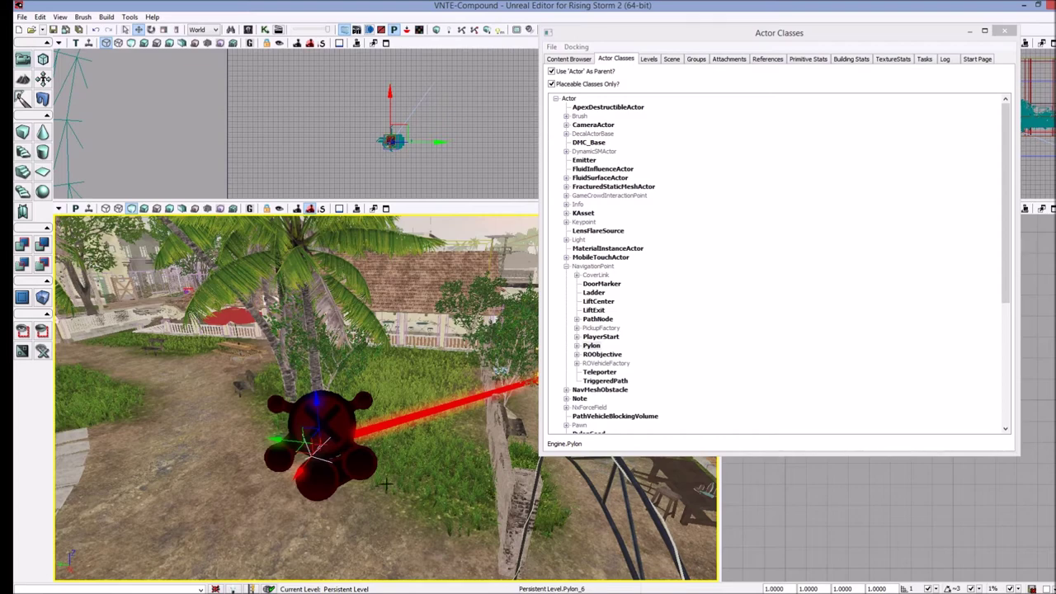
key(Delete)
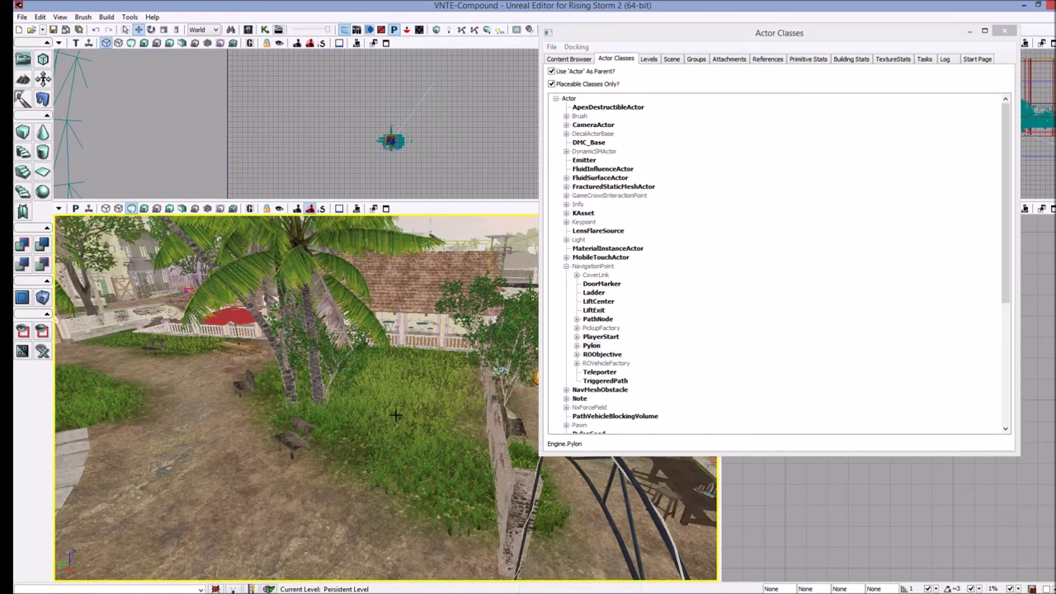
Examine the compound level's tree-lined street and the area around the armoured carrier and lattice tower in the perspective view
right_drag(401, 410, 393, 412)
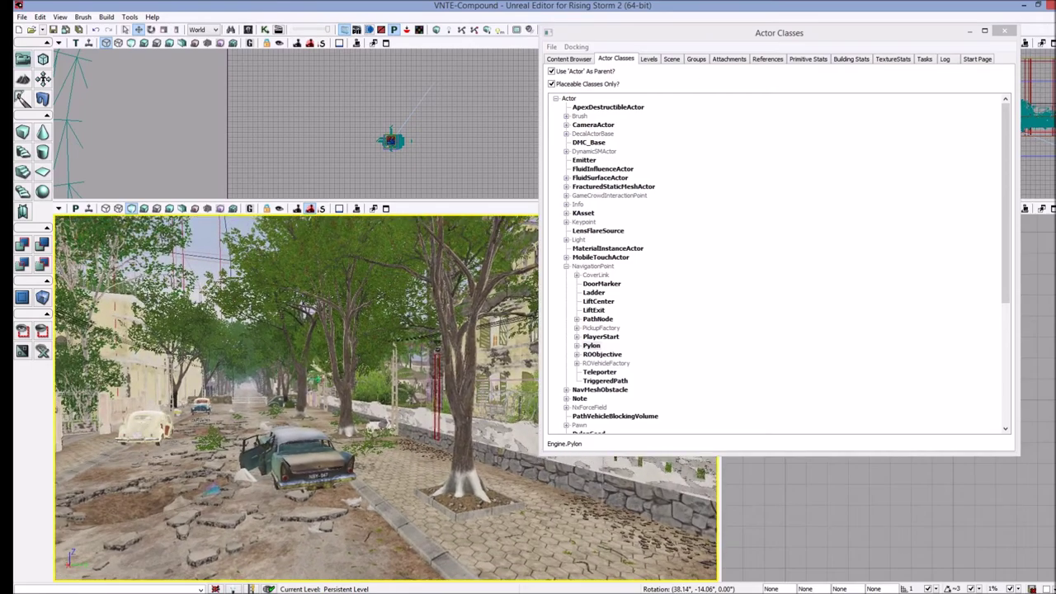
right_drag(386, 398, 206, 383)
right_drag(342, 405, 337, 380)
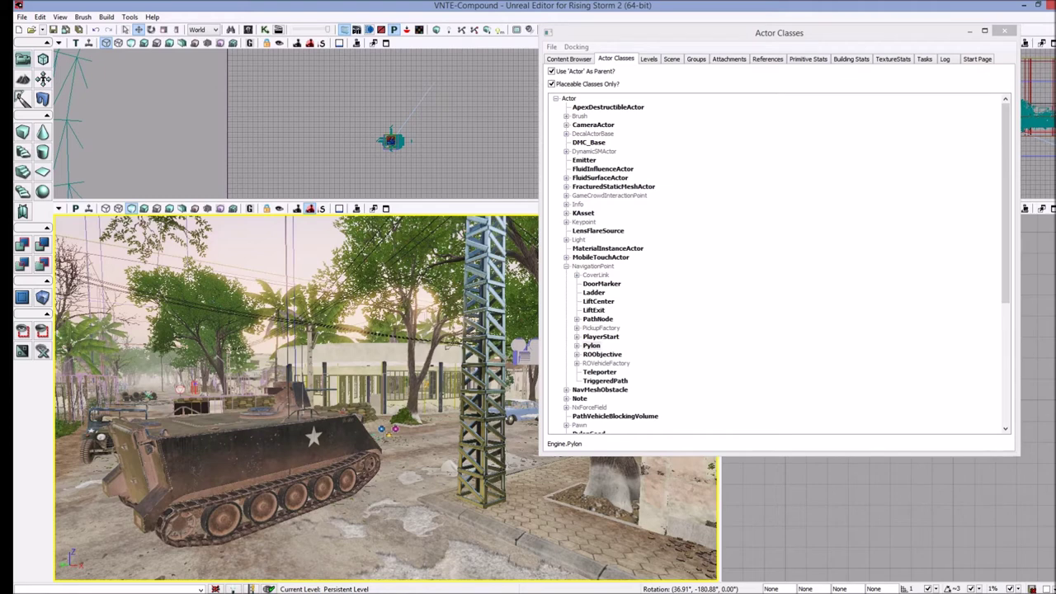
right_drag(337, 379, 338, 376)
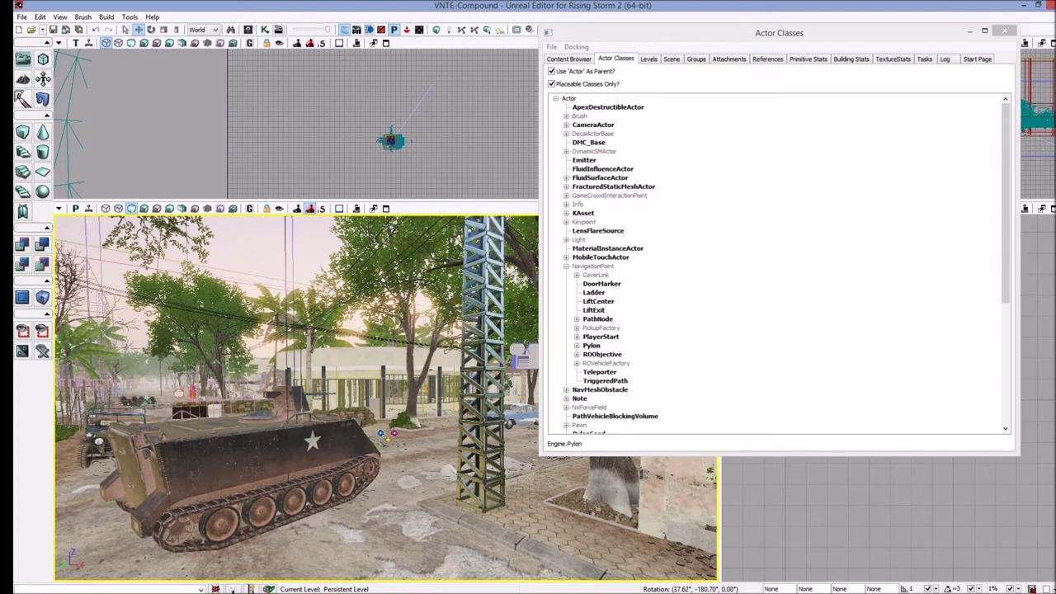
right_drag(338, 376, 349, 378)
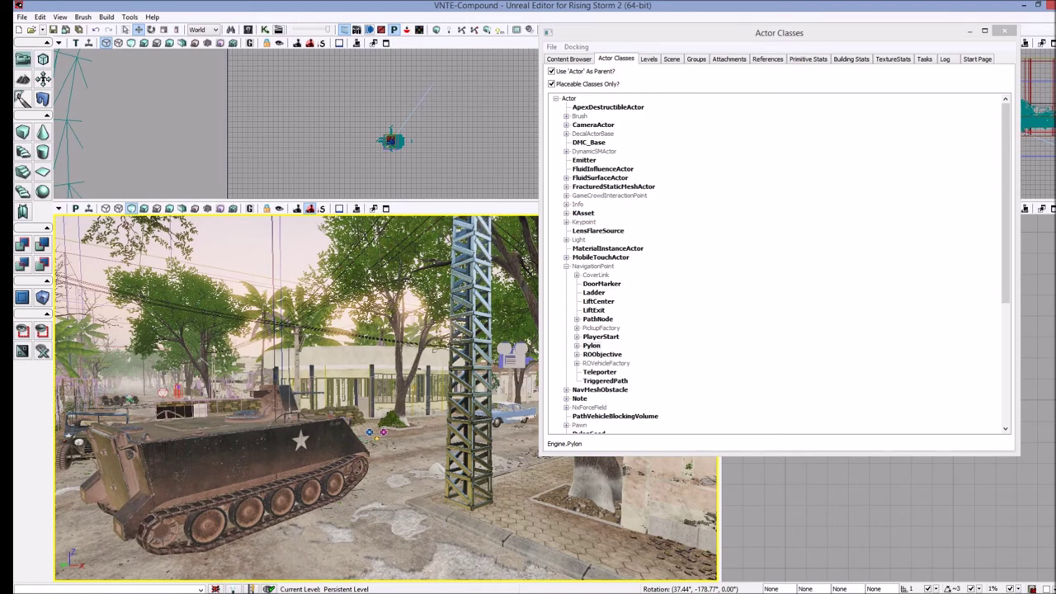
right_drag(349, 378, 341, 491)
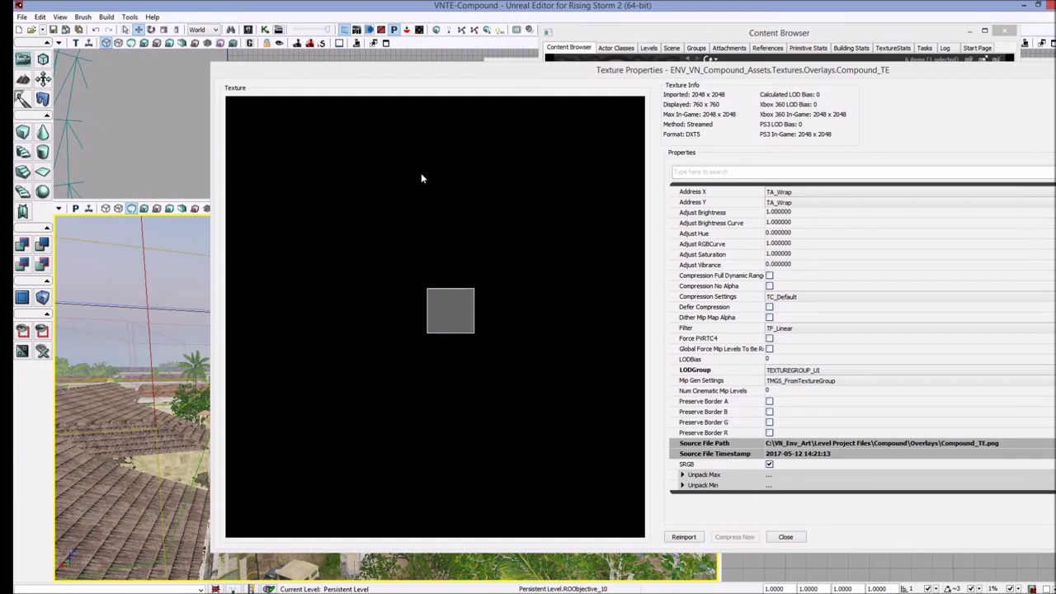
Review the Compound_TE overlay texture, then filter the World Properties by "text" to find the Overhead Map Texture
drag(405, 75, 489, 72)
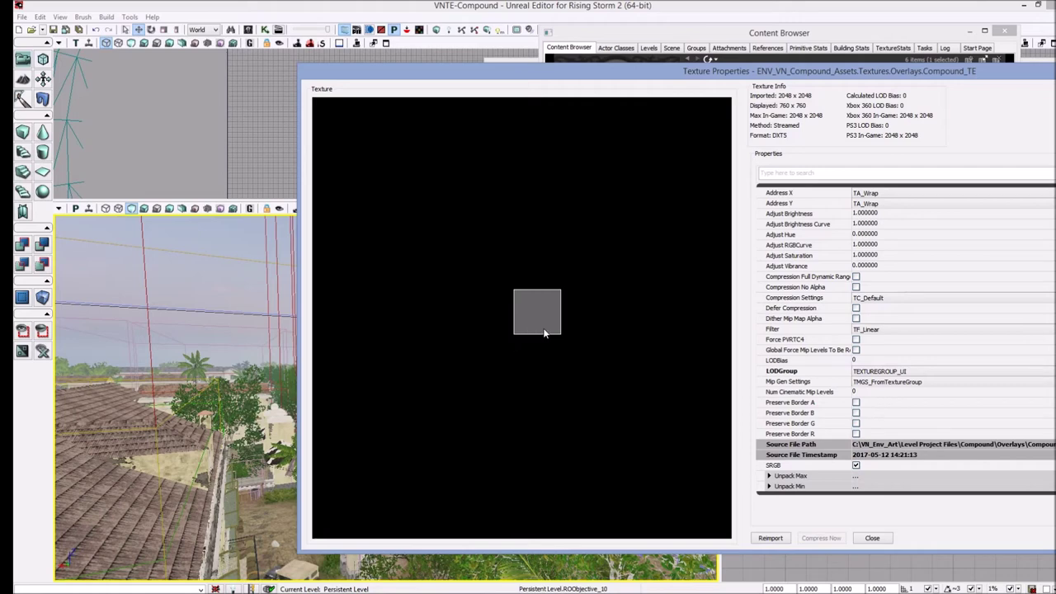
click(61, 17)
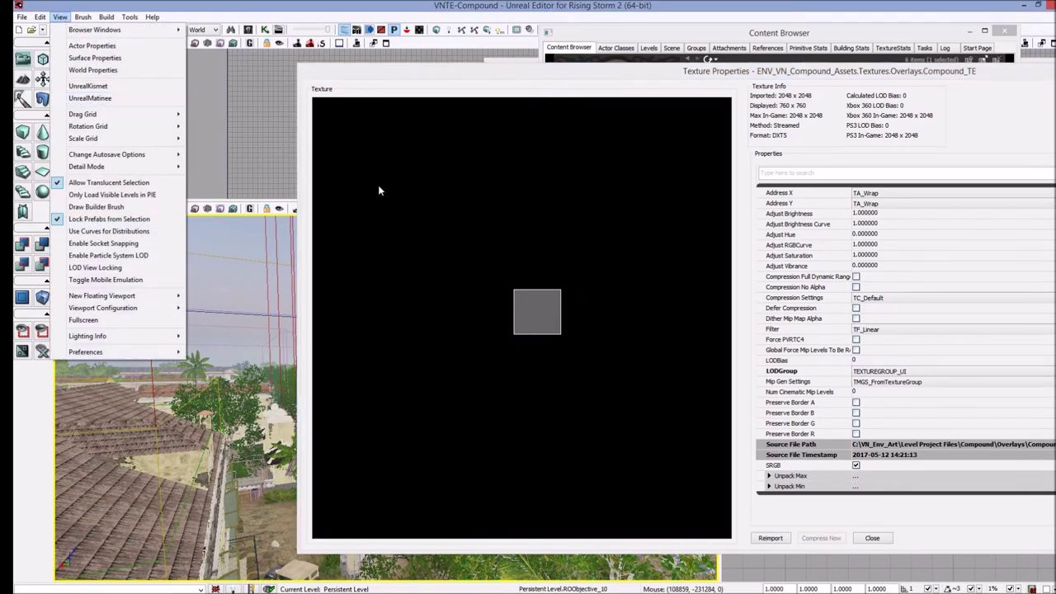
click(150, 77)
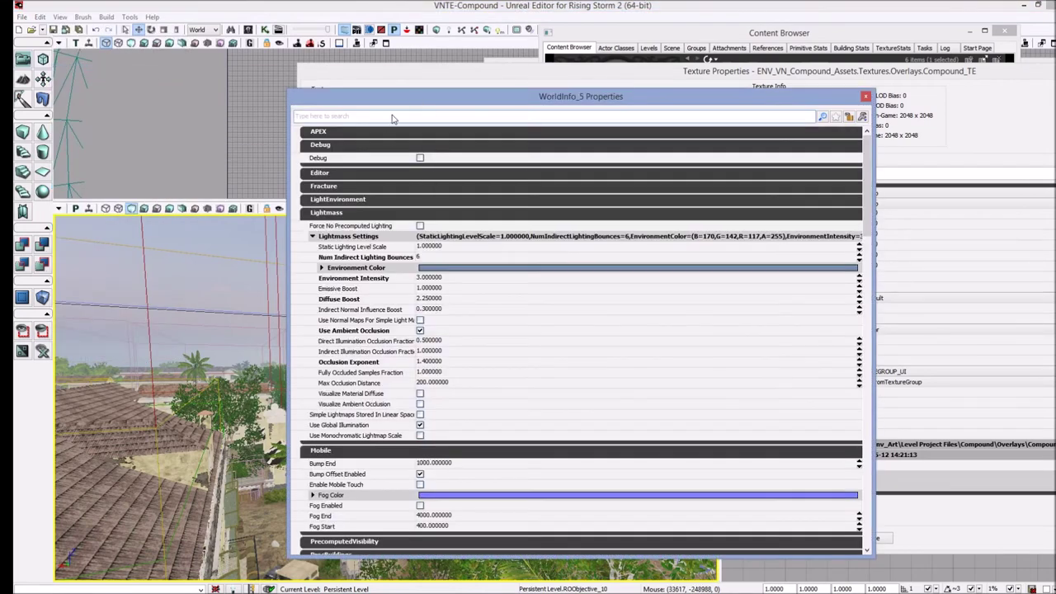
text(text)
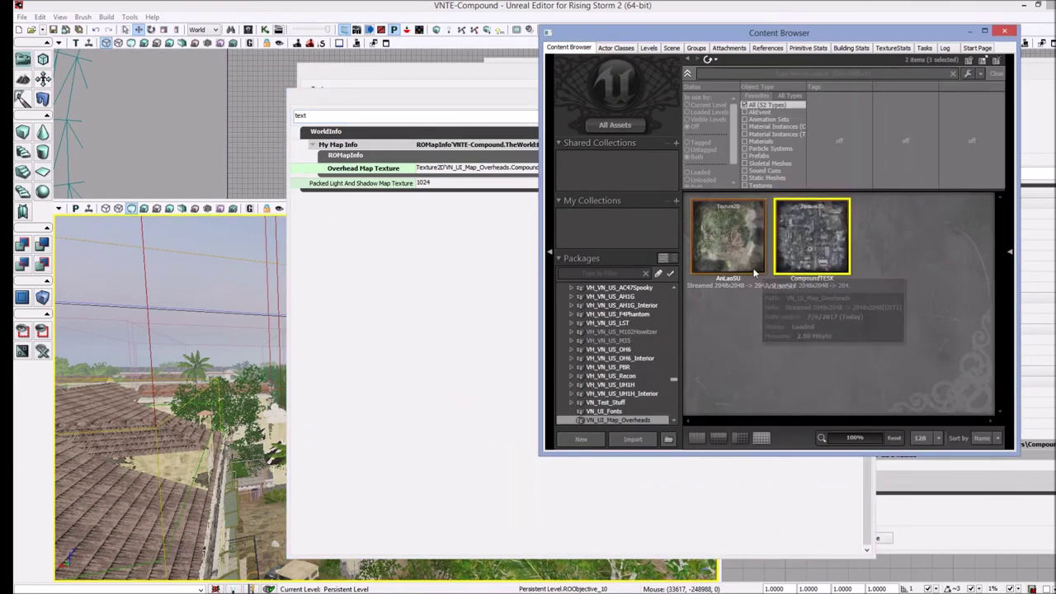
Open the CompoundTESK texture's properties and set its LODGroup to TEXTUREGROUP_UI
double_click(811, 241)
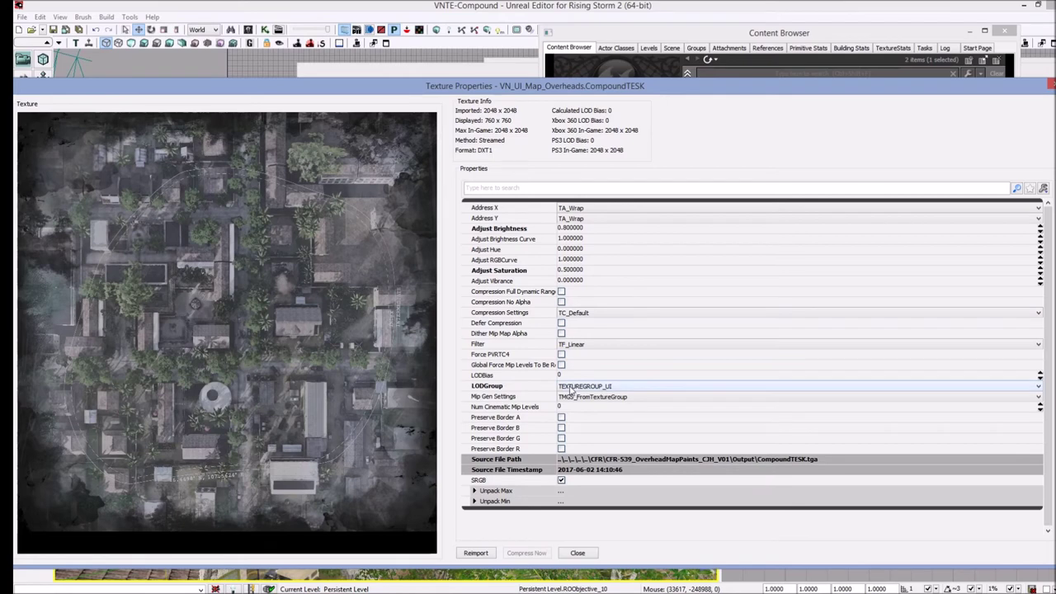
click(570, 388)
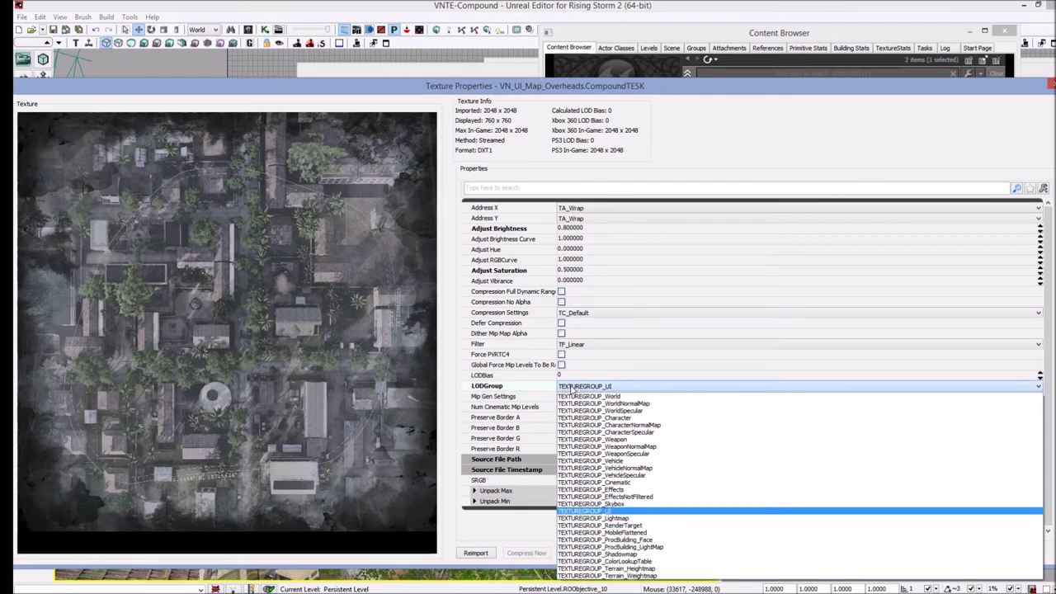
click(624, 512)
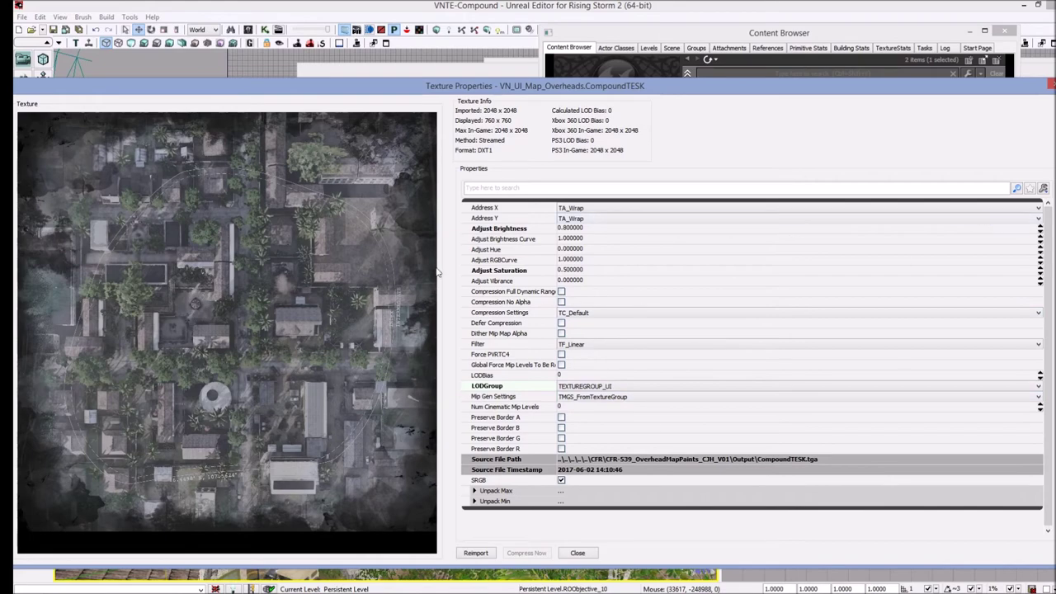
Switch to Photoshop and examine the grey, white-outlined shape in the Alpha 1 channel of Cousteau_B.tga up close
key(alt+Tab)
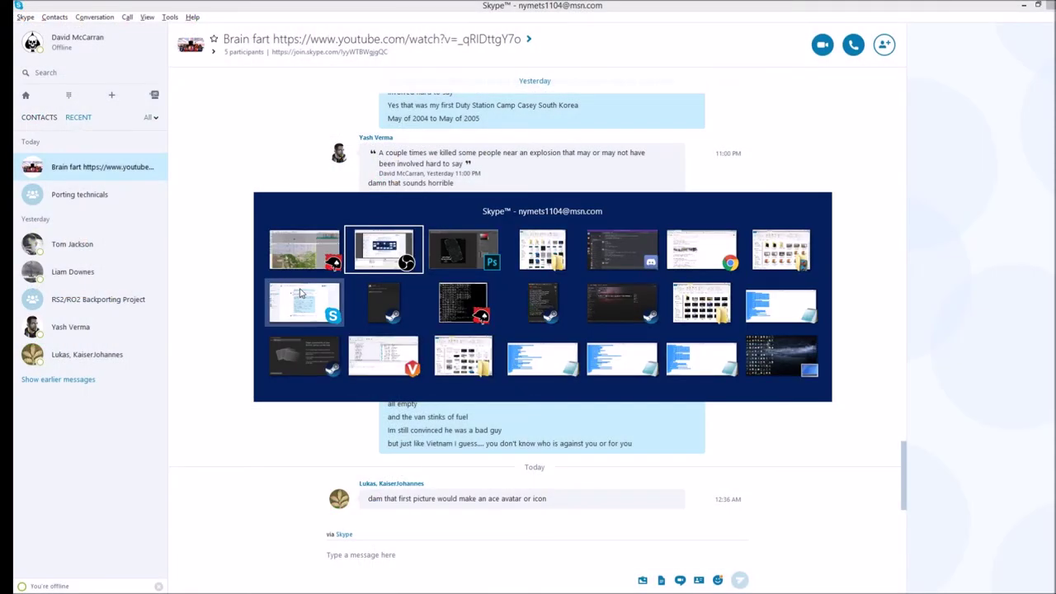
click(302, 296)
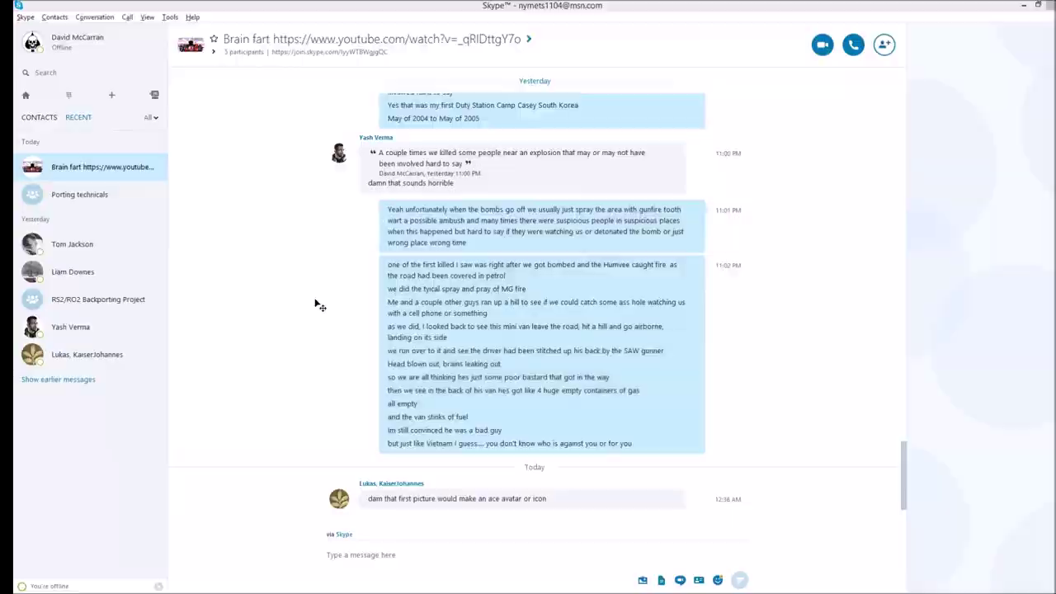
key(alt+Tab)
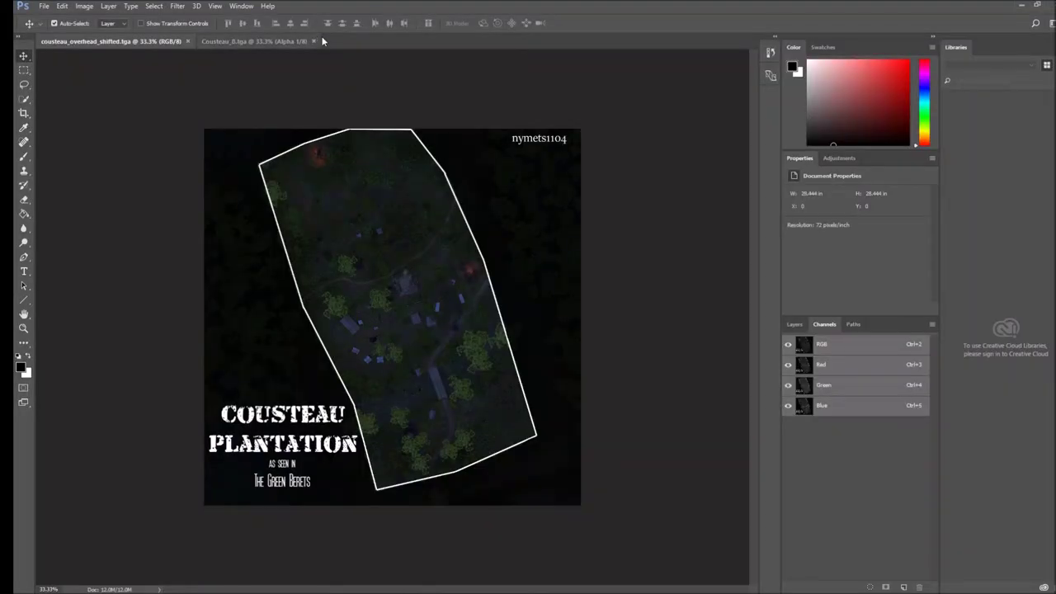
click(233, 40)
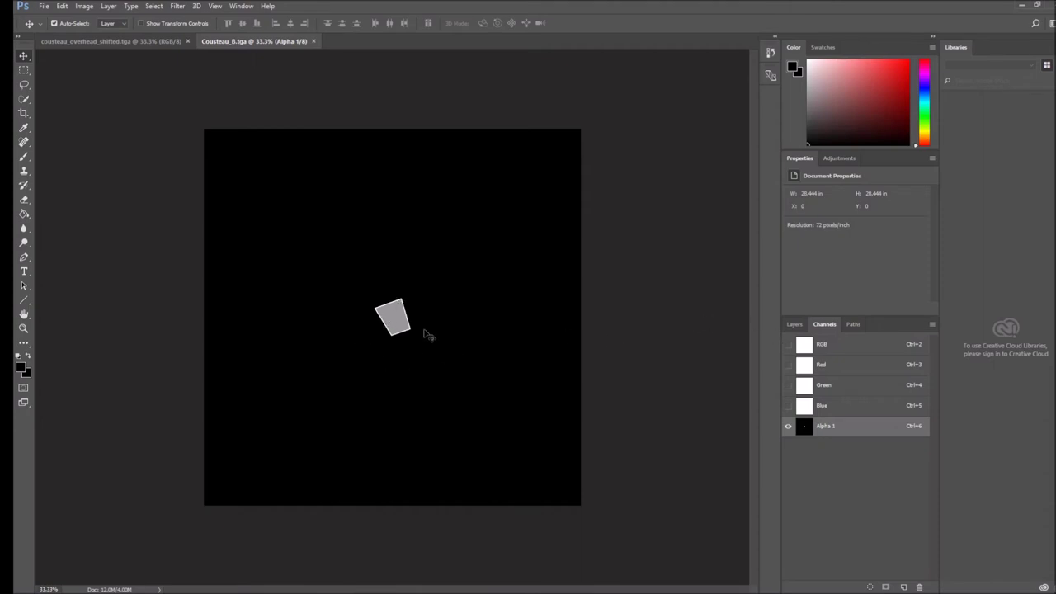
key(ctrl+plus)
key(ctrl+plus)
key(ctrl+plus)
key(ctrl+plus)
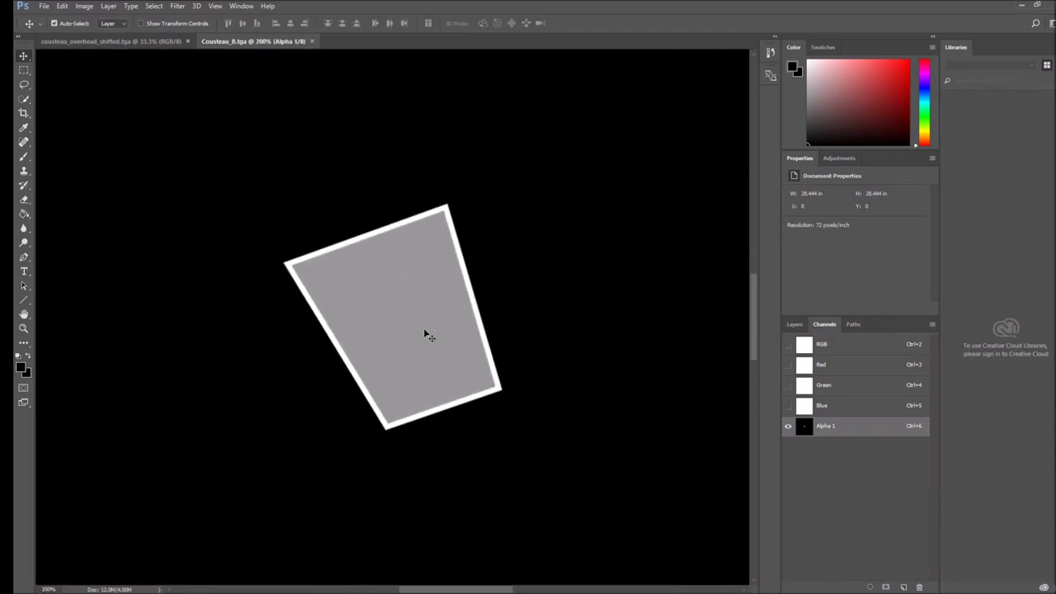
key(ctrl+0)
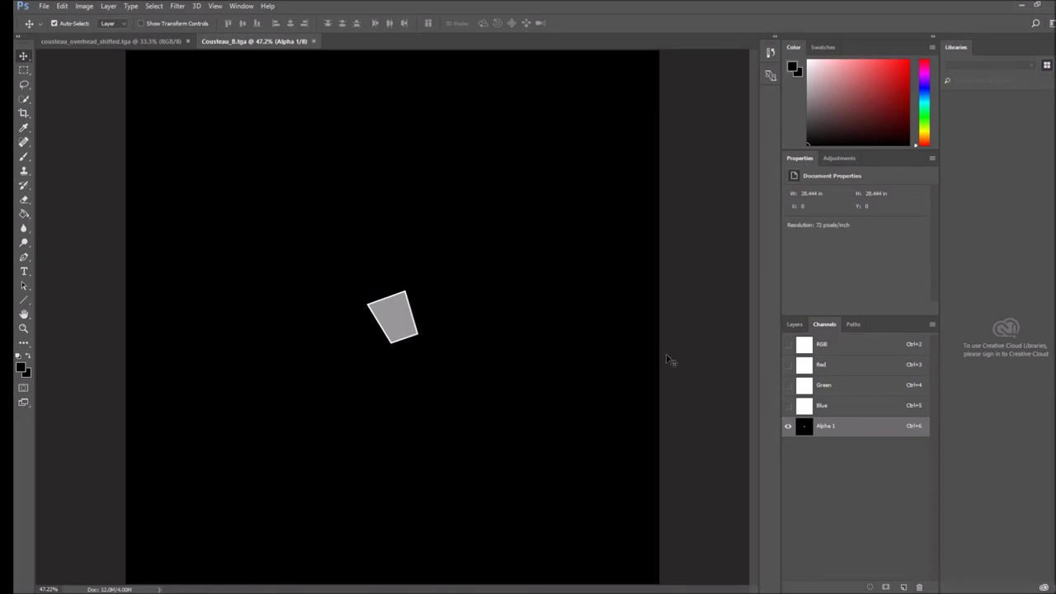
Show the RGB channels of Cousteau_B.tga with Alpha 1 hidden and check the Background layer
click(794, 325)
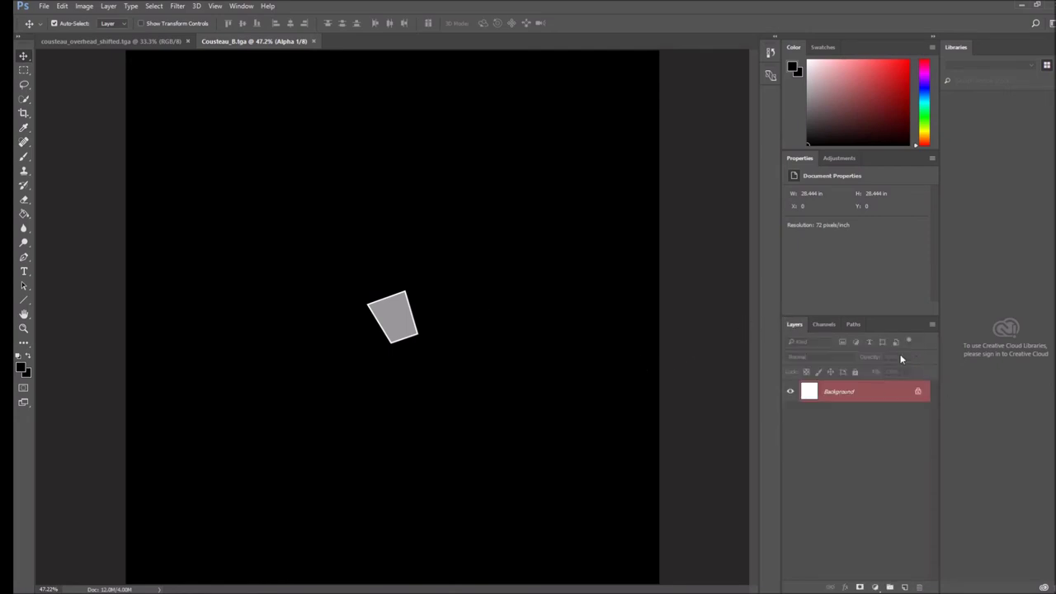
click(824, 325)
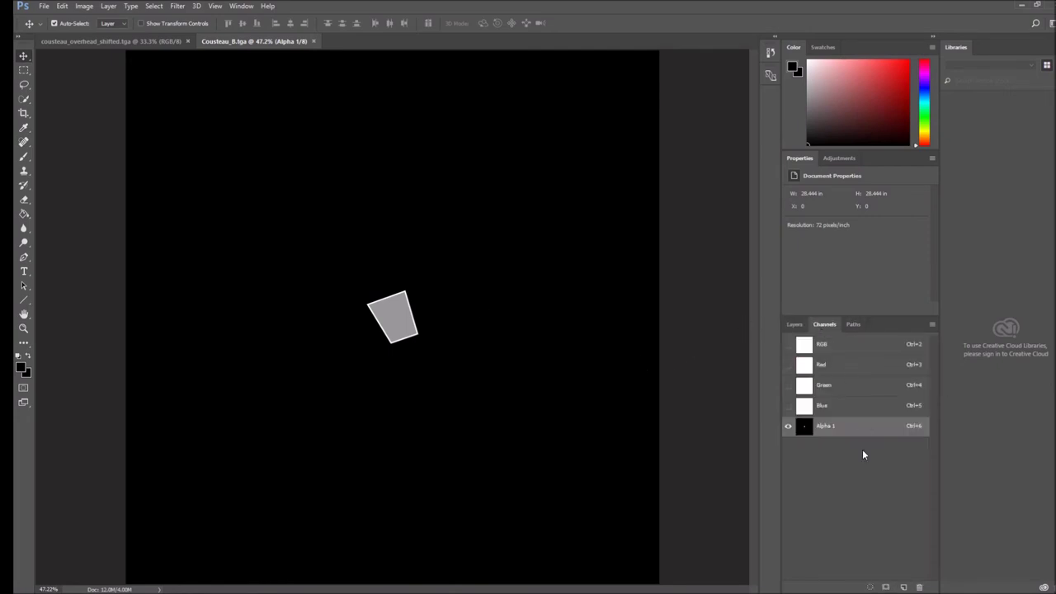
click(788, 344)
click(788, 428)
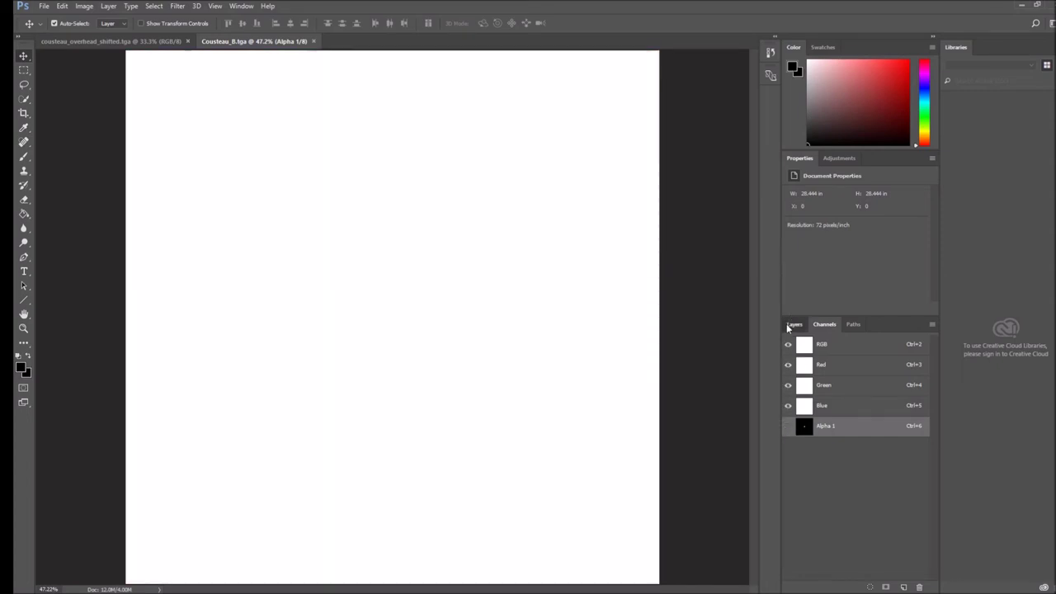
click(794, 324)
click(653, 347)
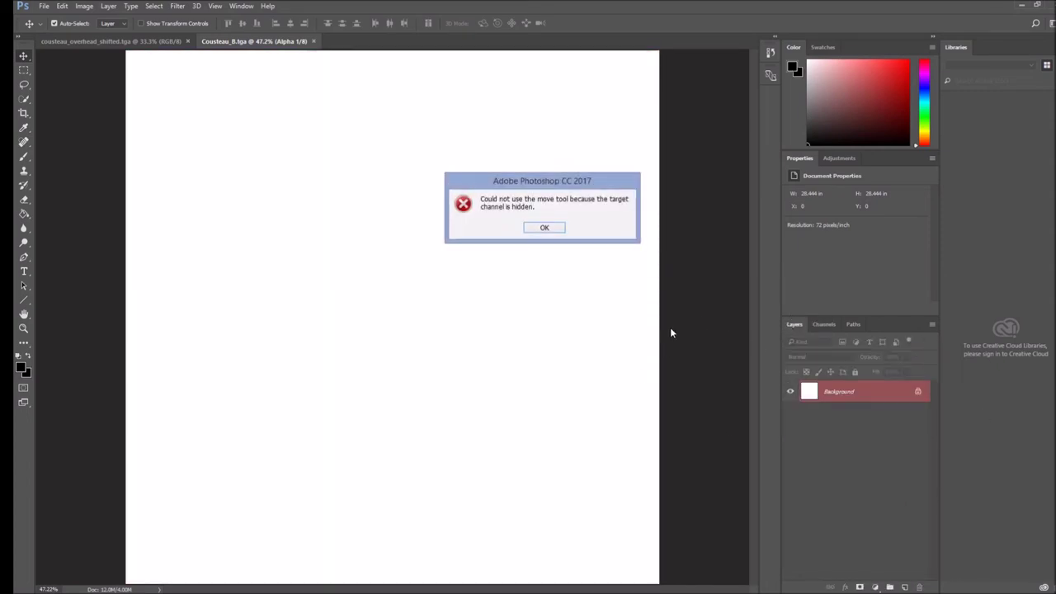
click(543, 228)
Make the RGB composite of Cousteau_B.tga active to inspect its Background layer, then return to the Alpha 1 channel
click(824, 325)
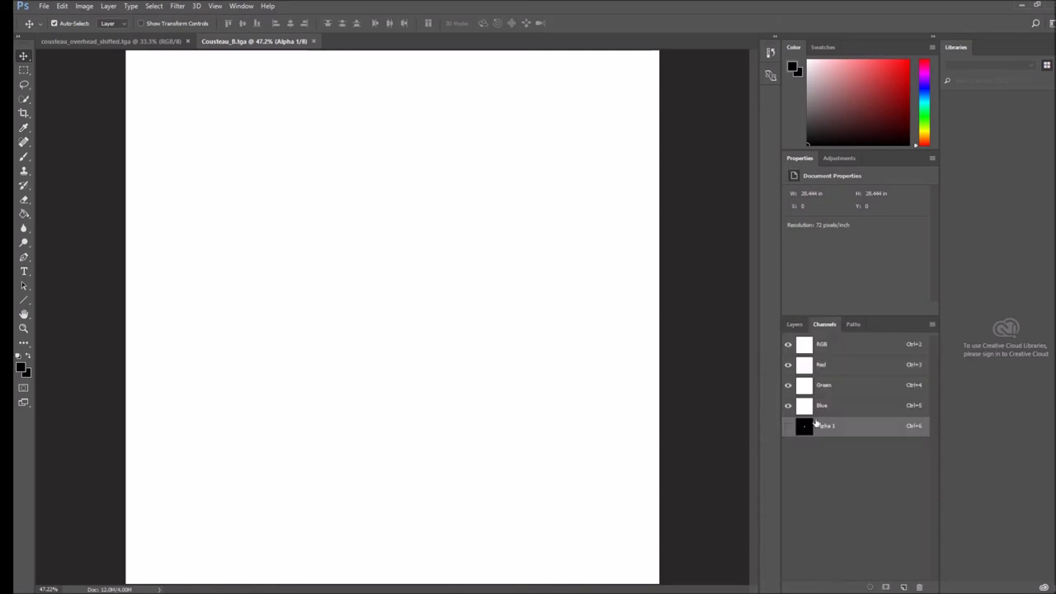
click(843, 348)
click(794, 324)
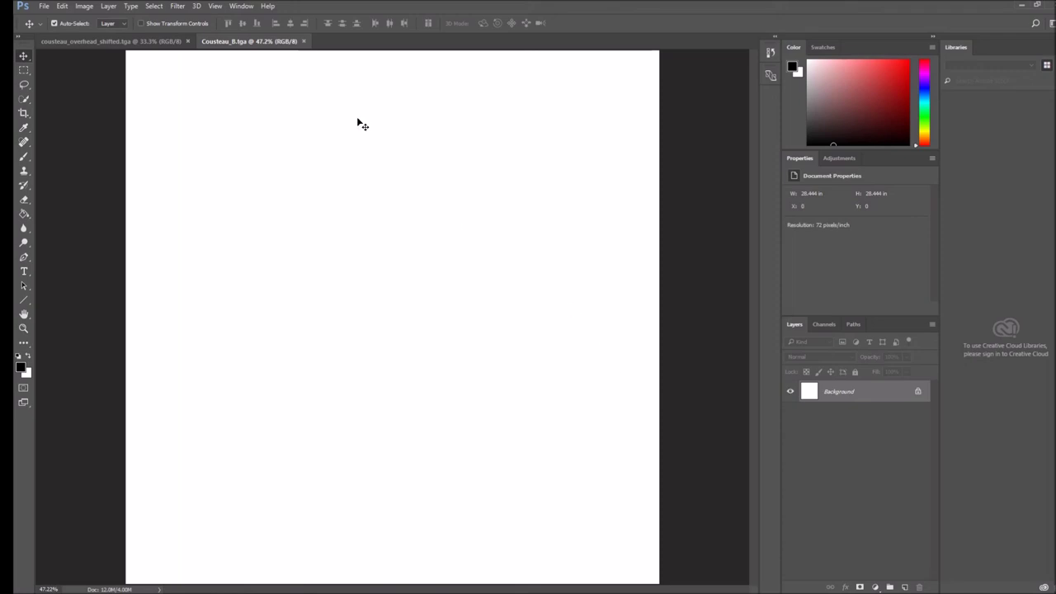
click(827, 325)
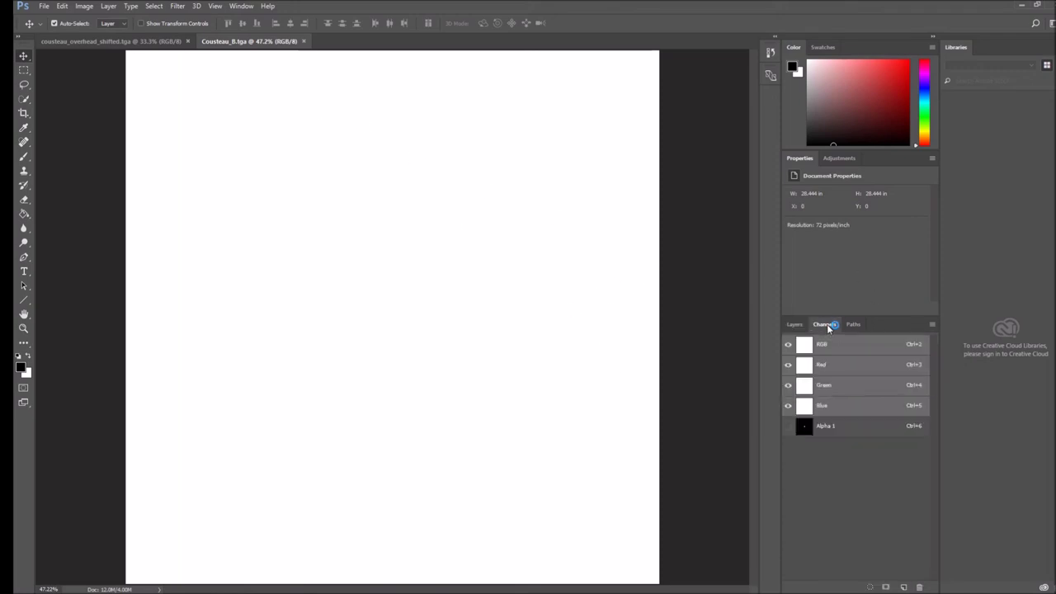
click(845, 431)
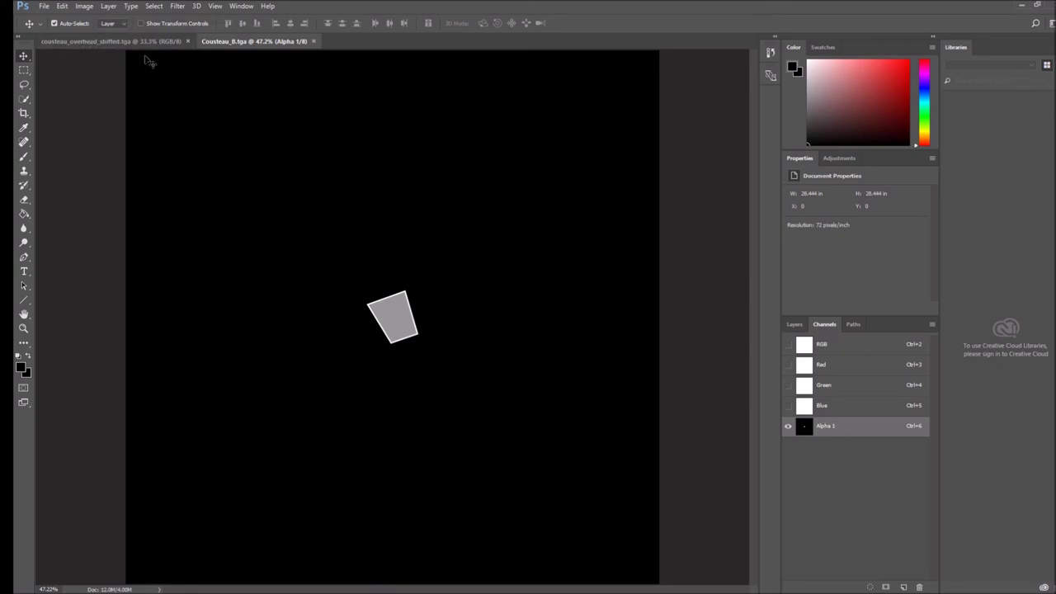
Switch back to the Unreal Editor, close the CompoundTESK texture properties and move the remaining property windows clear of the perspective view
key(alt+Tab)
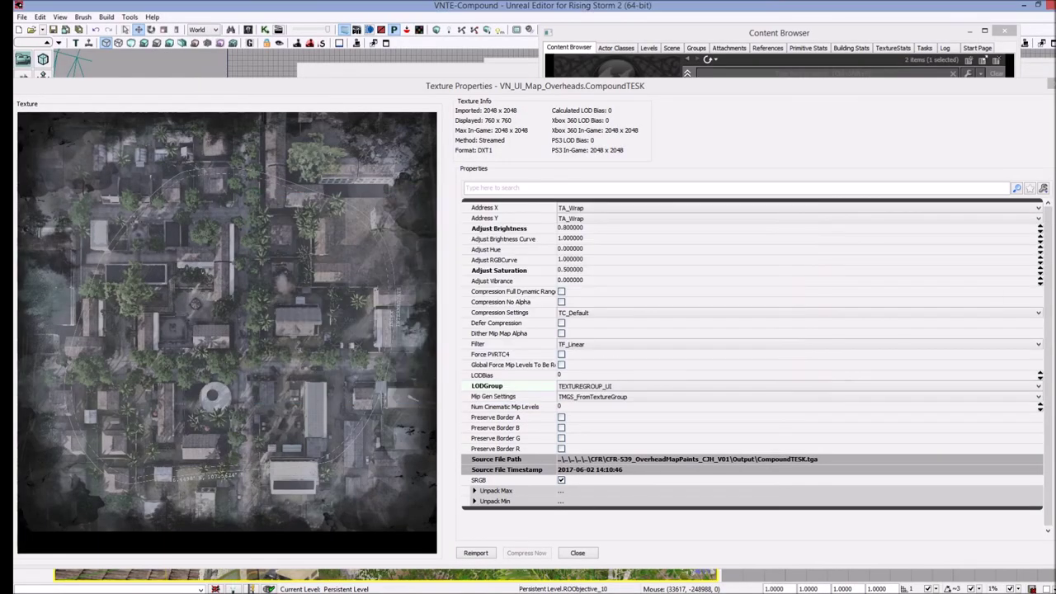
click(1050, 83)
drag(382, 98, 597, 104)
drag(358, 71, 696, 174)
right_drag(113, 397, 272, 442)
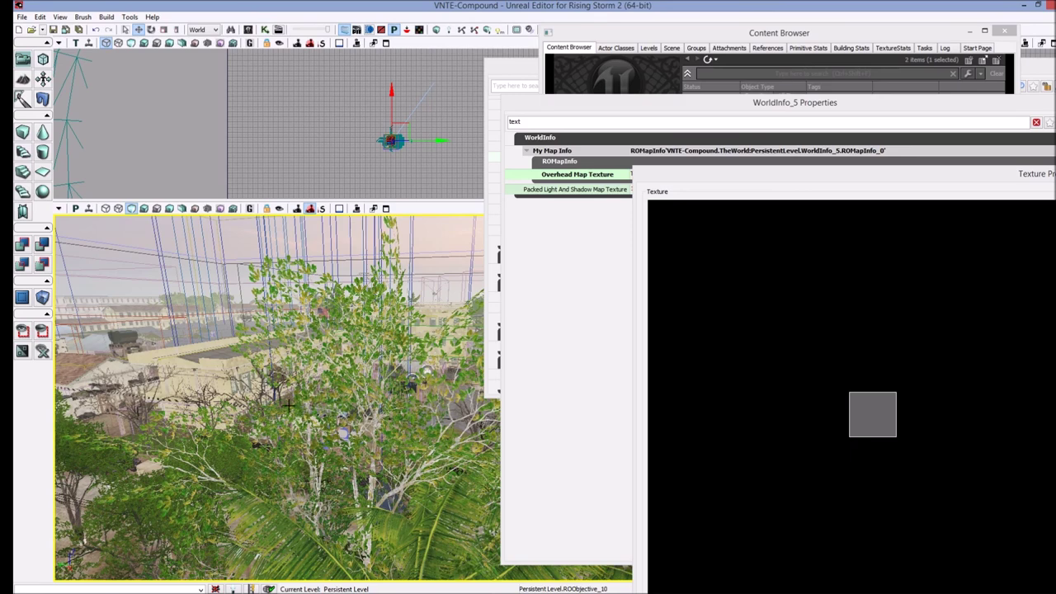
right_drag(406, 379, 322, 392)
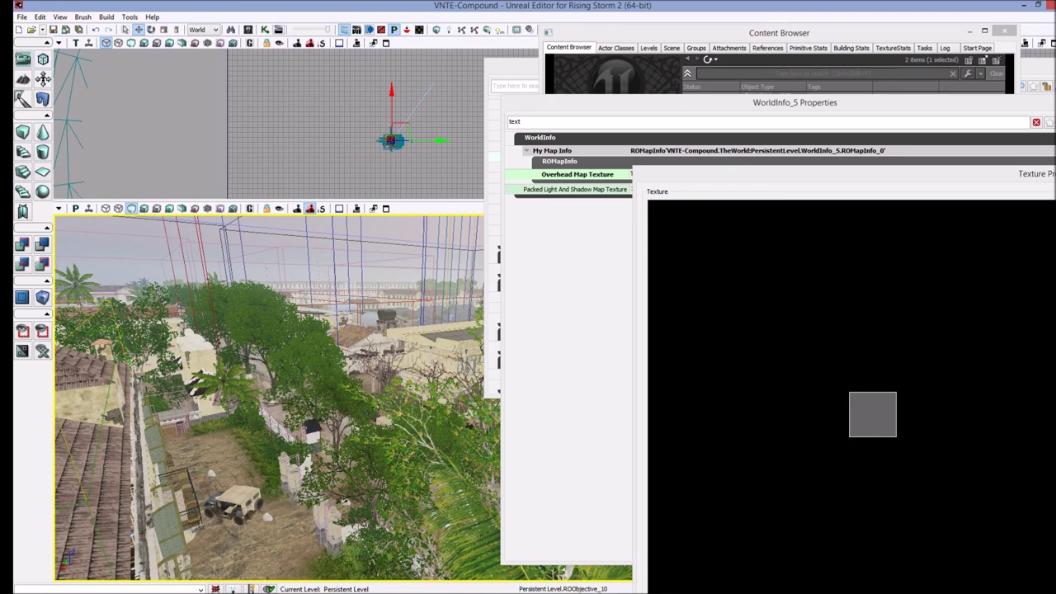
mouse_move(322, 392)
right_down()
mouse_move(239, 425)
mouse_move(370, 377)
mouse_move(312, 395)
right_up()
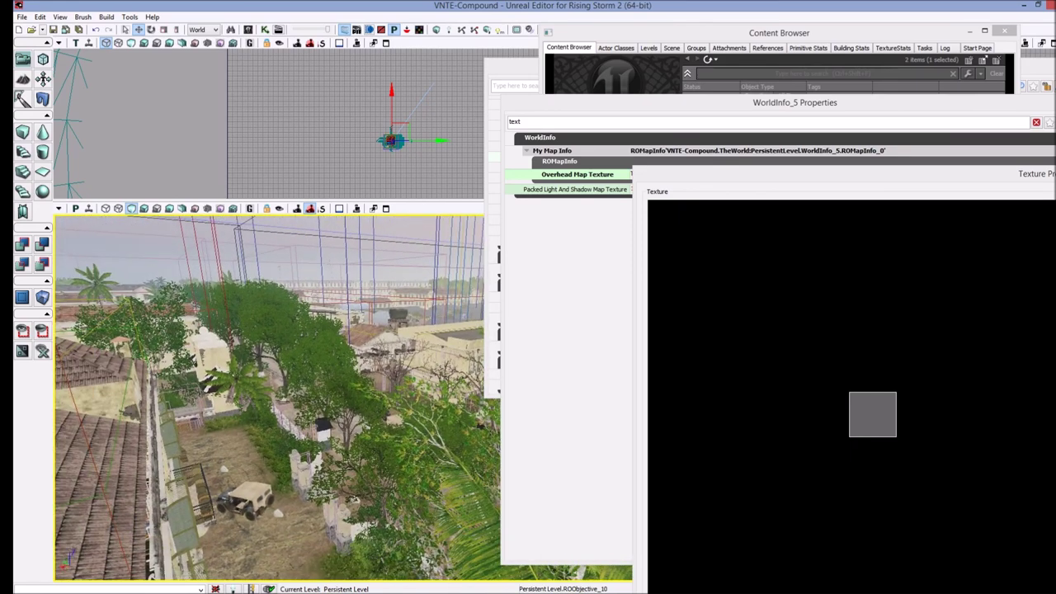